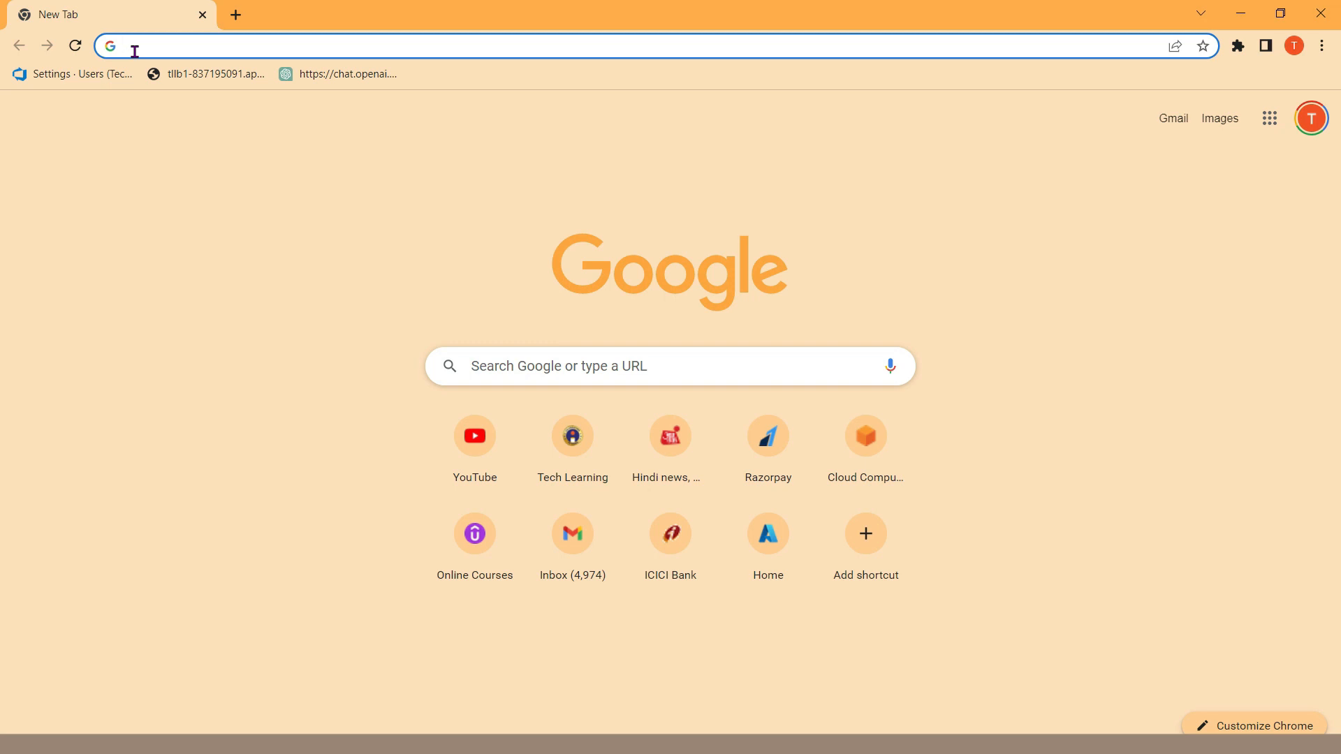
Navigate Chrome to portal.azure.com to bring up the Microsoft Azure sign-in page
type("portal.azure.com")
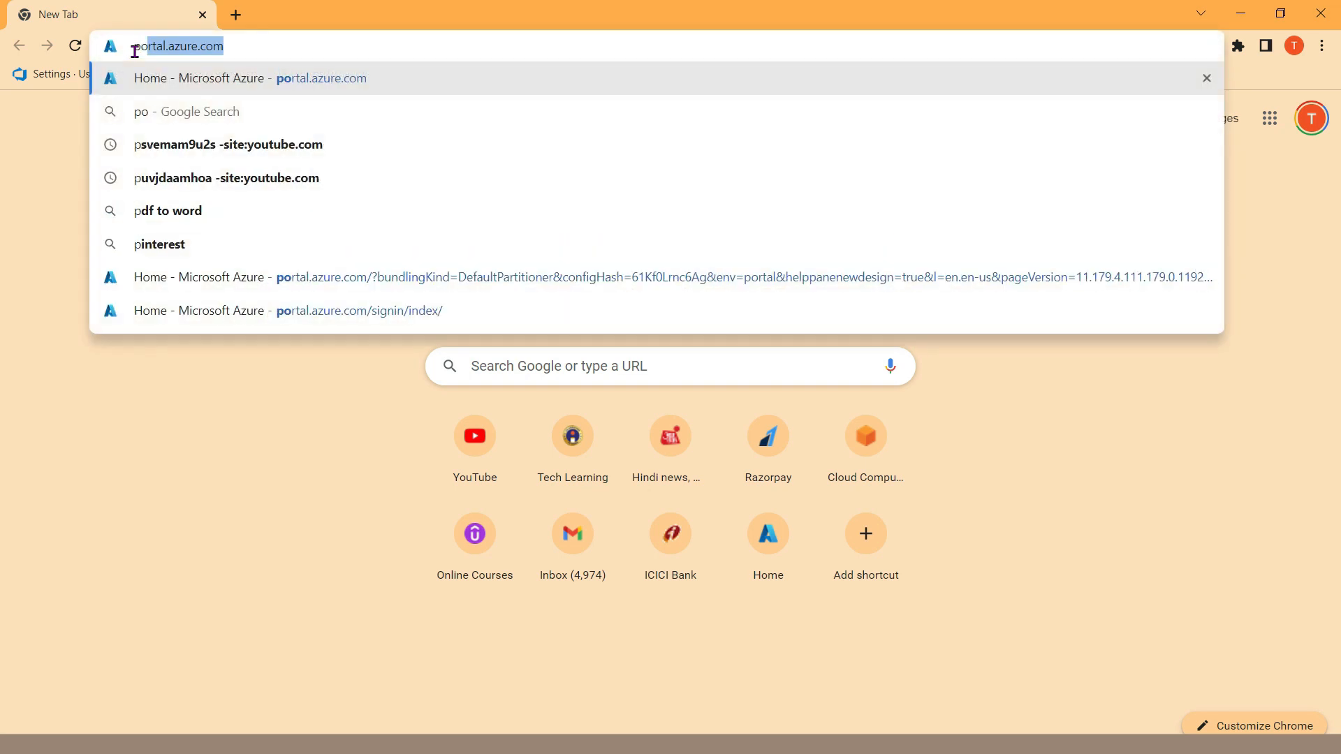
key("Return")
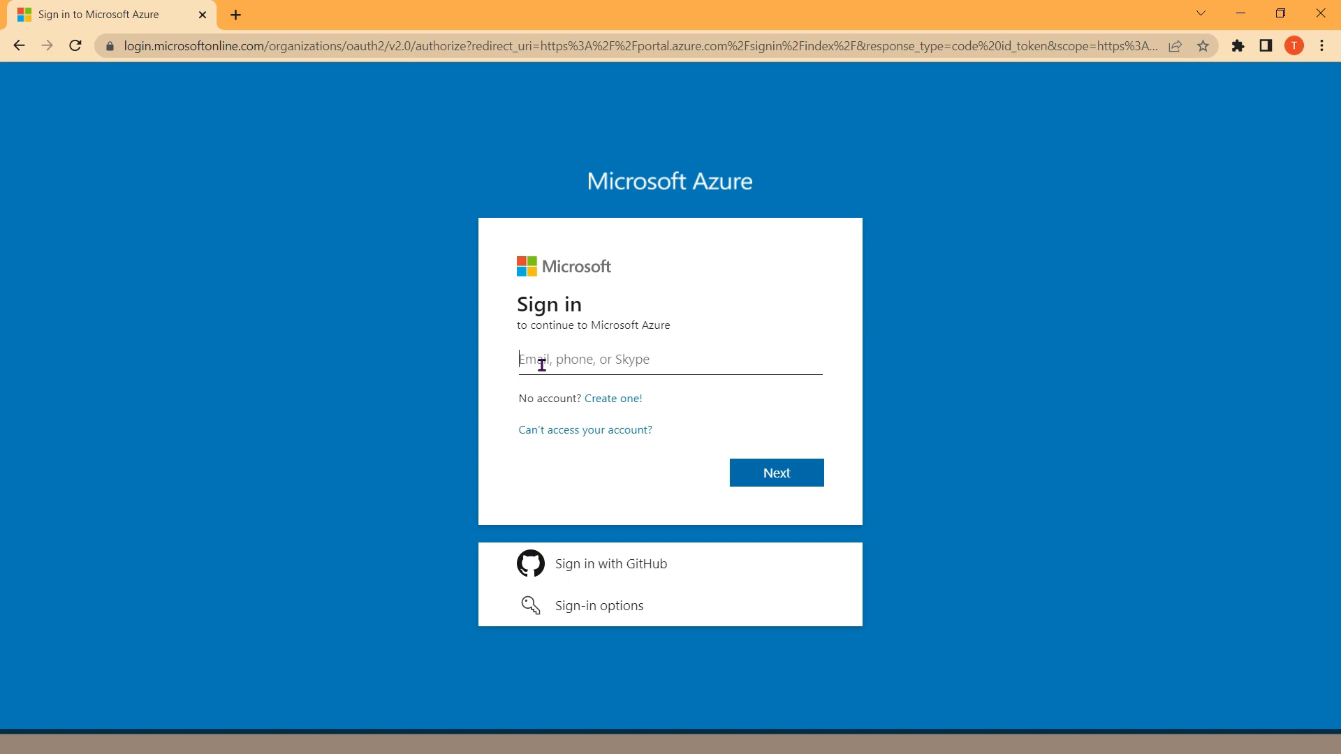
Sign in with the account e-mail and password, choosing to stay signed in
key("ctrl+v")
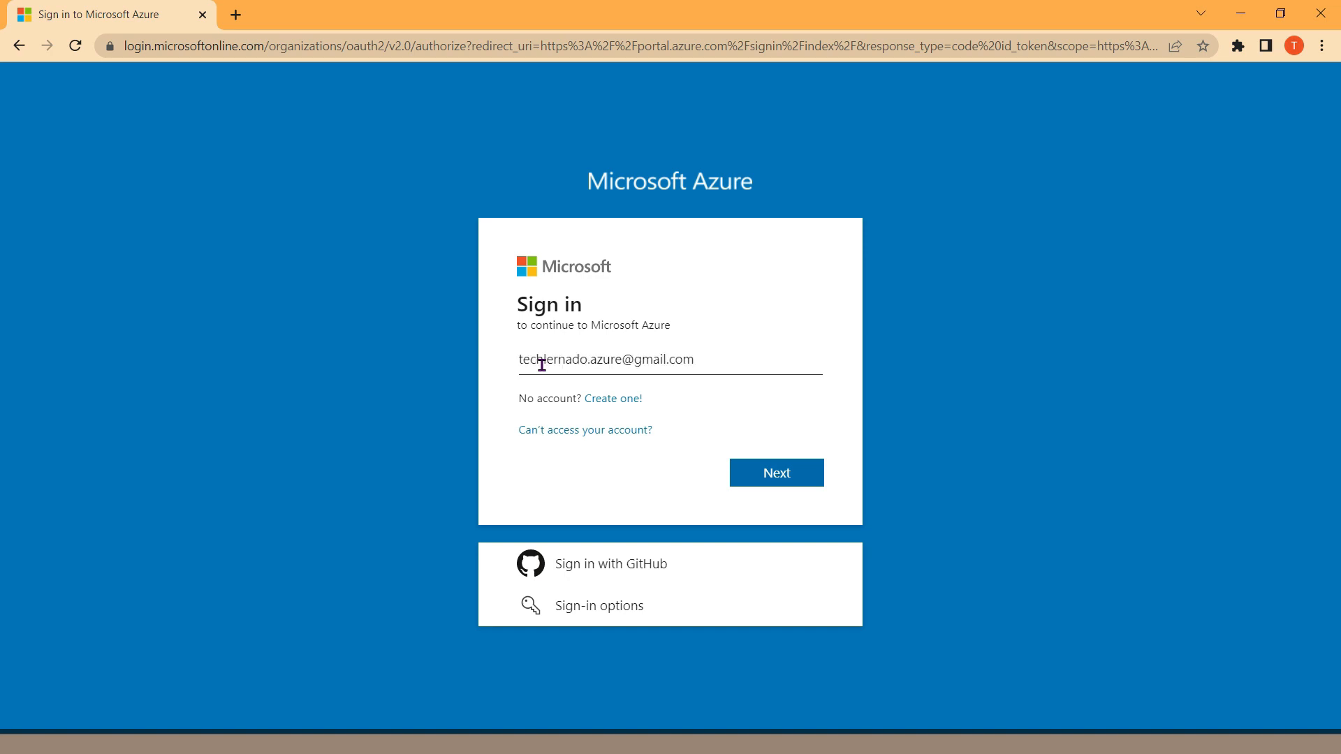
left_click(782, 482)
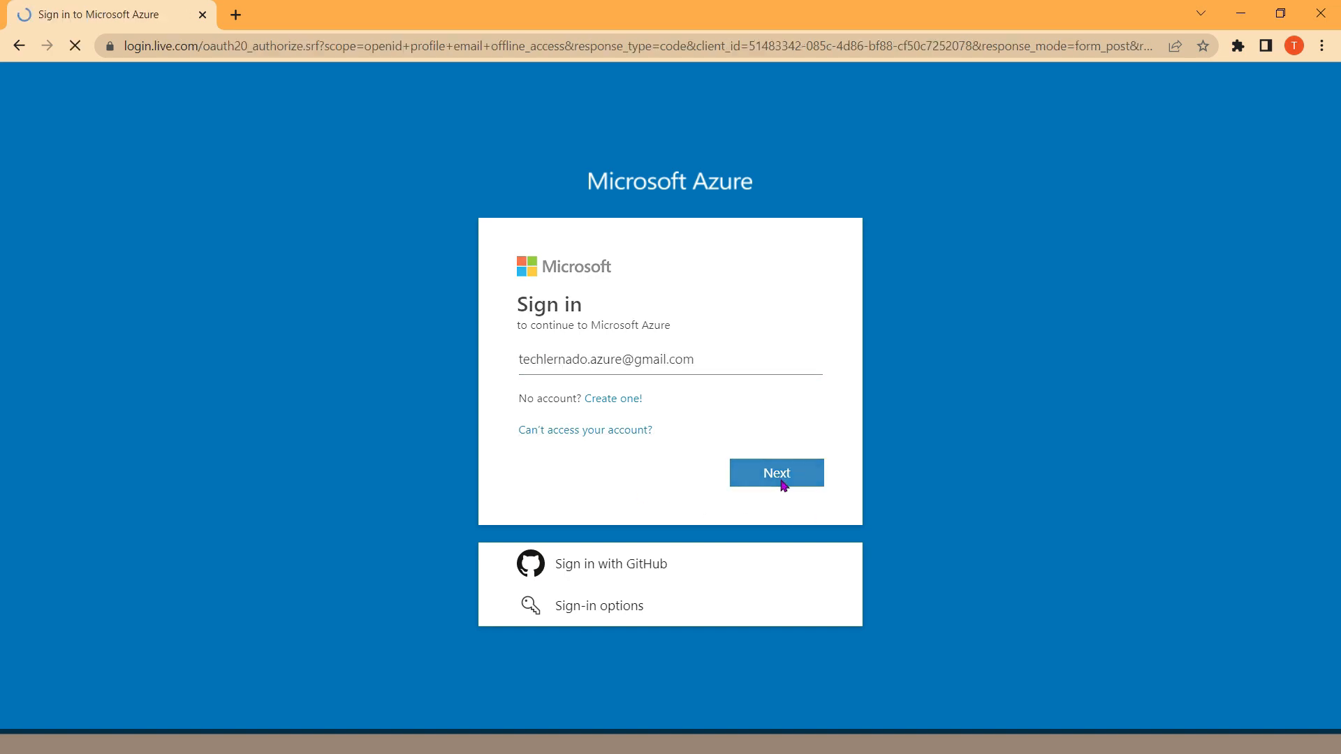
left_click(582, 425)
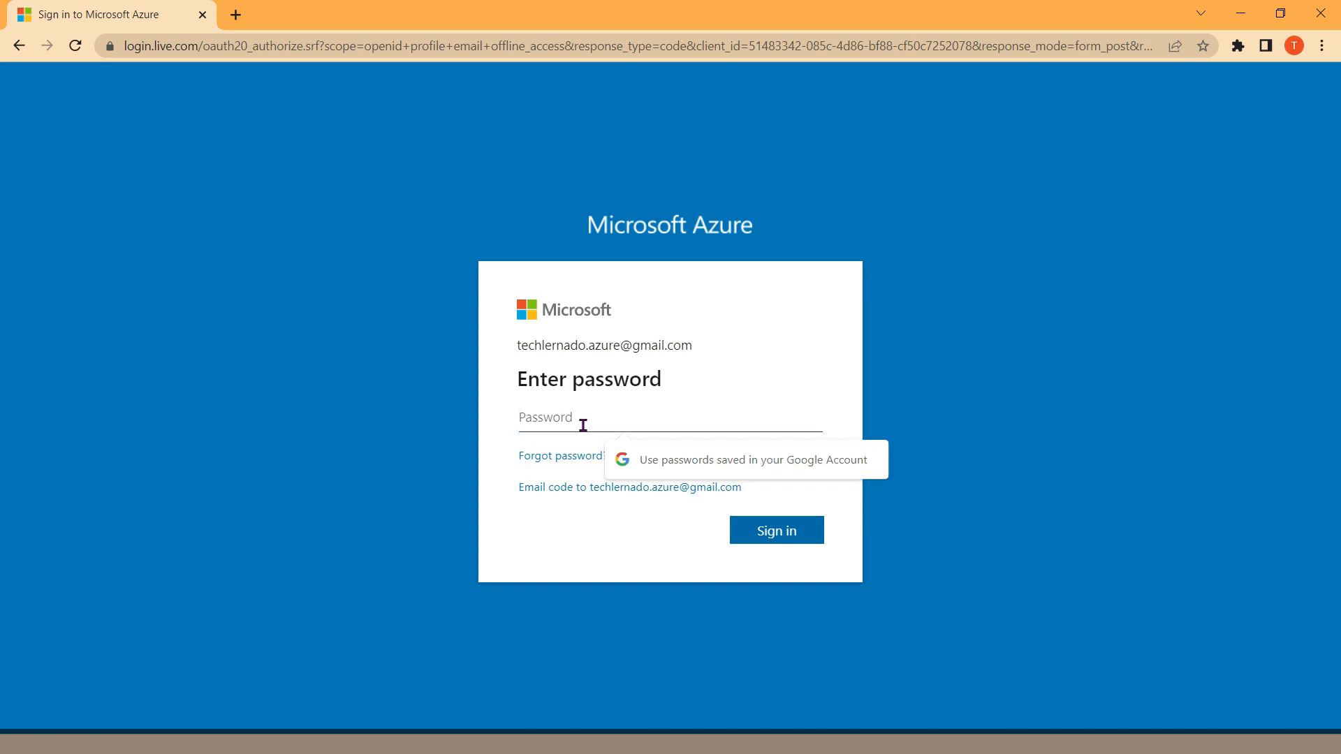
key("ctrl+v")
left_click(784, 538)
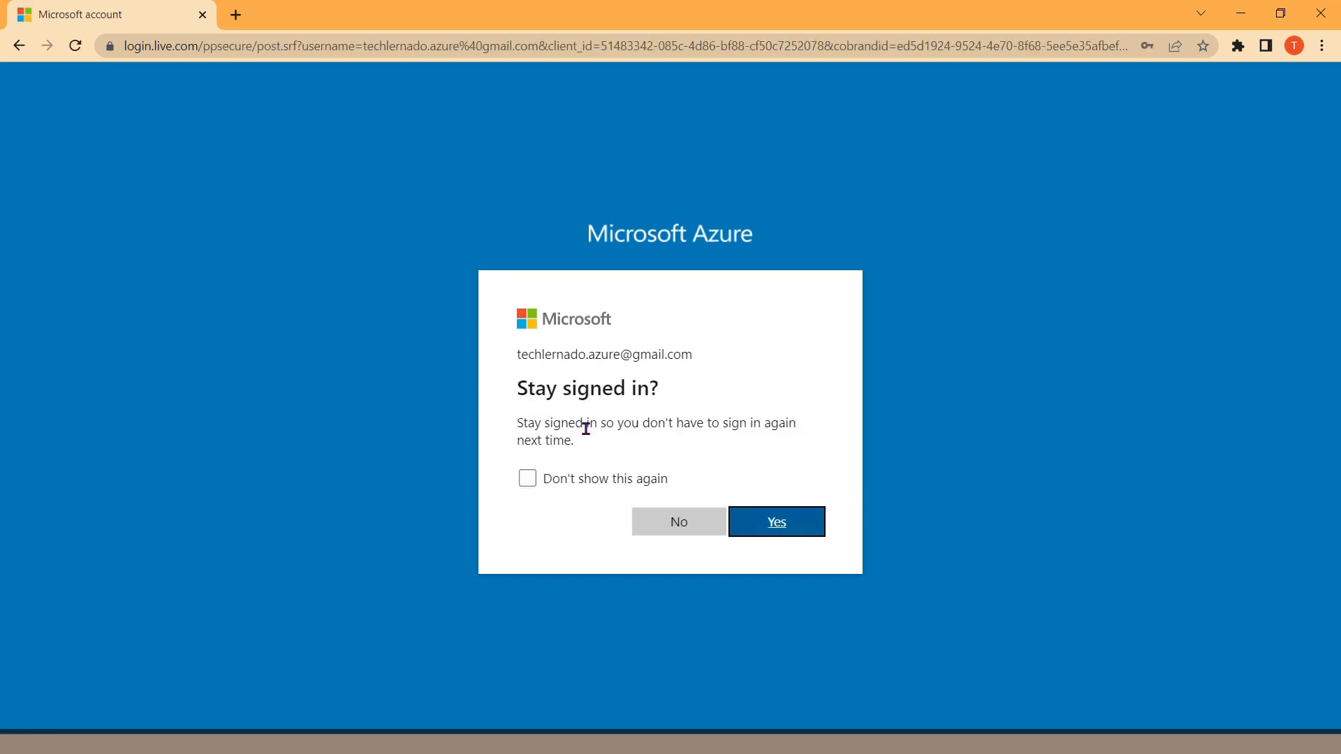
left_click(768, 526)
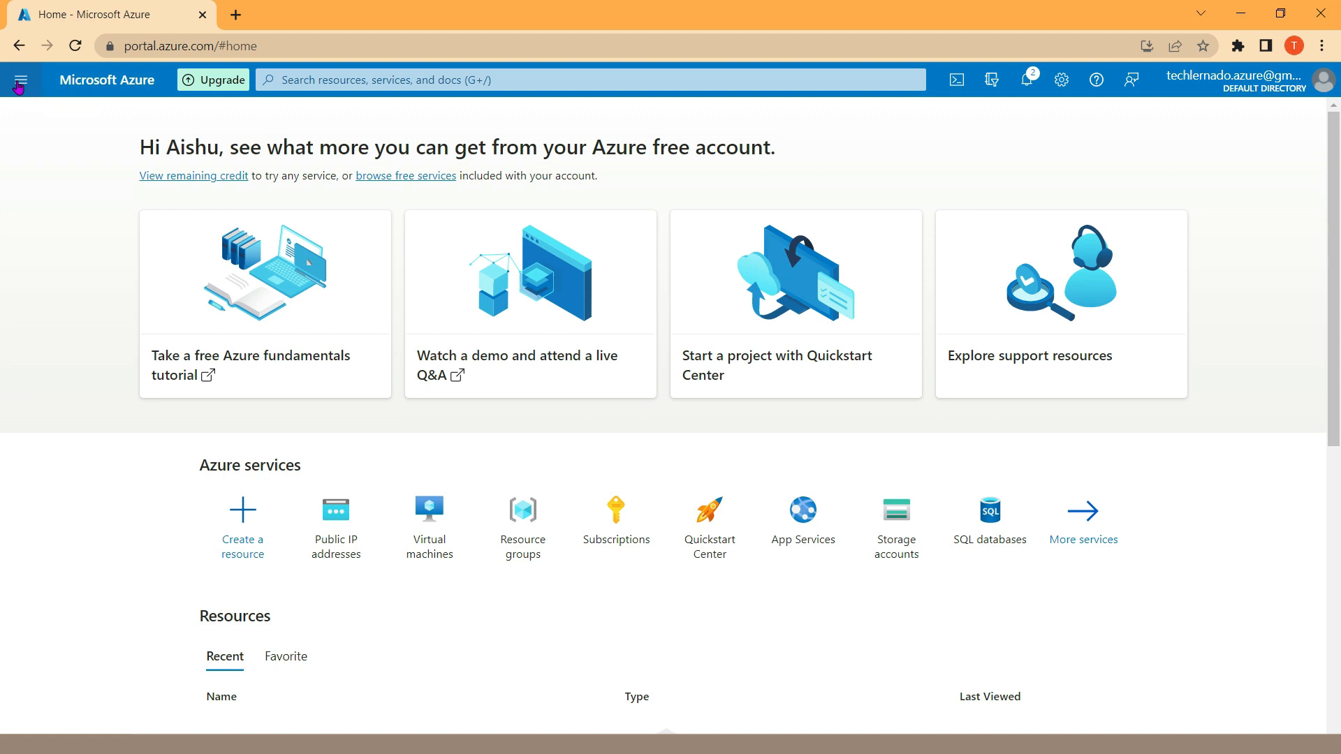
Browse the Compute and Networking categories in All services, then open the empty Virtual machines list
left_click(18, 84)
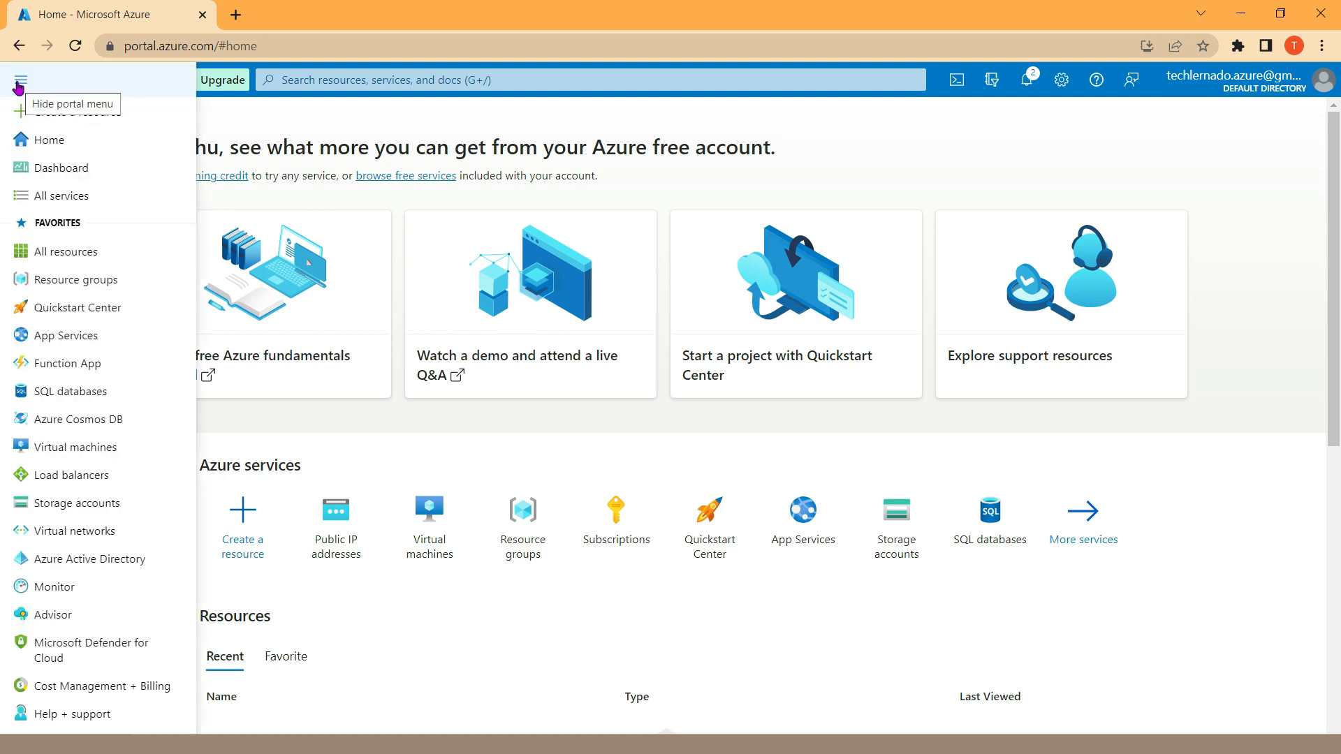
left_click(36, 198)
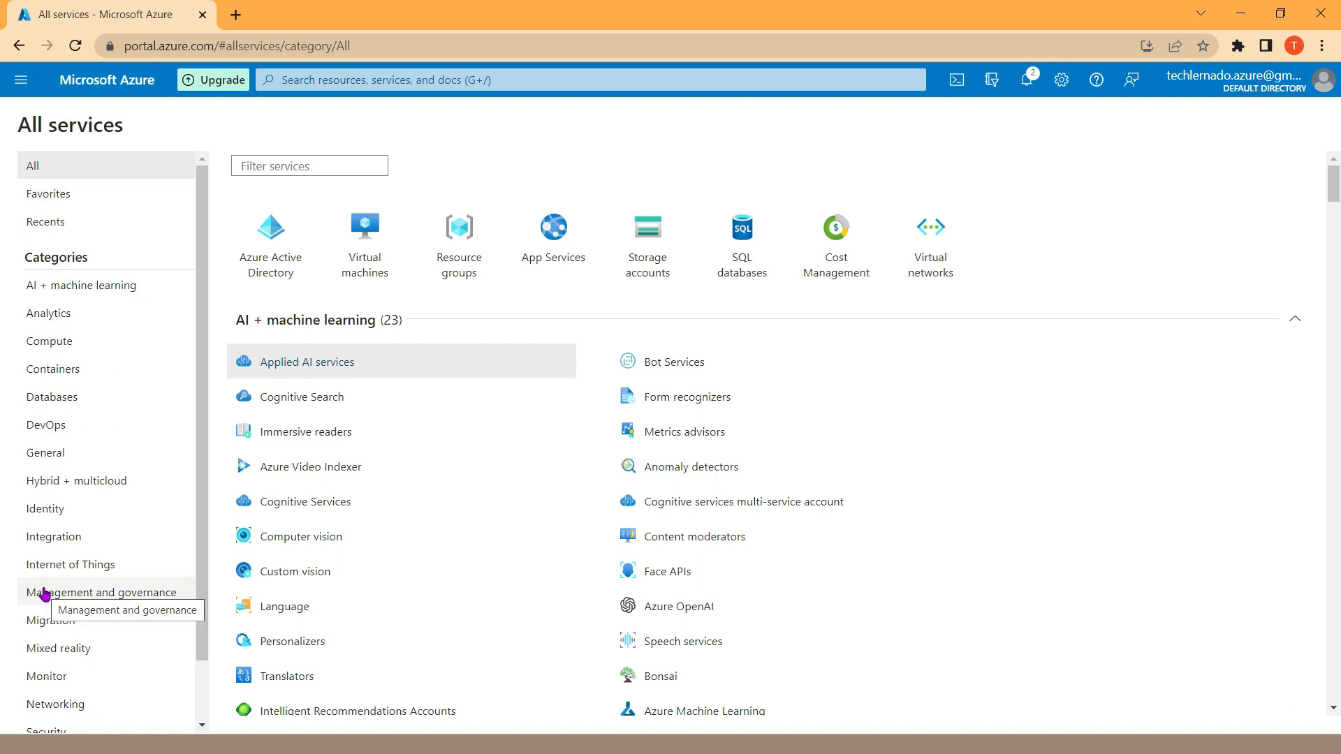
left_click(43, 342)
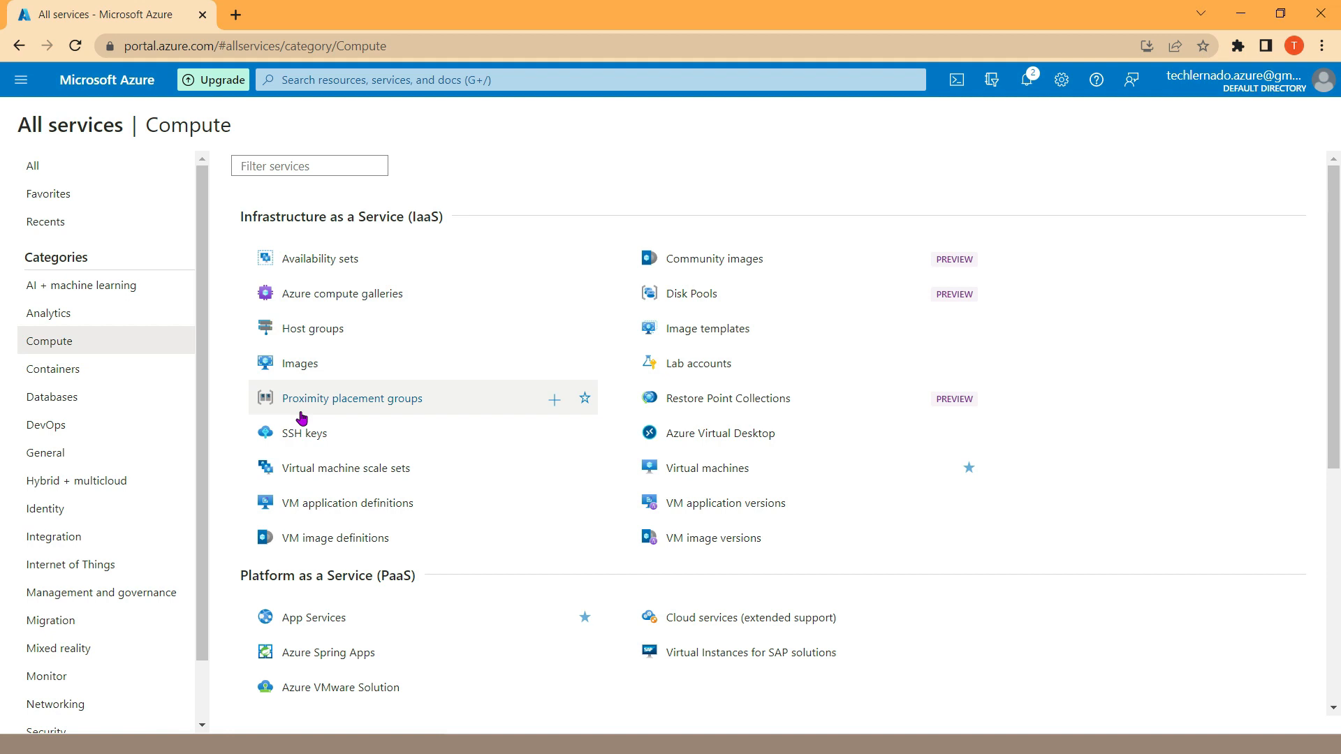
mouse_move(302, 417)
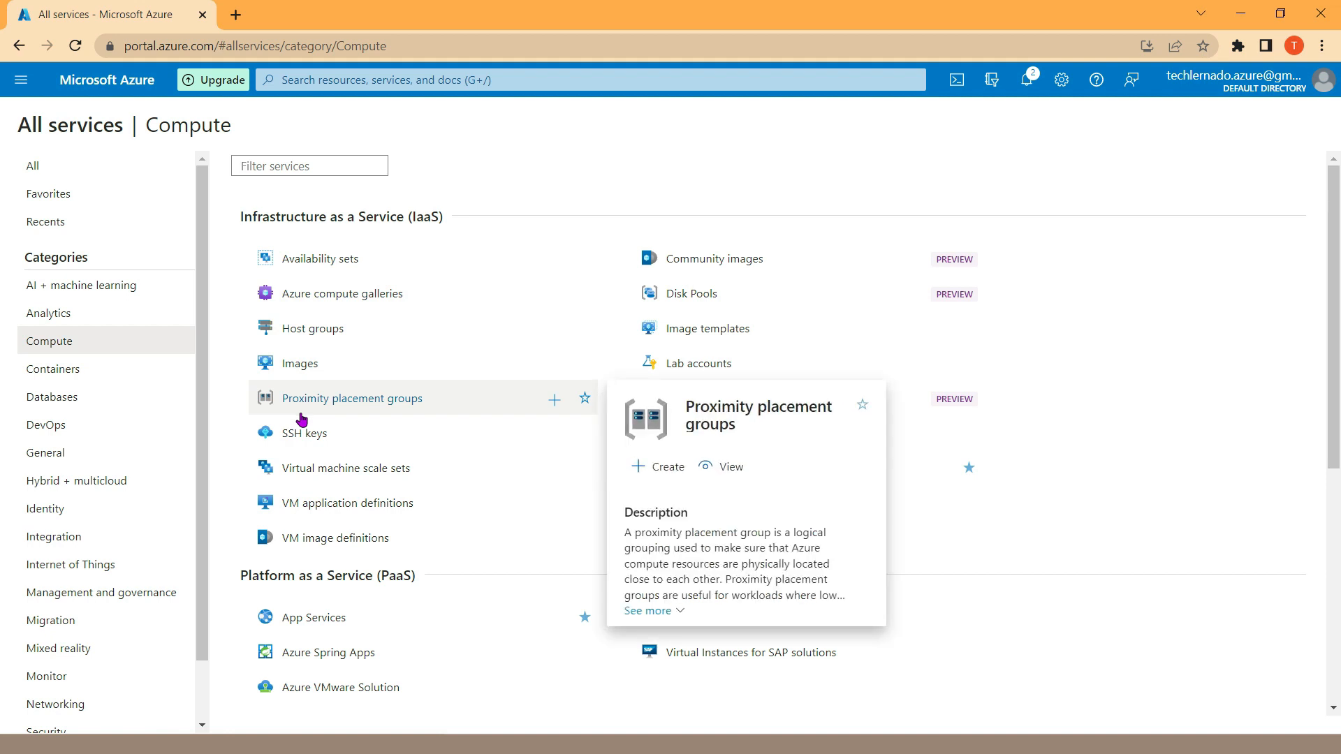
left_click_drag(209, 348, 206, 417)
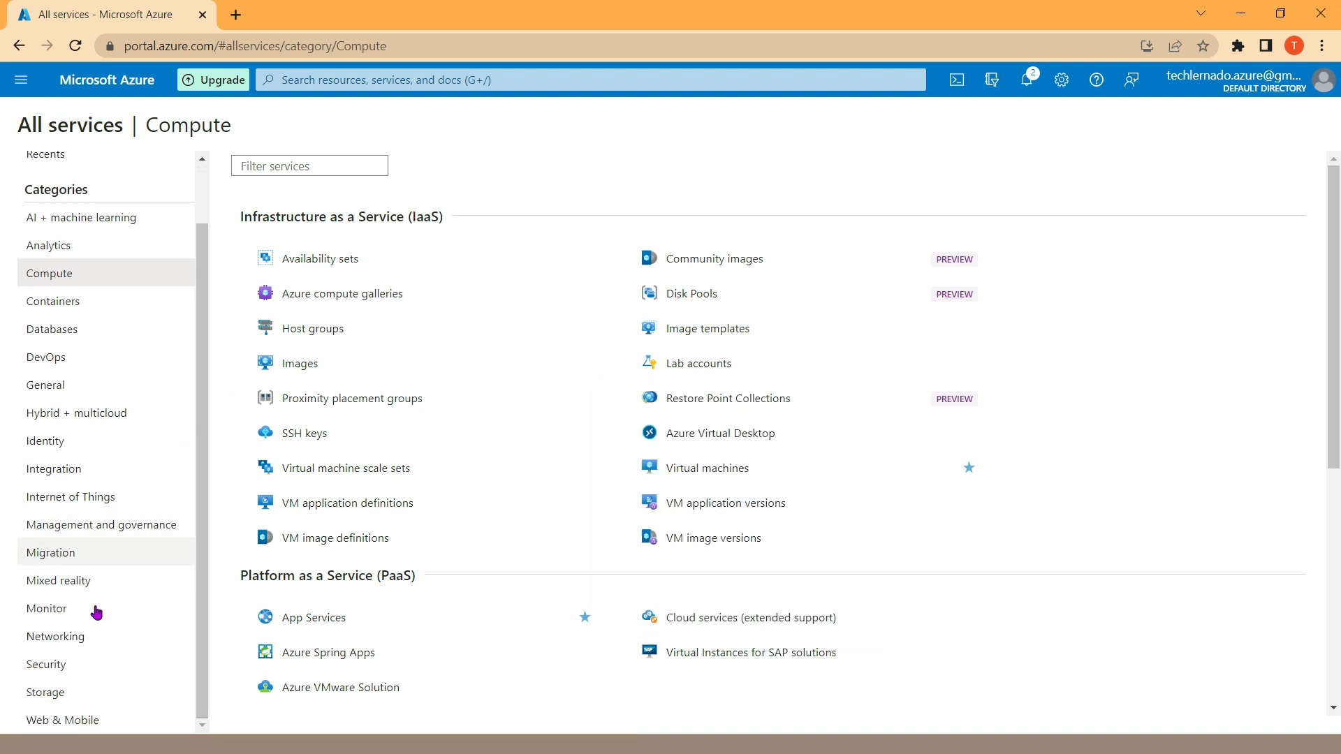
left_click(63, 641)
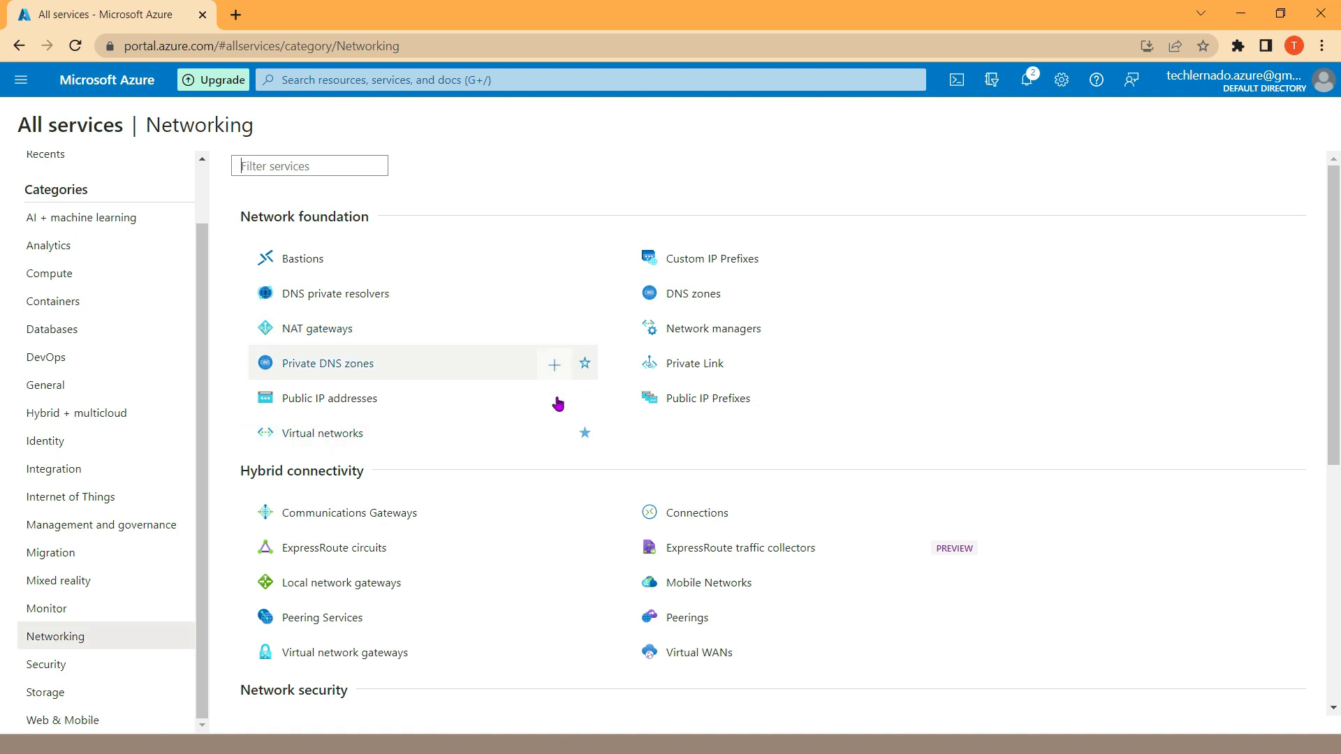
mouse_move(564, 616)
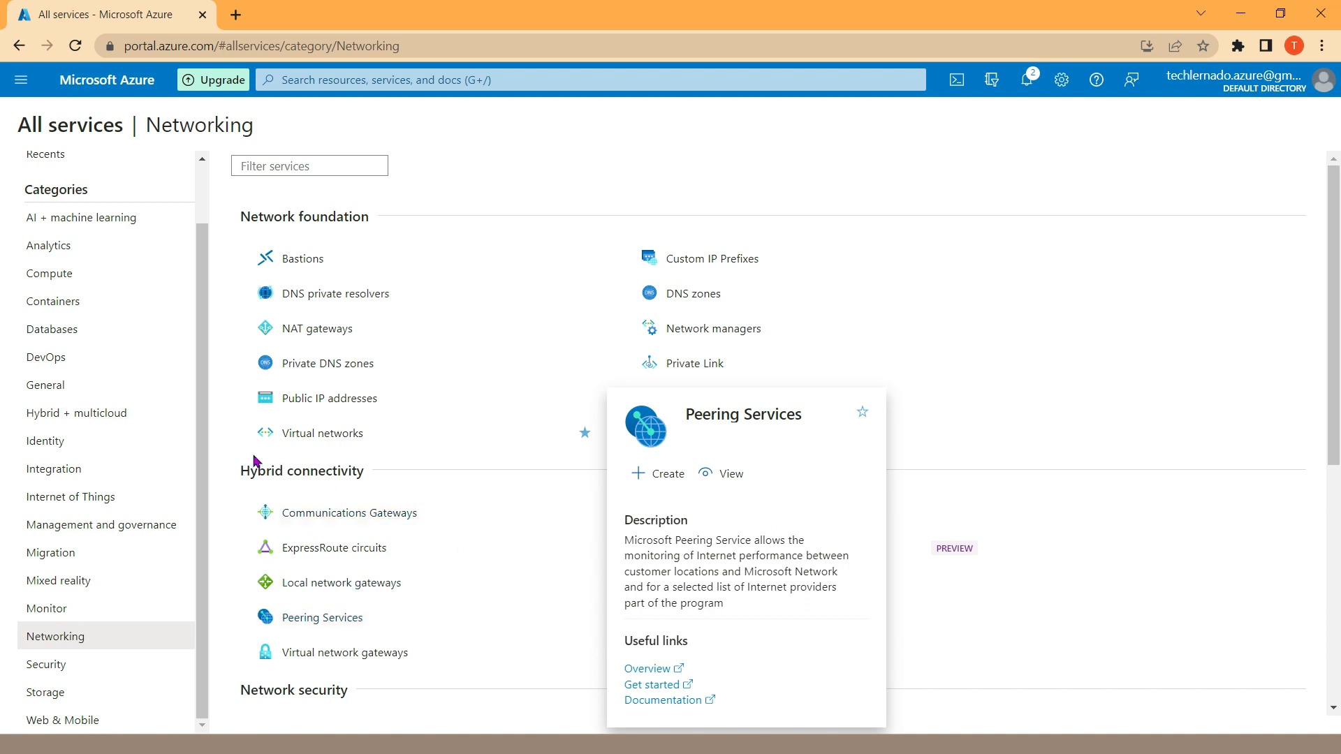
left_click(59, 279)
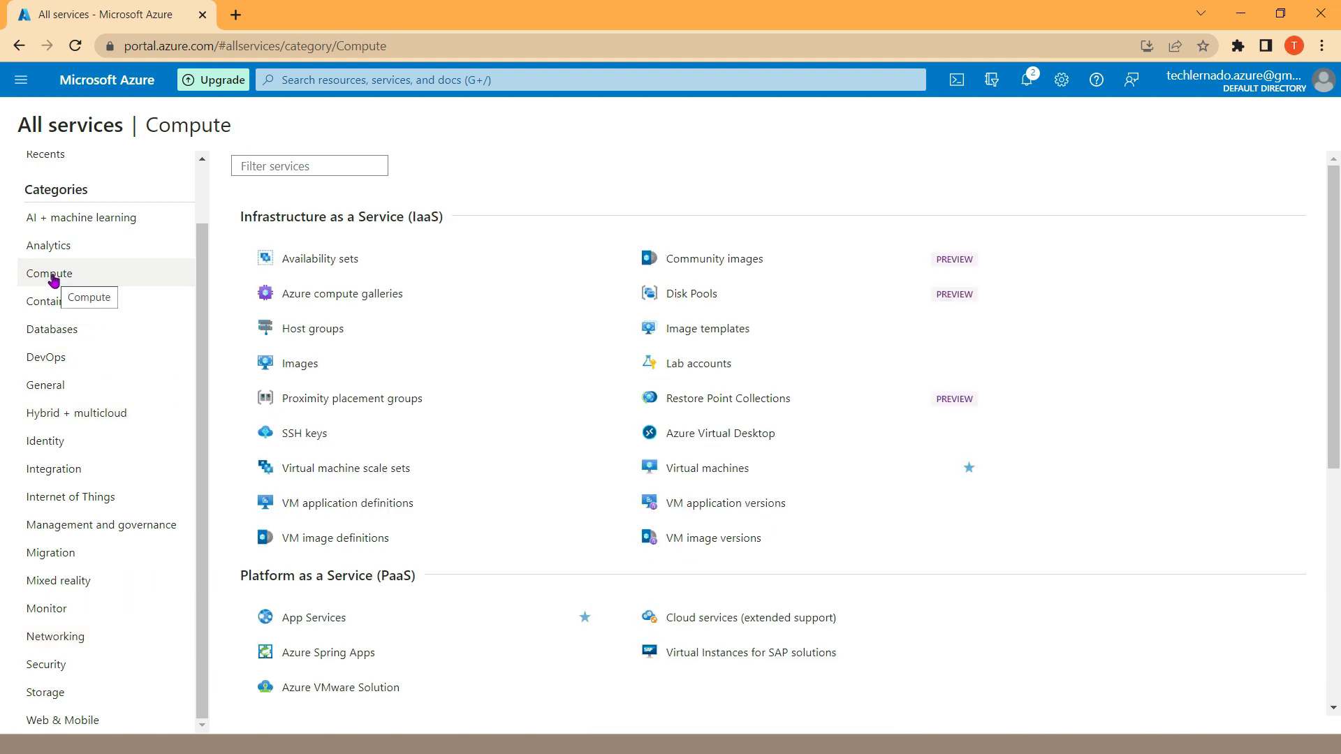
left_click(676, 473)
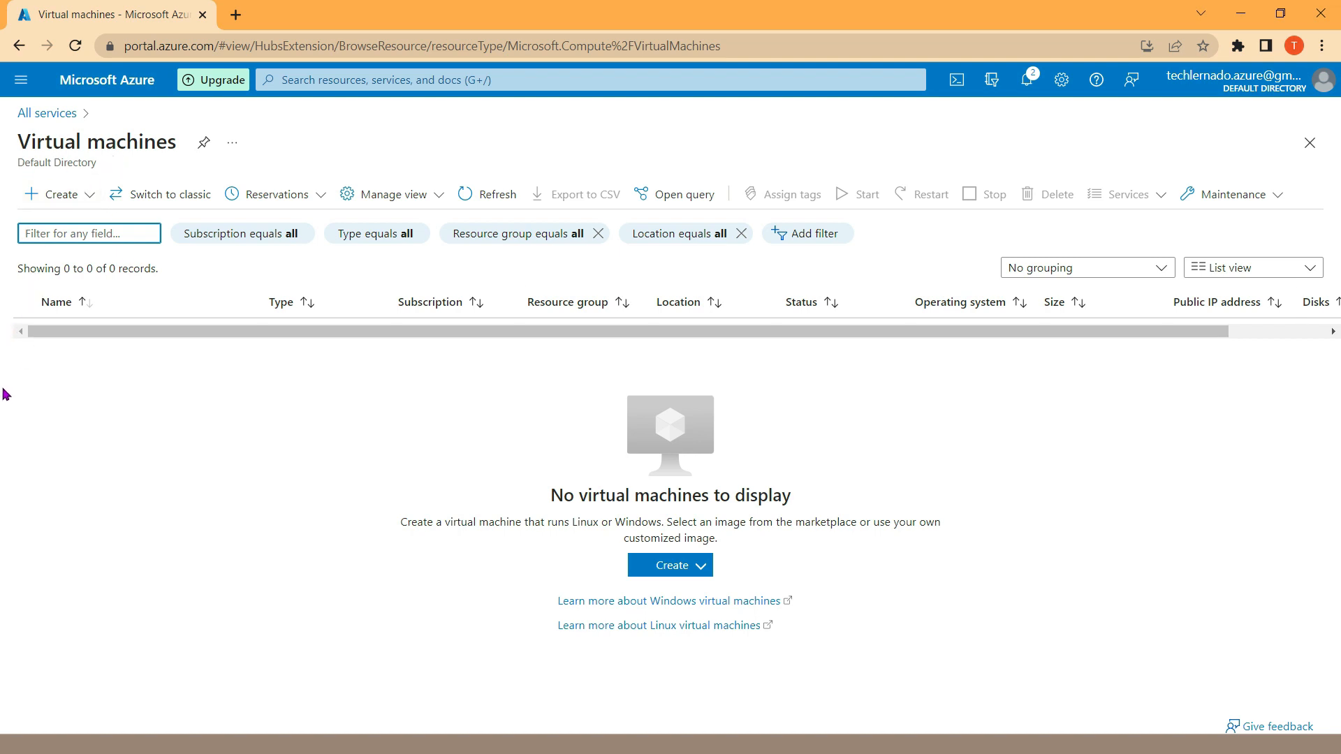
Search 'virtual', go to Virtual machines, and choose Create > Azure virtual machine
left_click(292, 83)
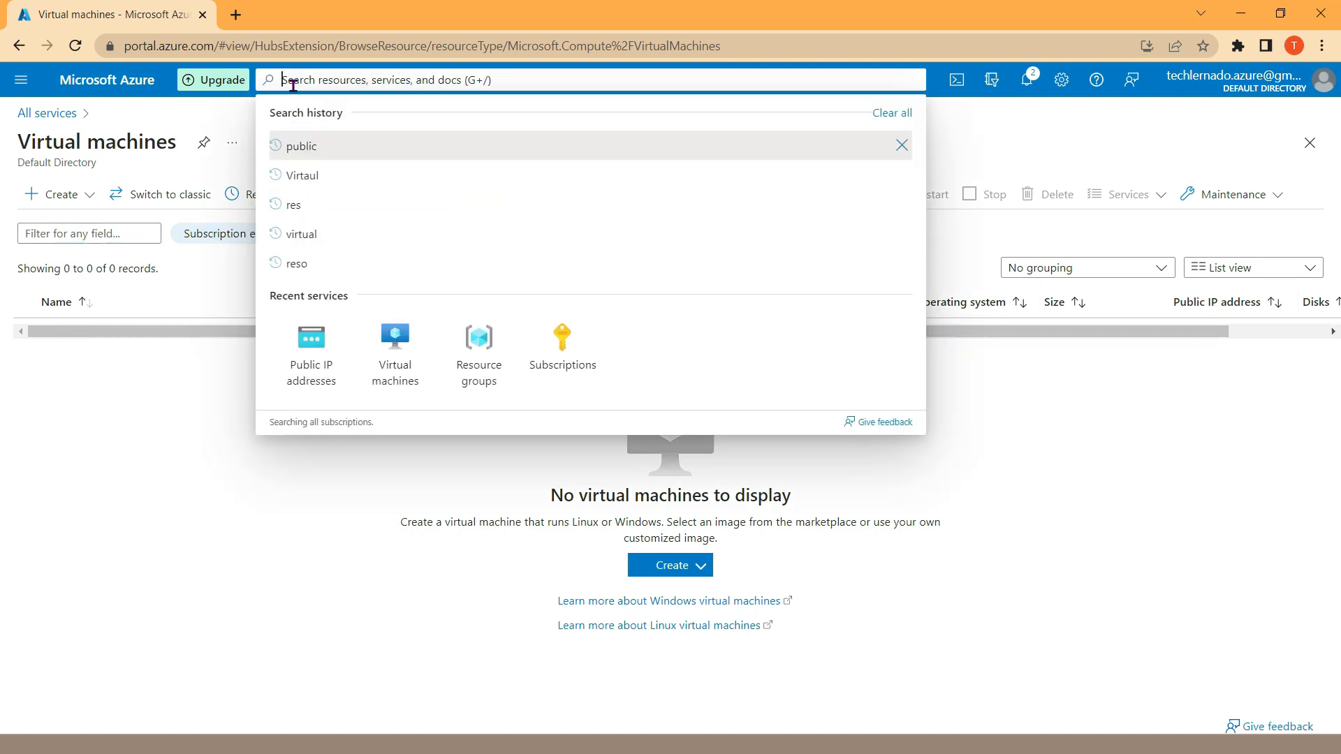
type("virtu")
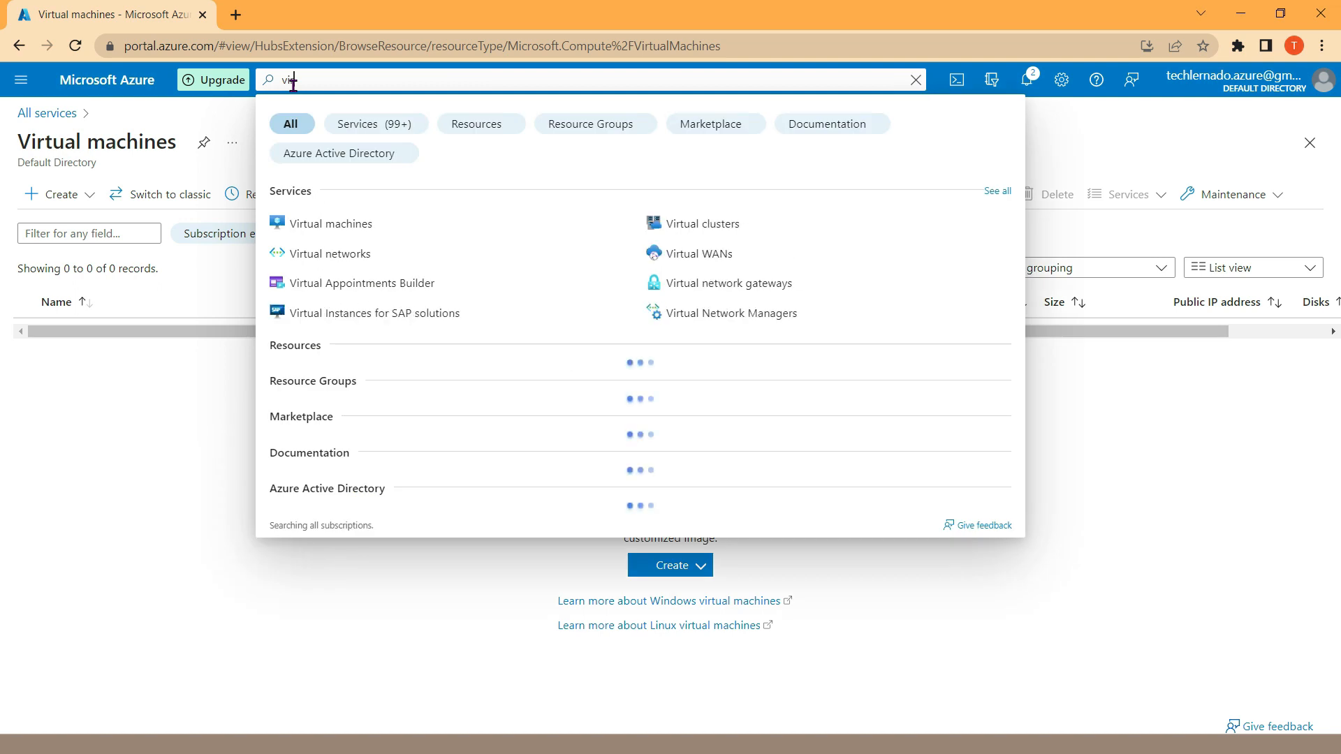
type("al")
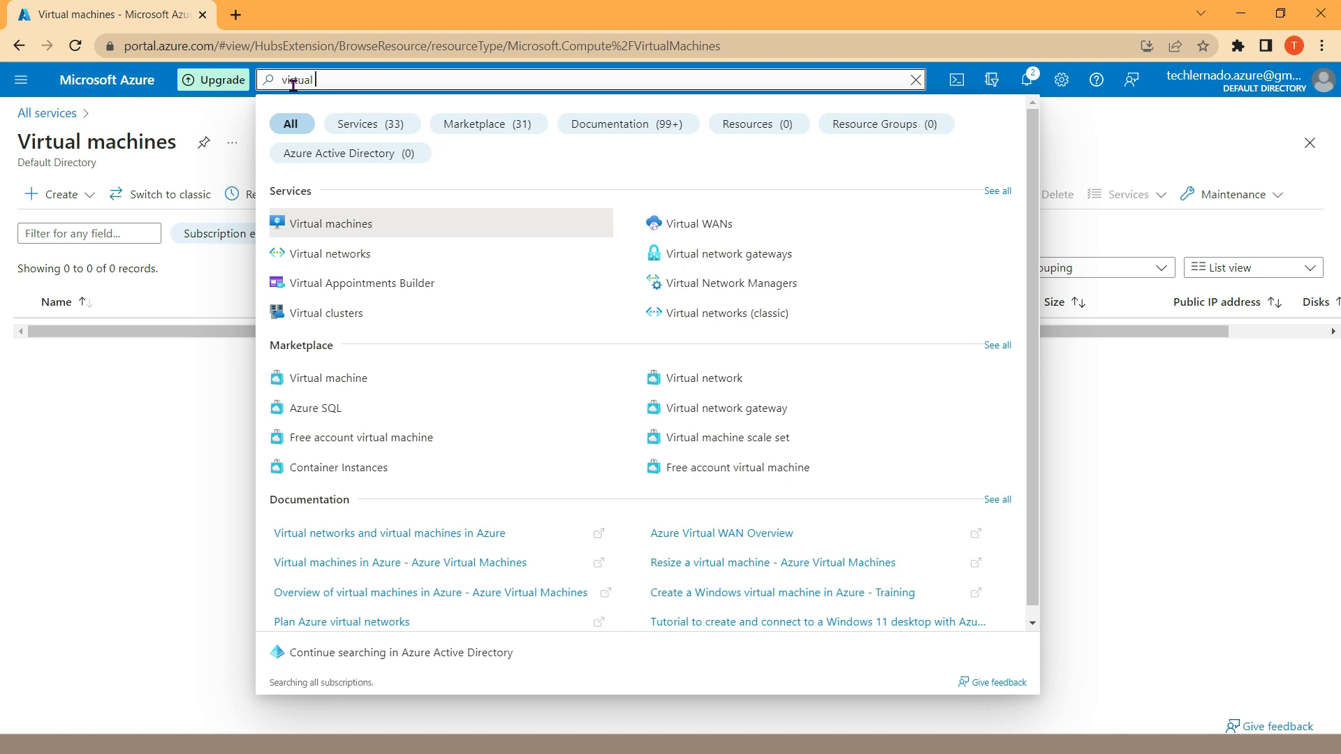
left_click(308, 228)
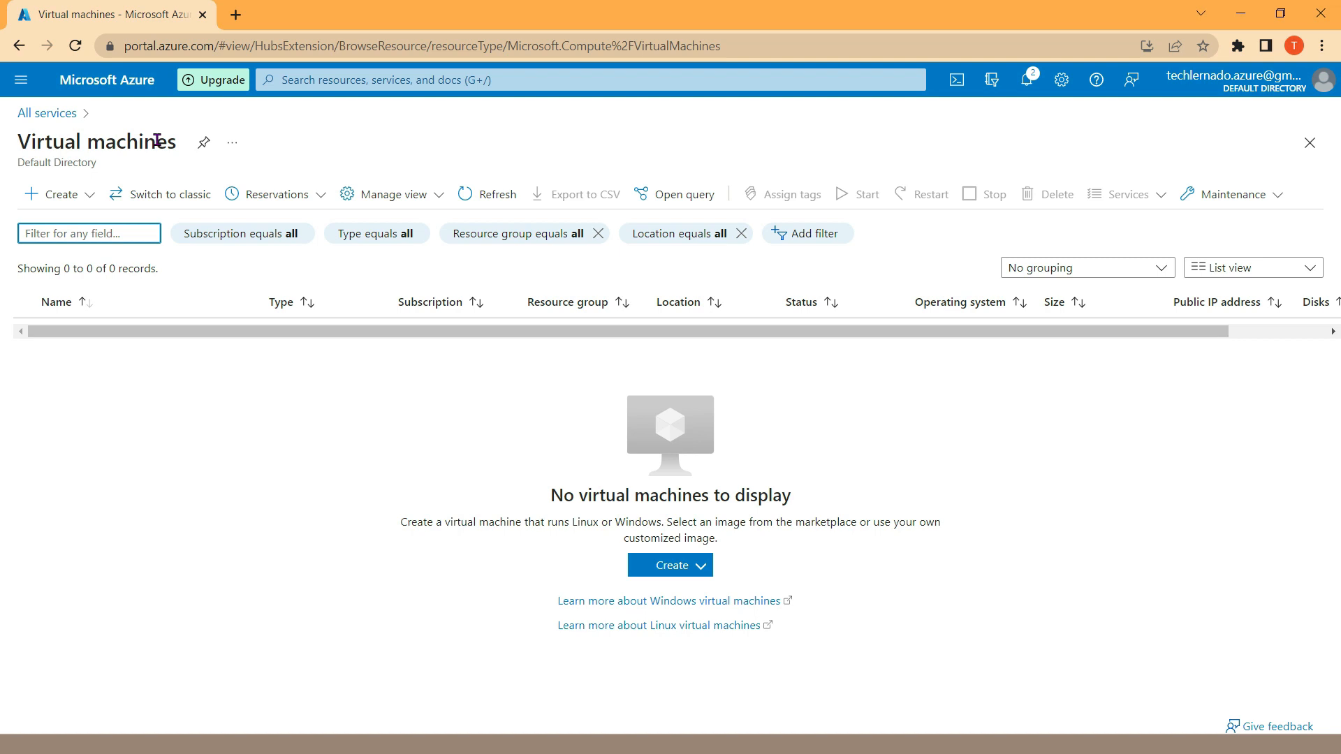
left_click(59, 200)
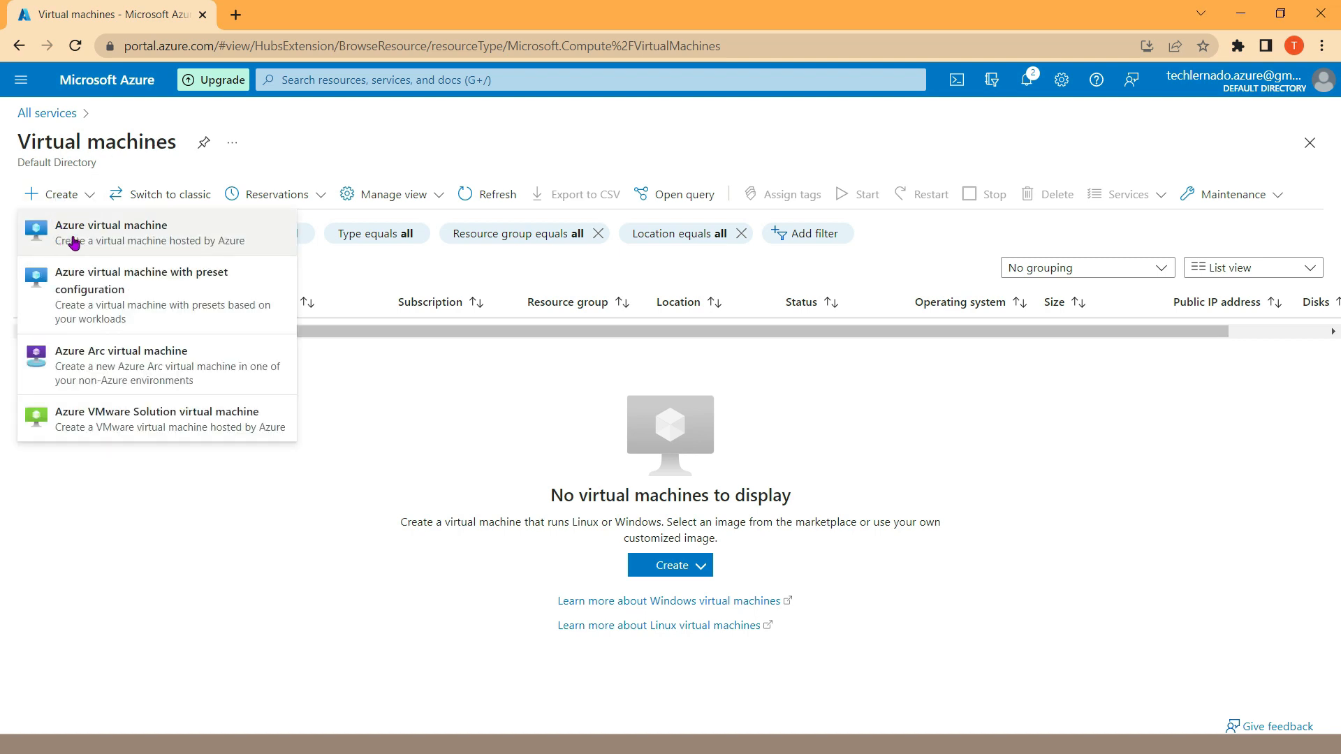
left_click(114, 240)
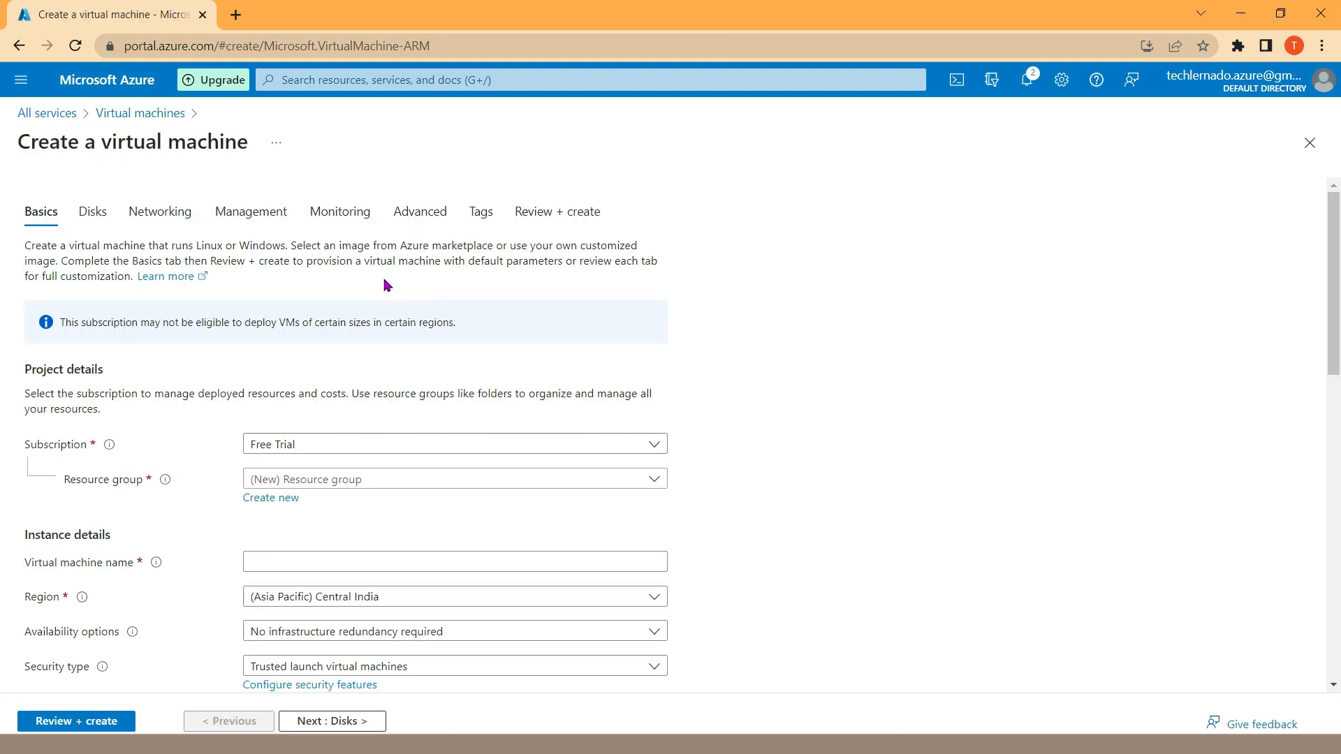
left_click_drag(26, 370, 114, 377)
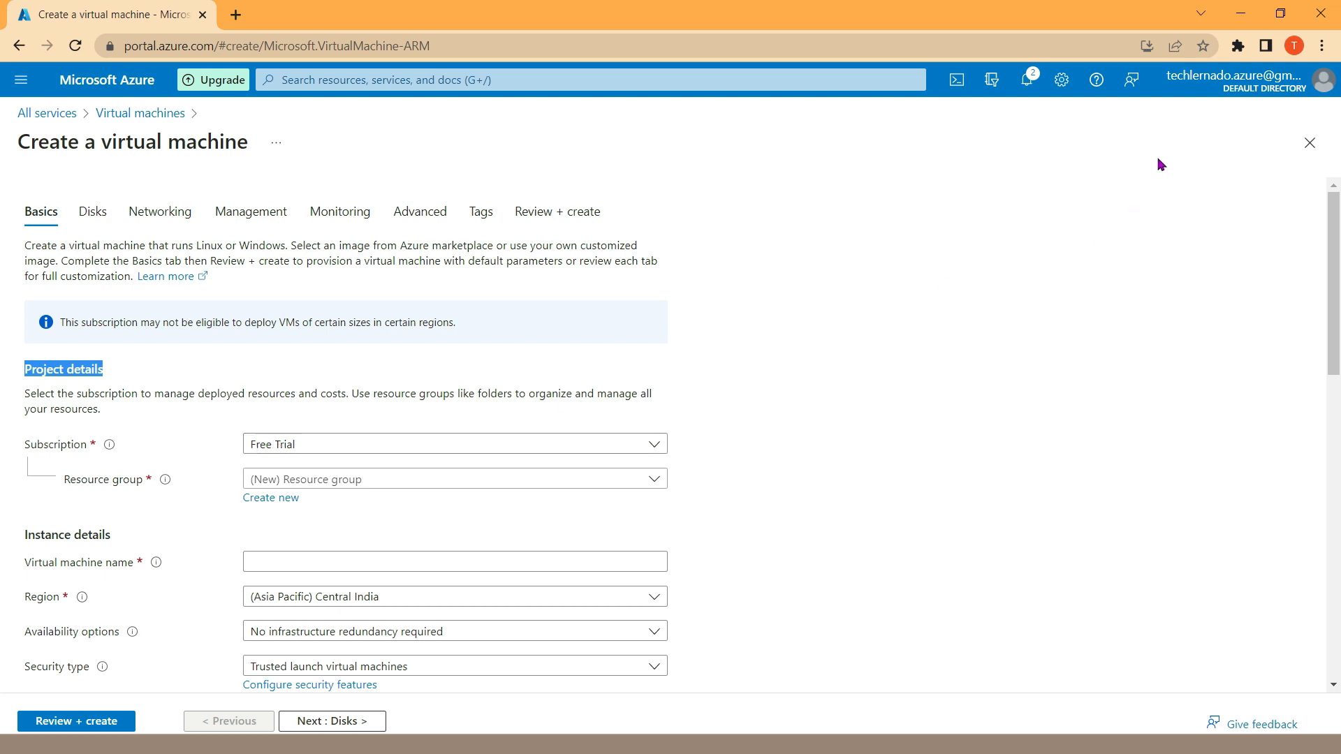
left_click(1029, 81)
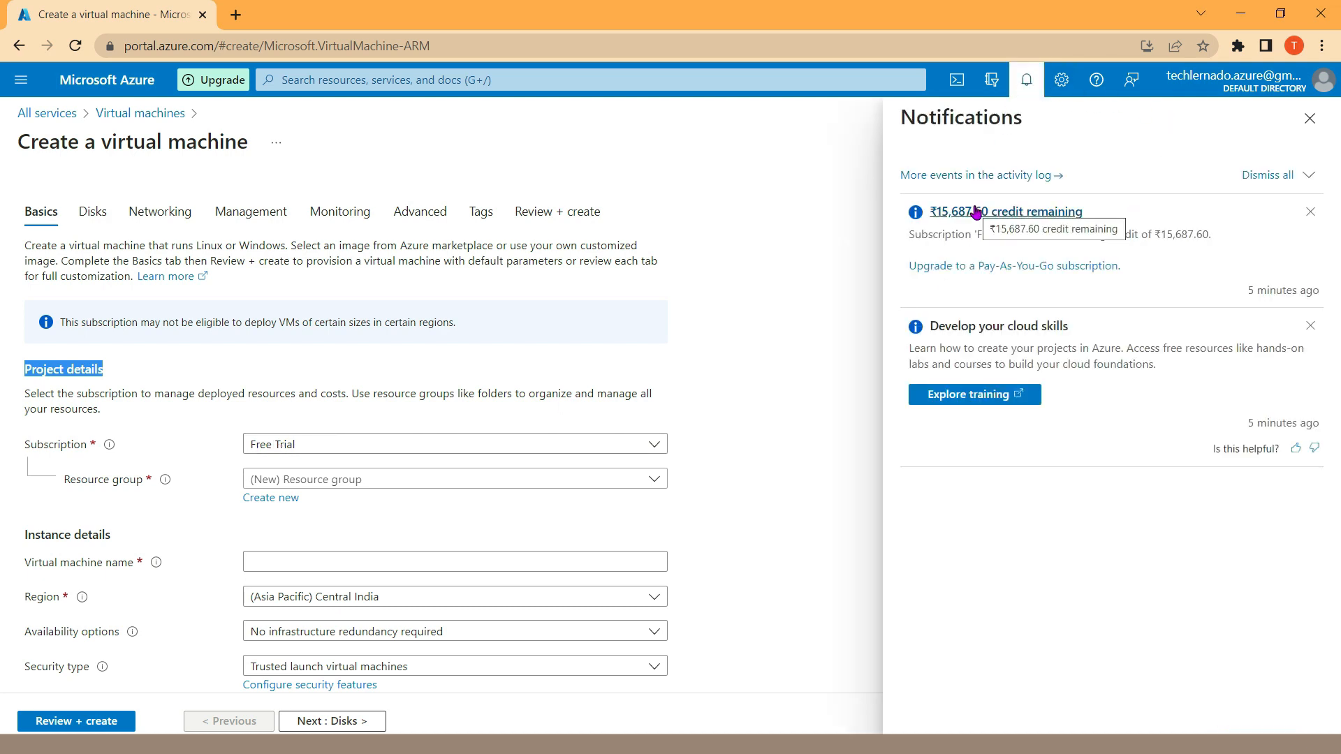
left_click(1310, 118)
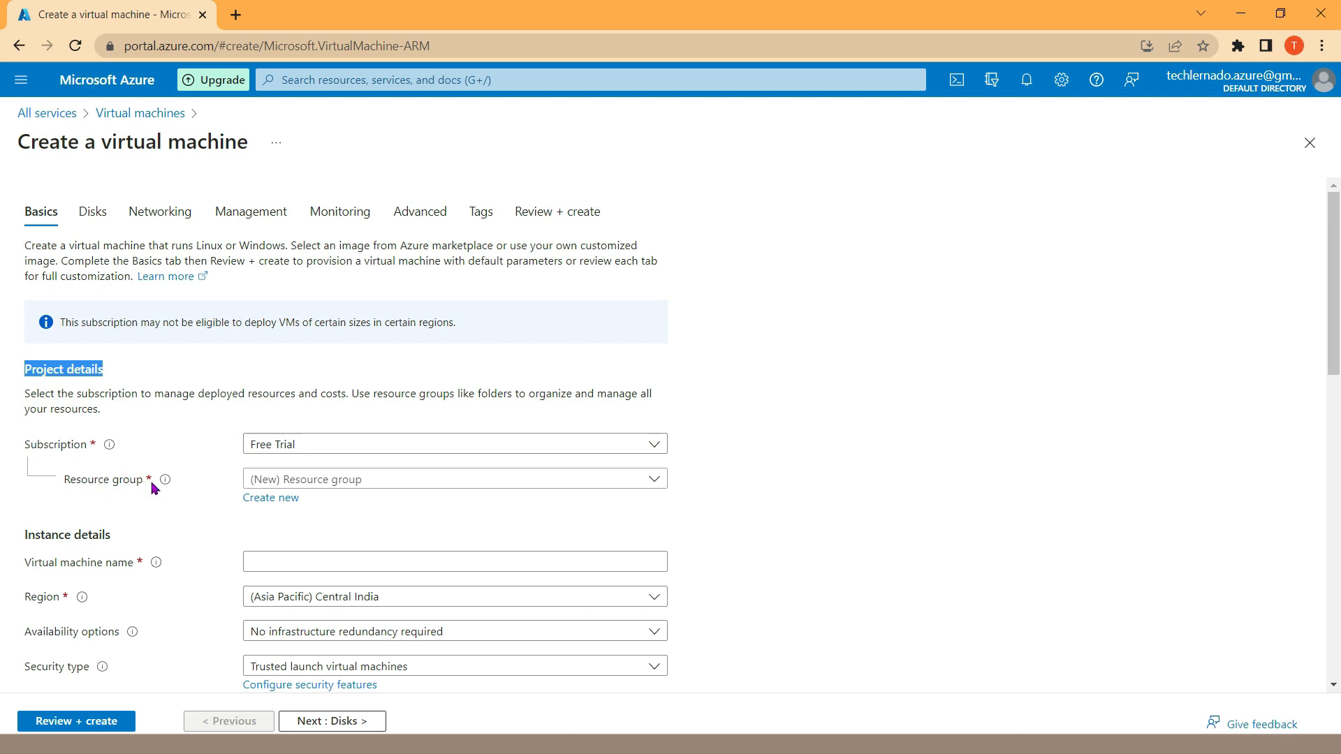
Create the new resource group MyRG and name the virtual machine VM1
left_click(263, 499)
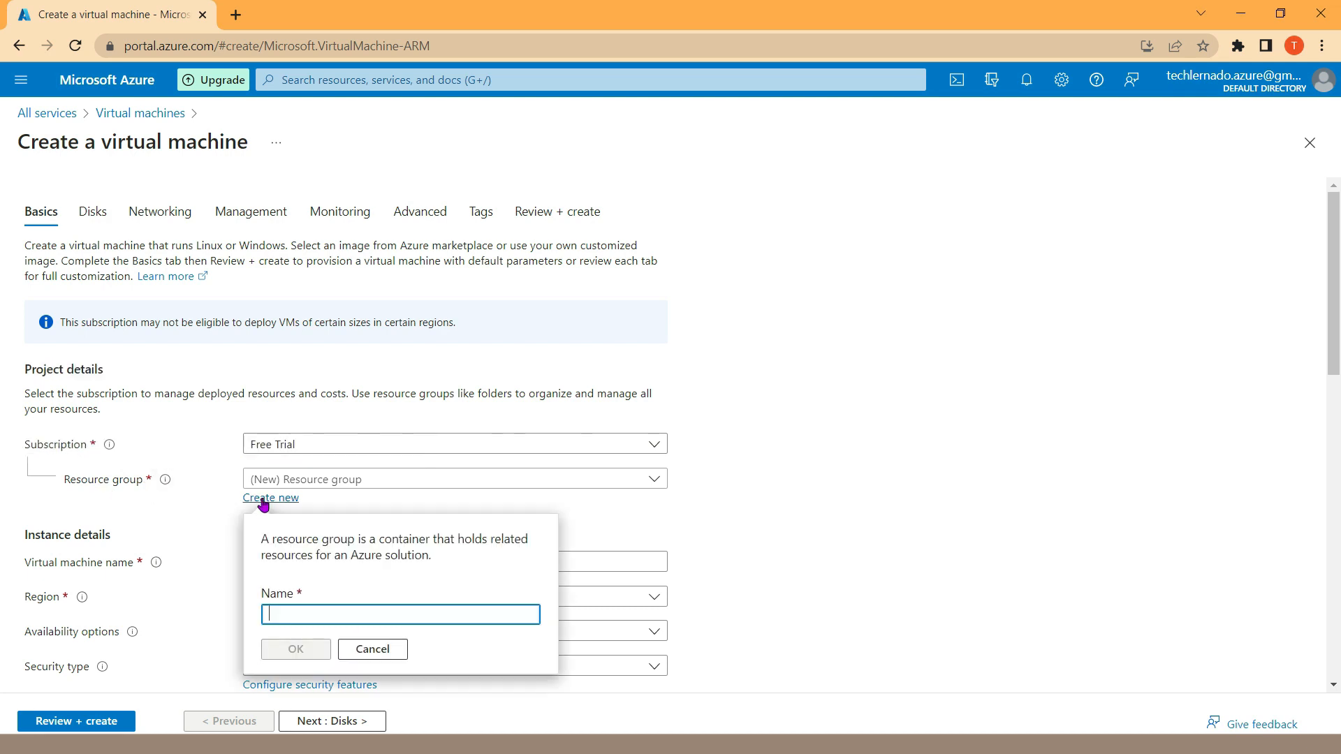
type("MyRG")
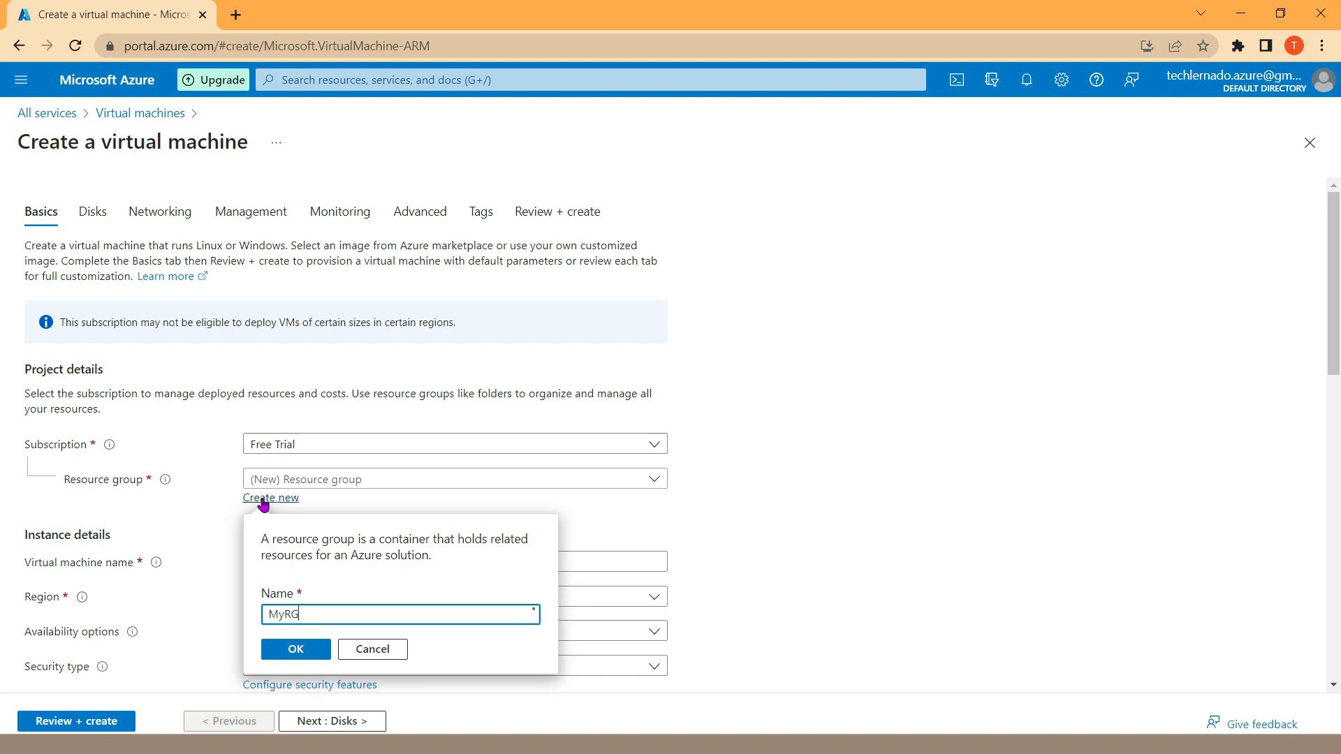
left_click(292, 649)
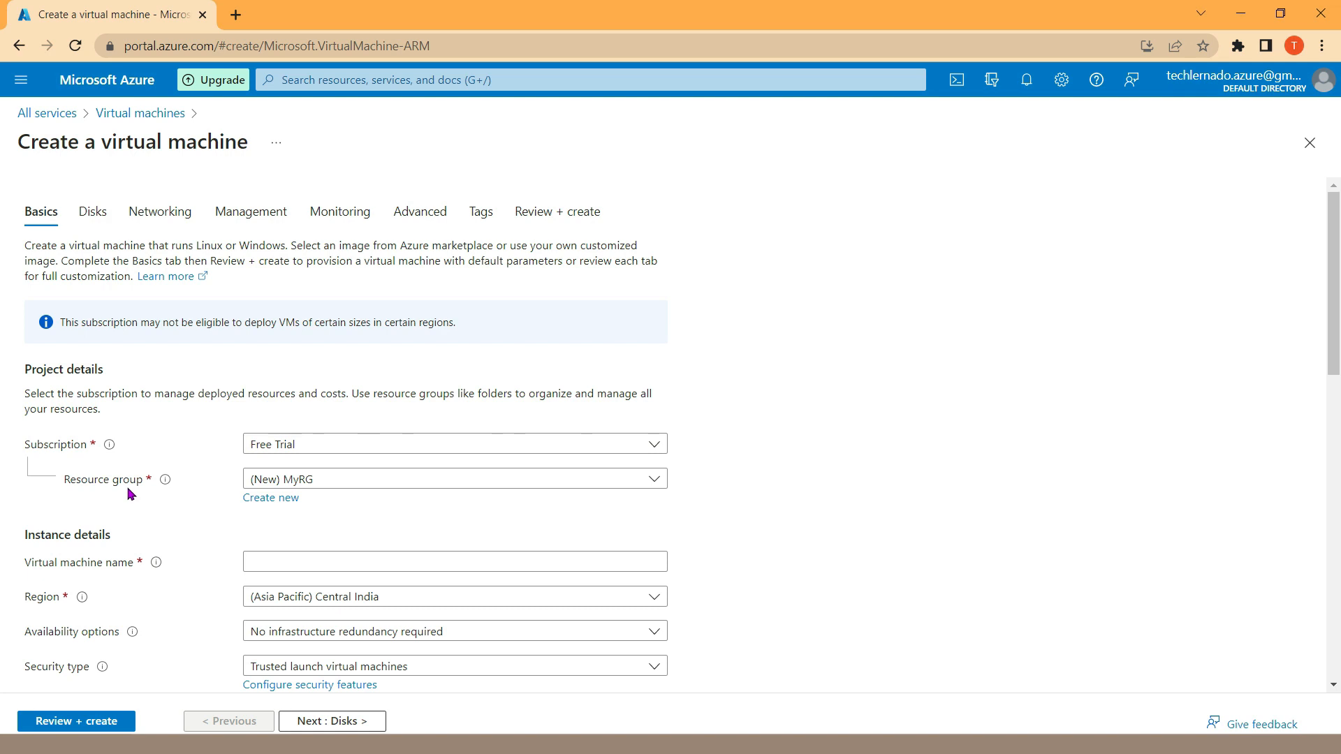
left_click(264, 565)
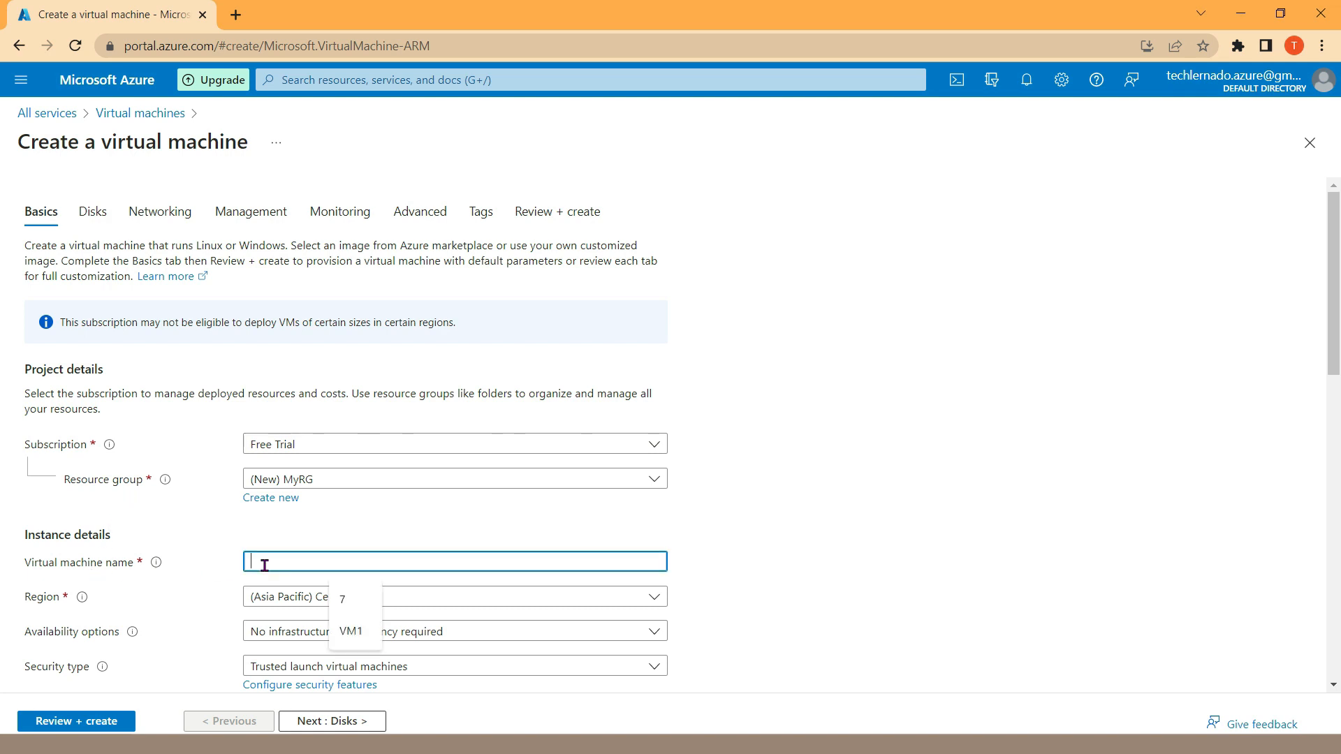
type("VM1")
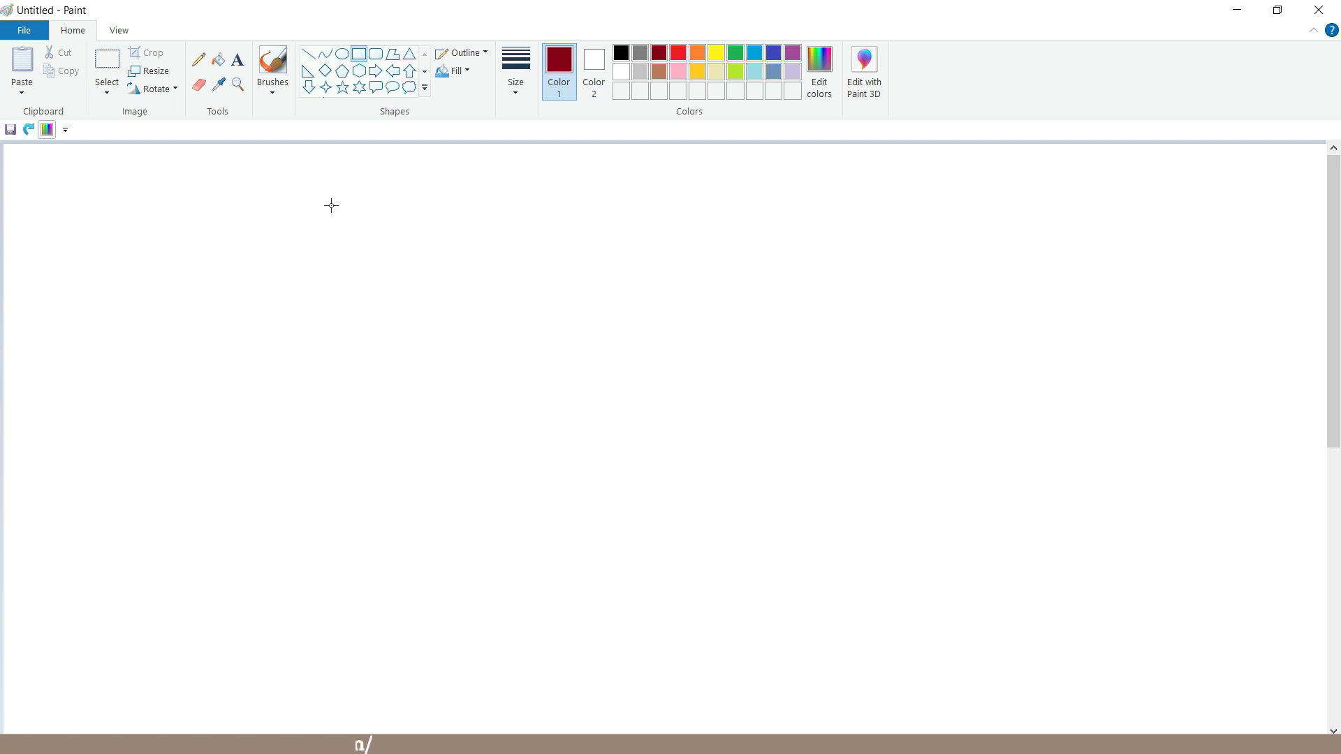
Draw a large dark-red rectangle with the label 'Subscription ( Free Trial)' above it
left_click_drag(326, 230, 1042, 605)
left_click_drag(815, 464, 820, 491)
left_click(238, 60)
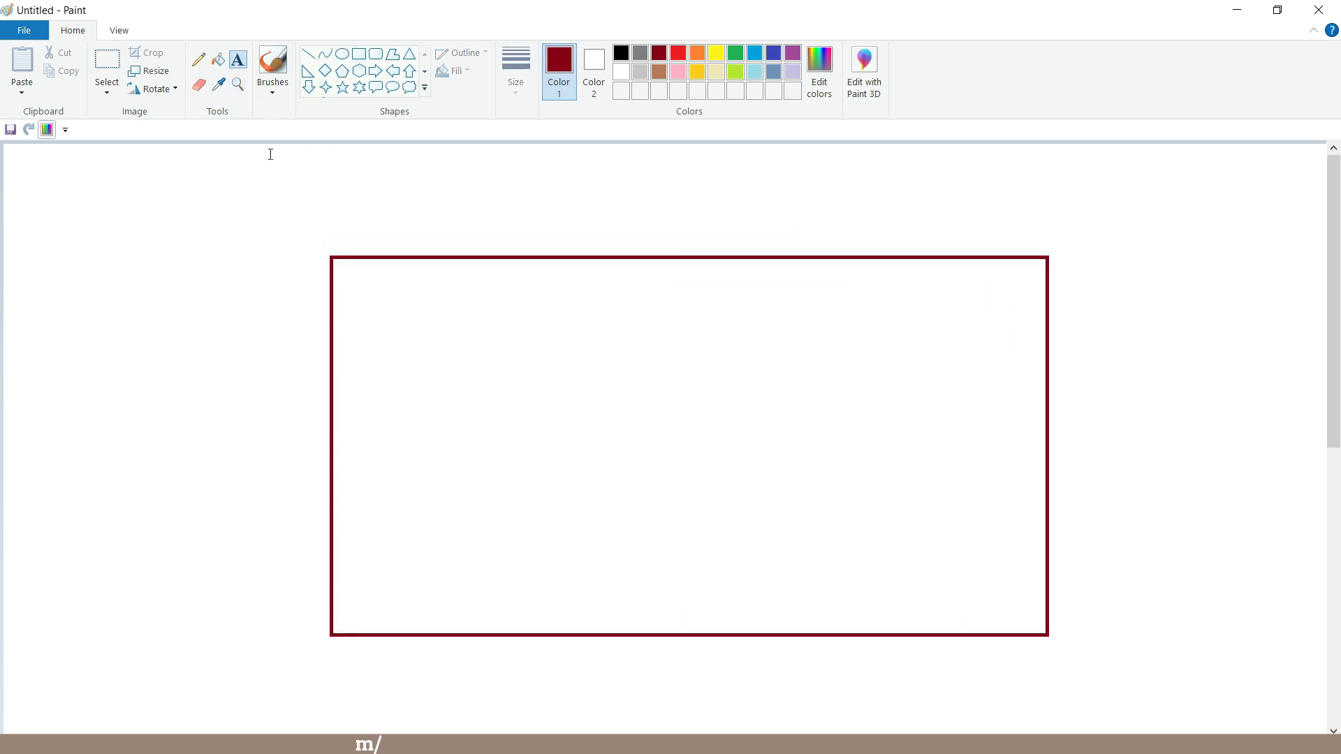
left_click(335, 245)
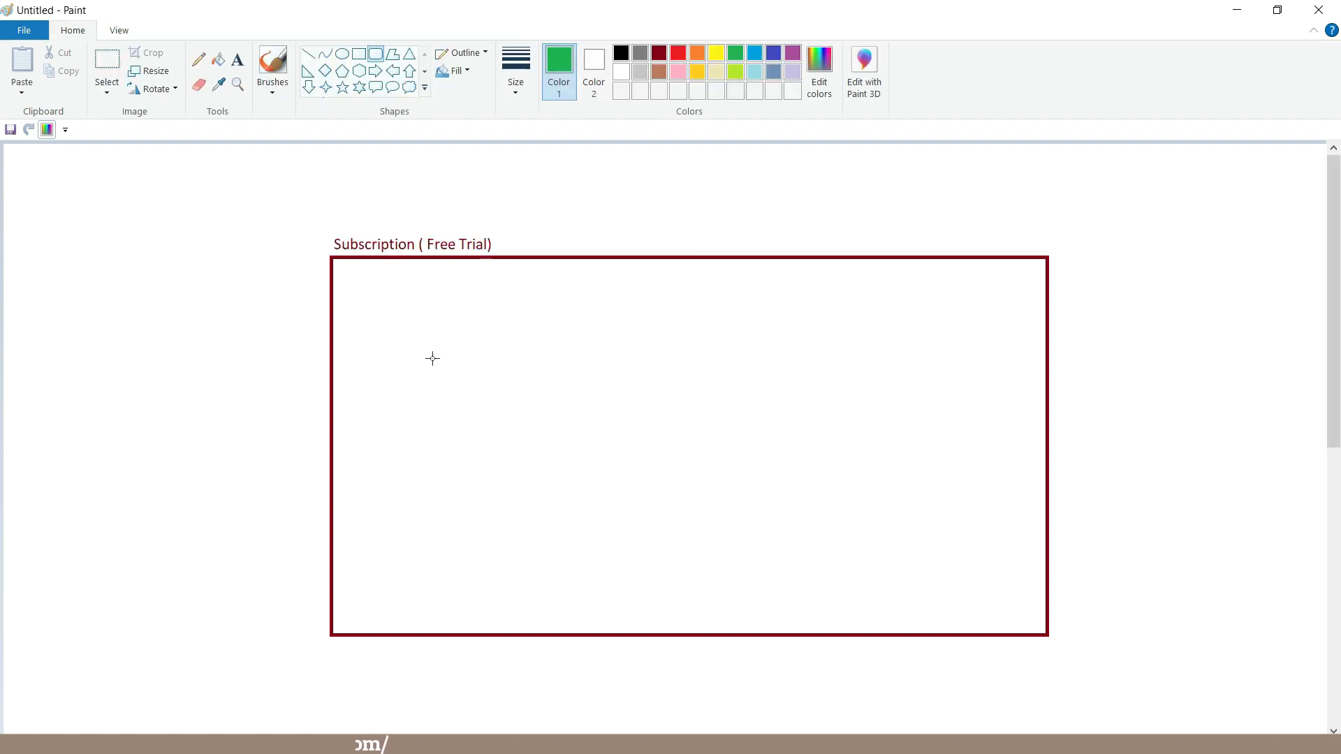
Draw a green rounded box inside the subscription rectangle and label it MyIT
mouse_move(412, 353)
left_mouse_down()
mouse_move(575, 355)
mouse_move(605, 533)
mouse_move(621, 550)
left_mouse_up()
left_click_drag(560, 494, 569, 492)
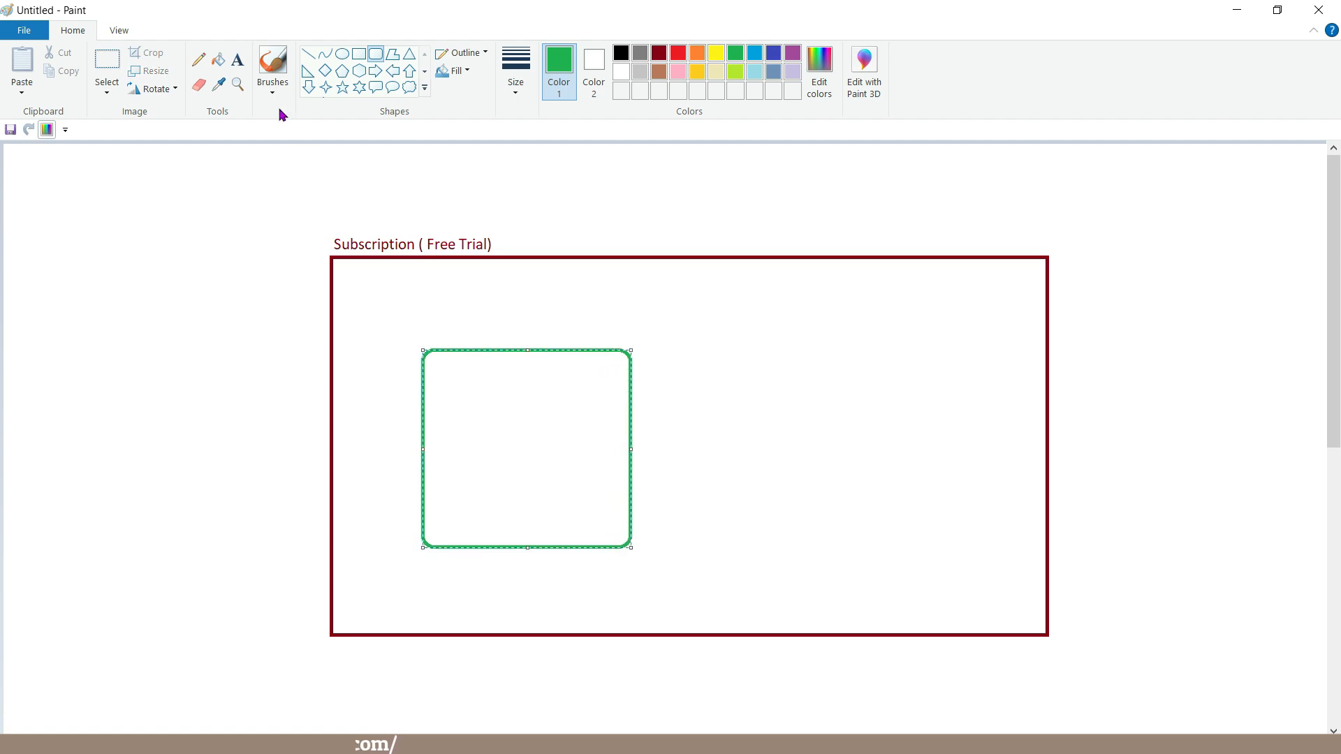
left_click(239, 61)
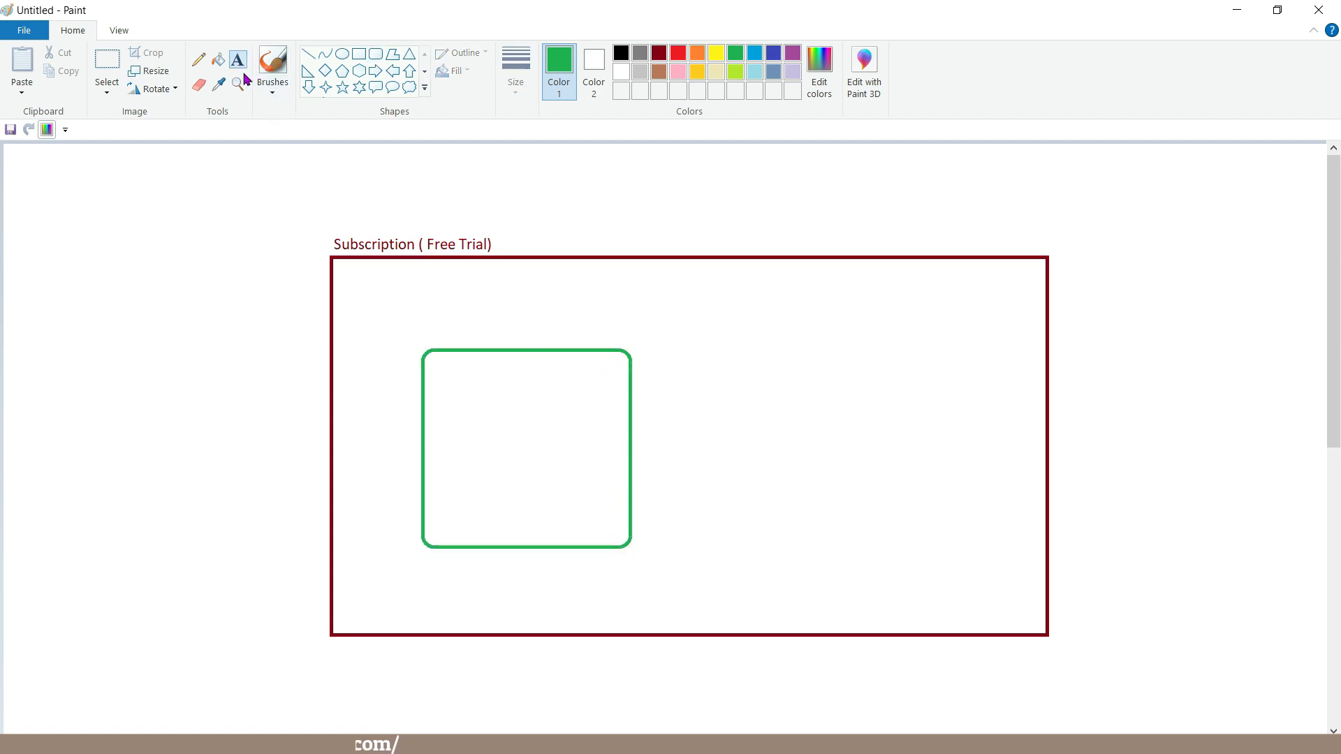
left_click(434, 338)
type("MyIT")
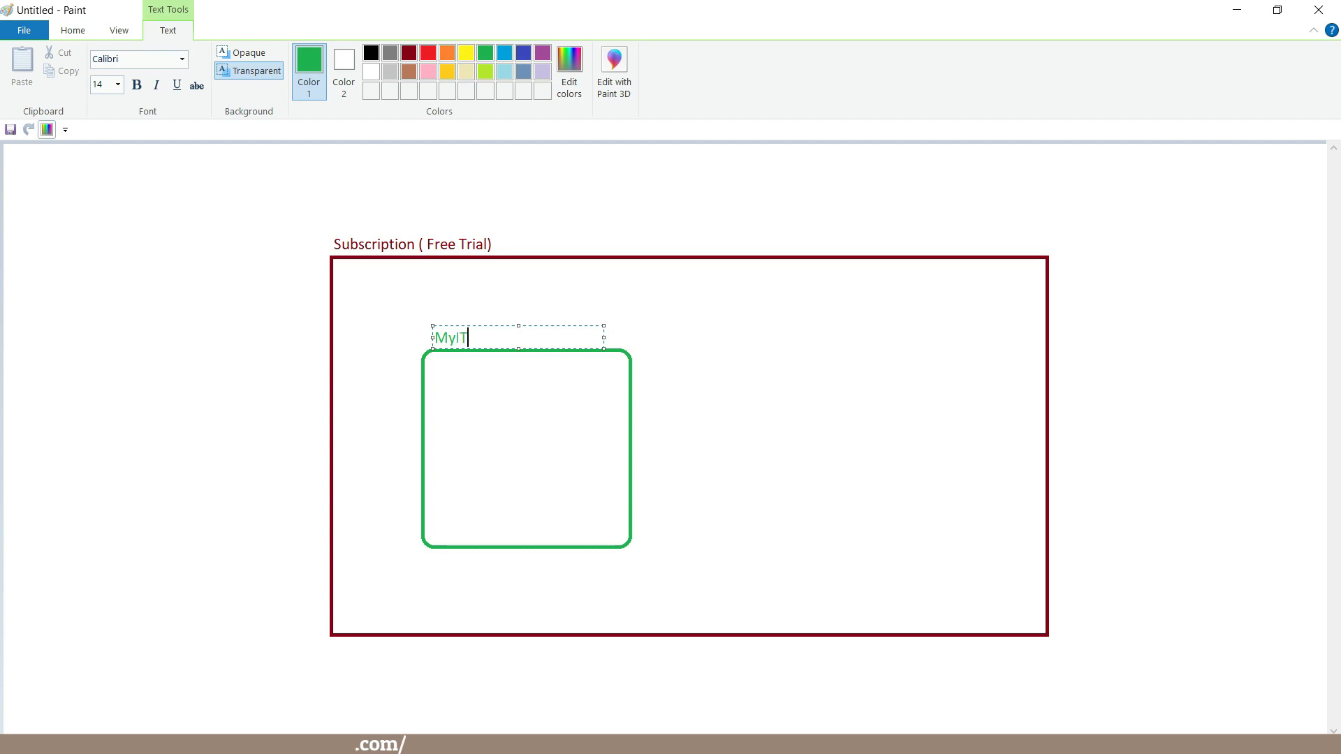
left_click(458, 391)
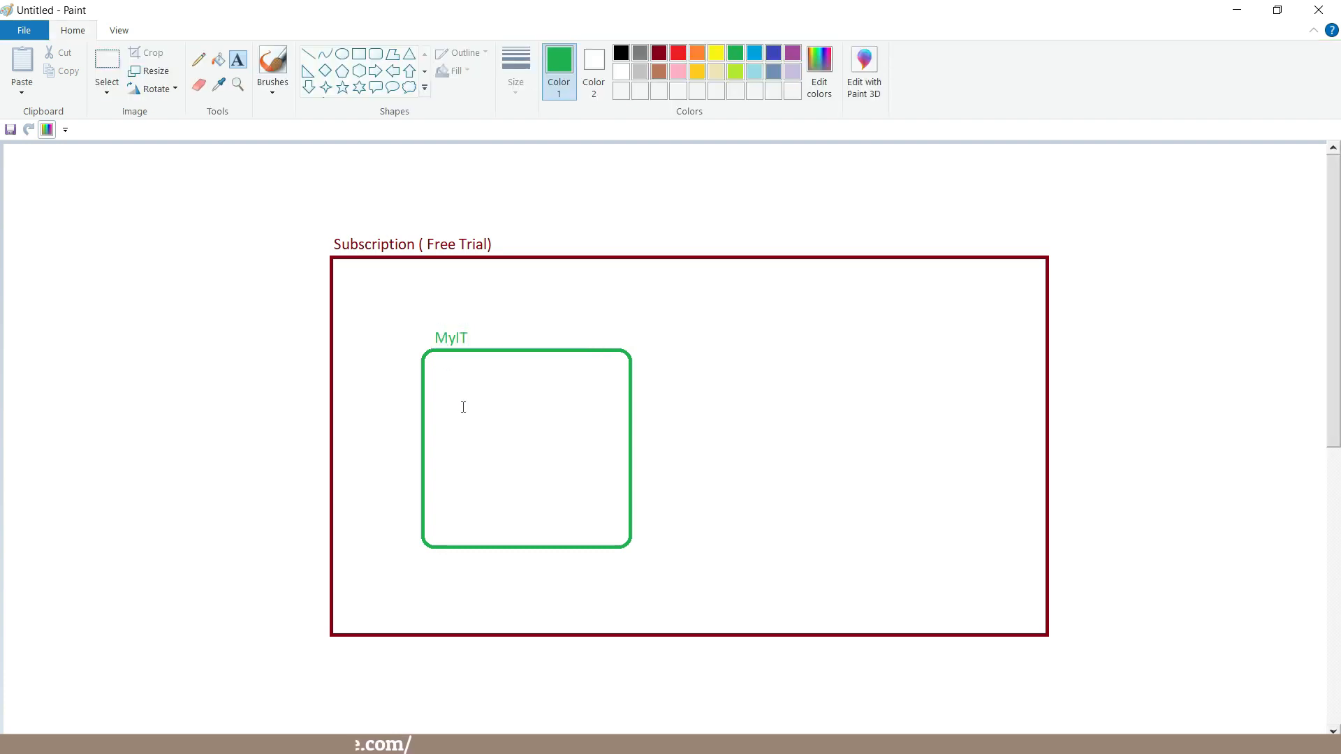
Draw a second green rounded box to the right, labelled MyEng
left_click(375, 54)
left_click_drag(722, 345, 948, 549)
left_click(237, 60)
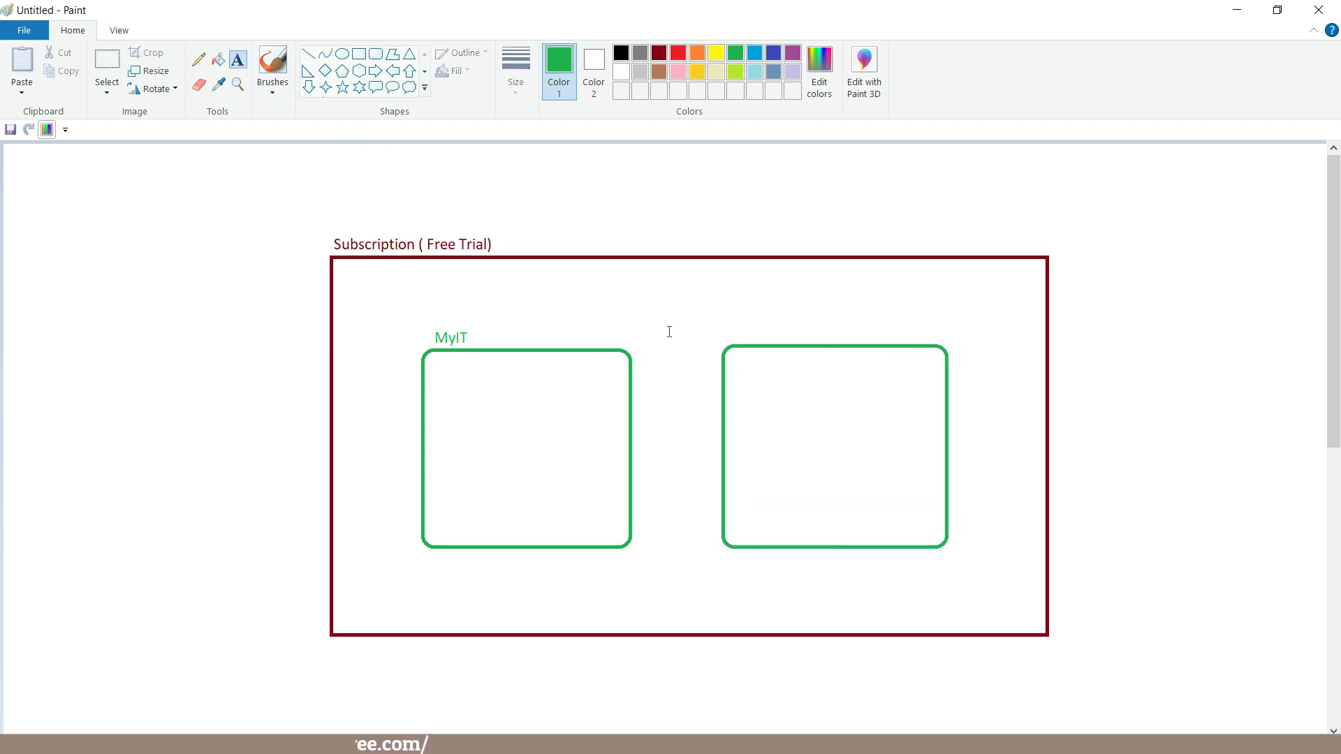
left_click(734, 334)
type("MyEng")
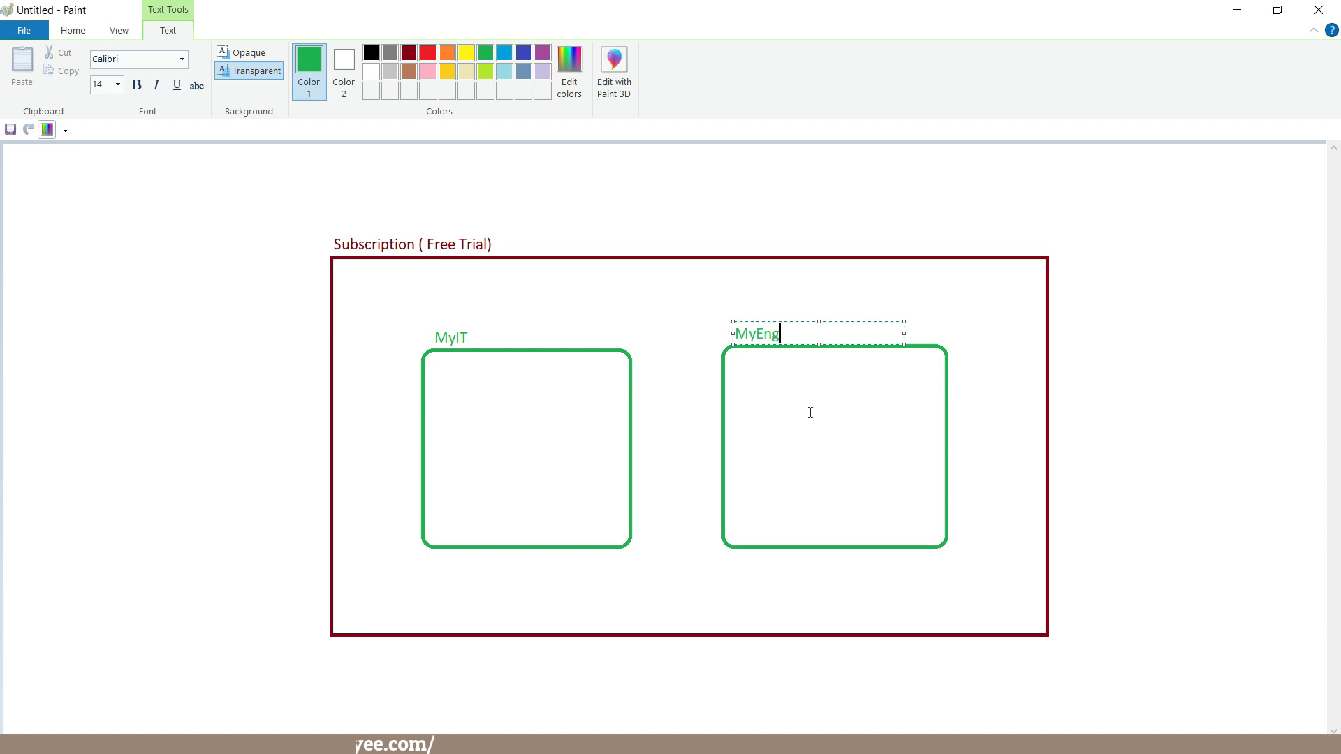
left_click(785, 414)
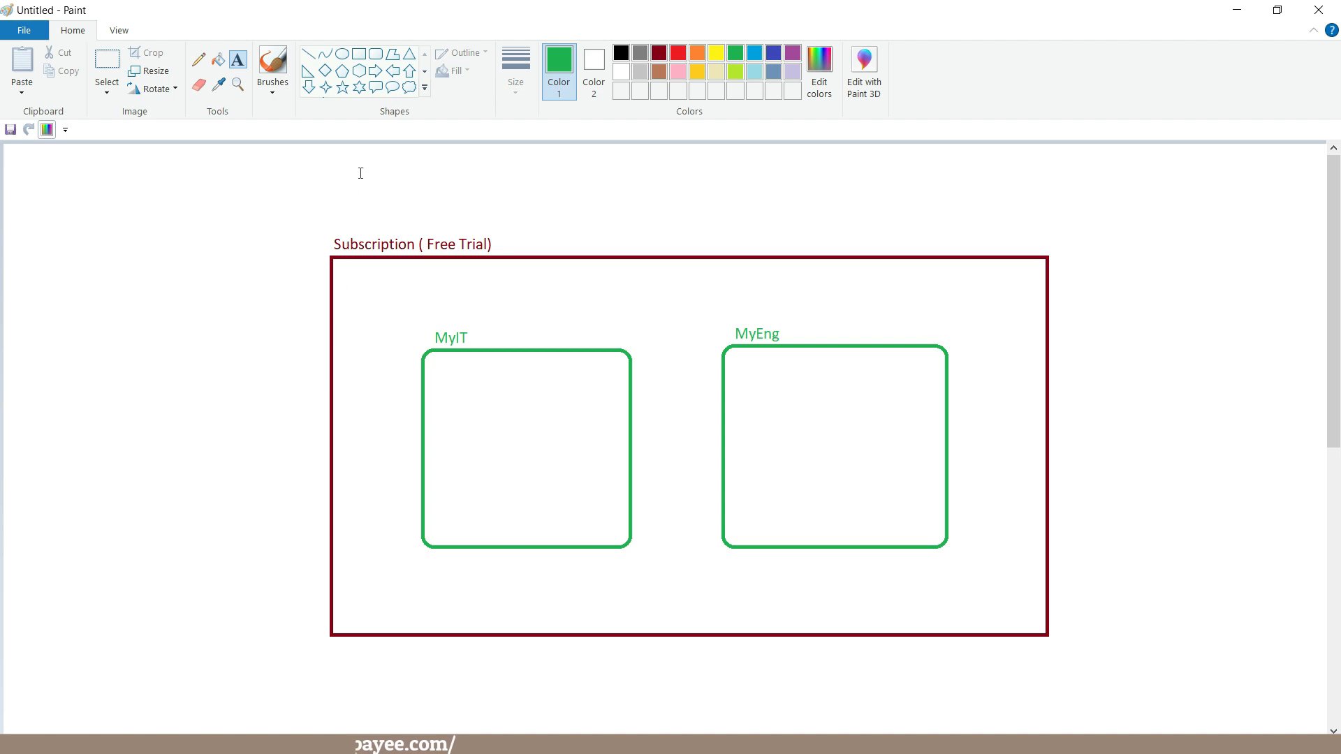
left_click(358, 54)
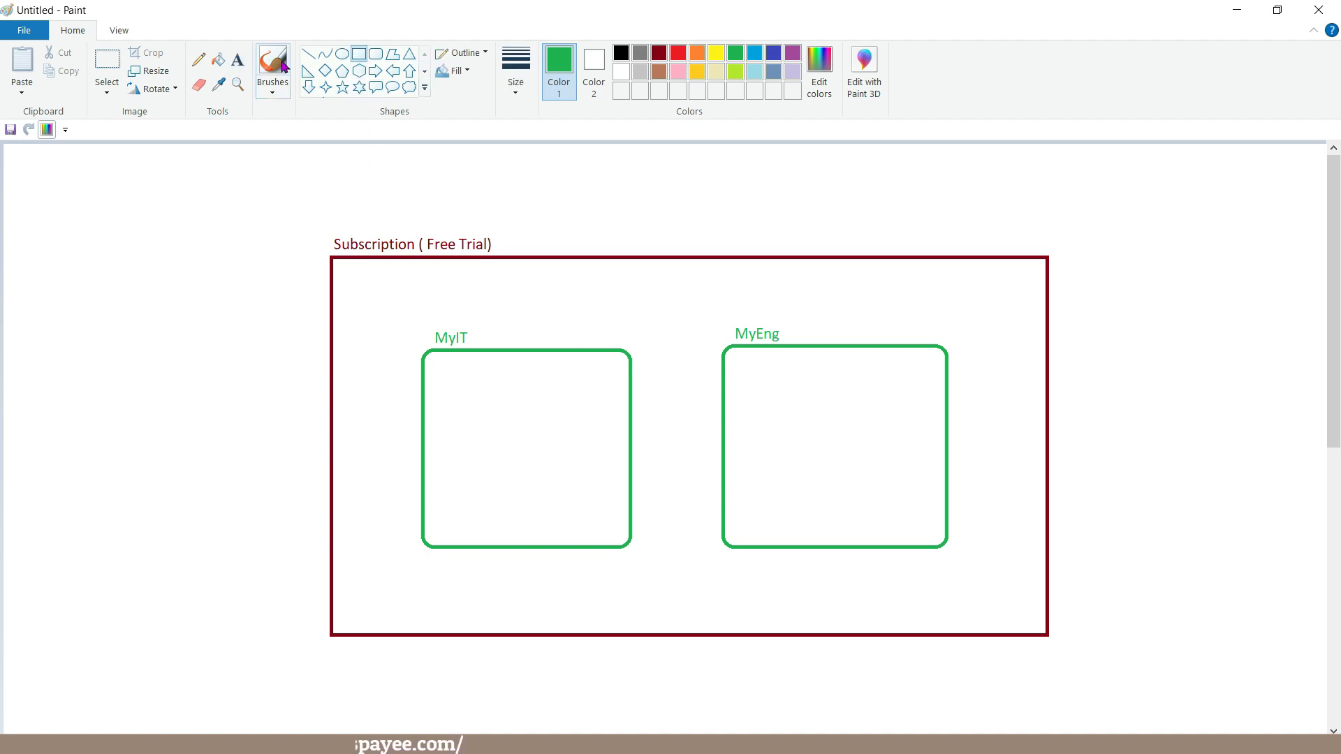
Draw a small red box inside MyIT and write VM1 in it
left_click(678, 61)
mouse_move(480, 405)
left_mouse_down()
mouse_move(561, 436)
mouse_move(570, 472)
left_mouse_up()
left_click(237, 59)
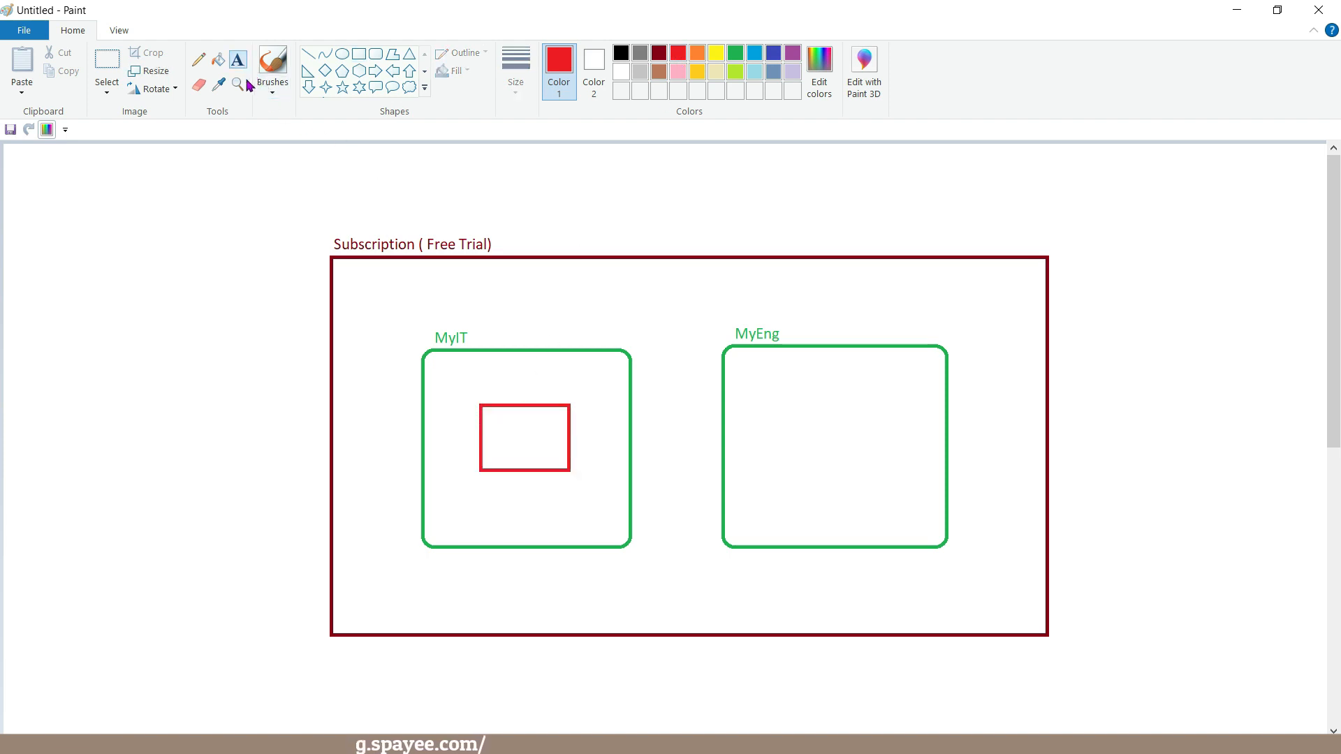
left_click(509, 433)
type("VM1")
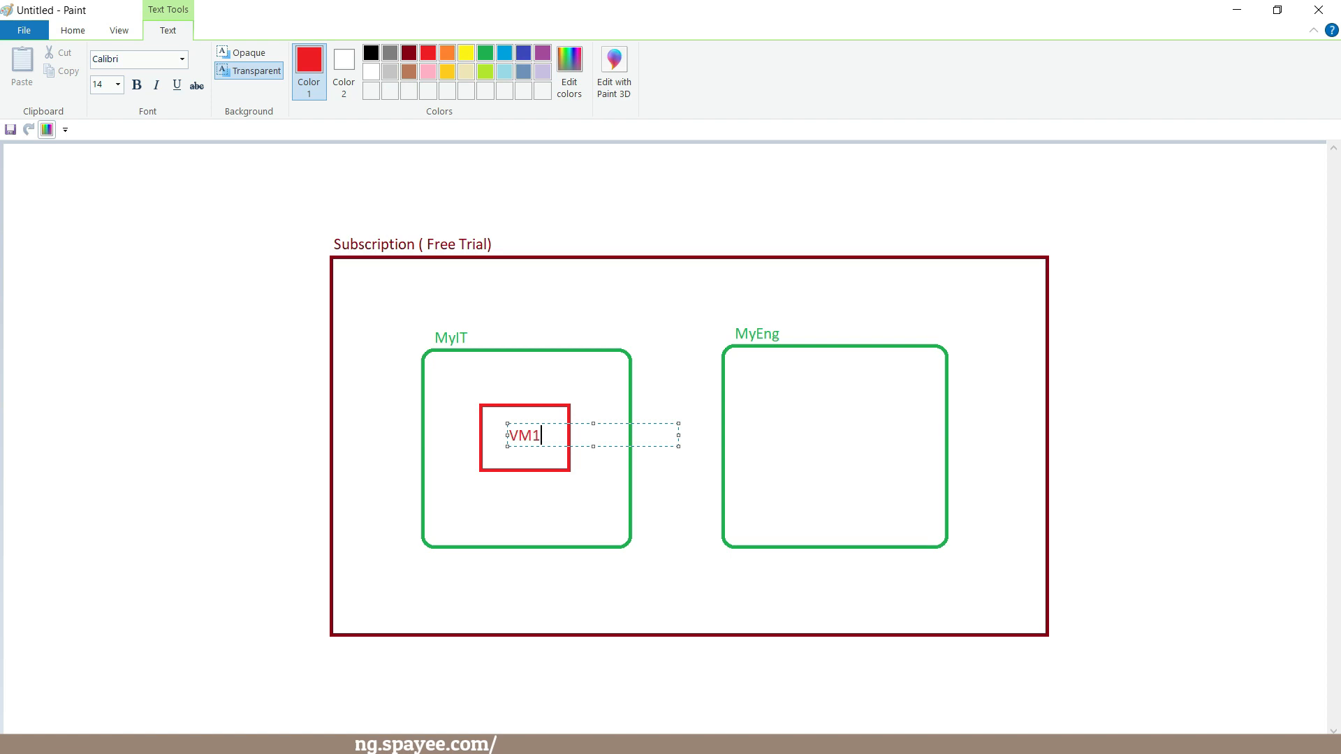
left_click(445, 344)
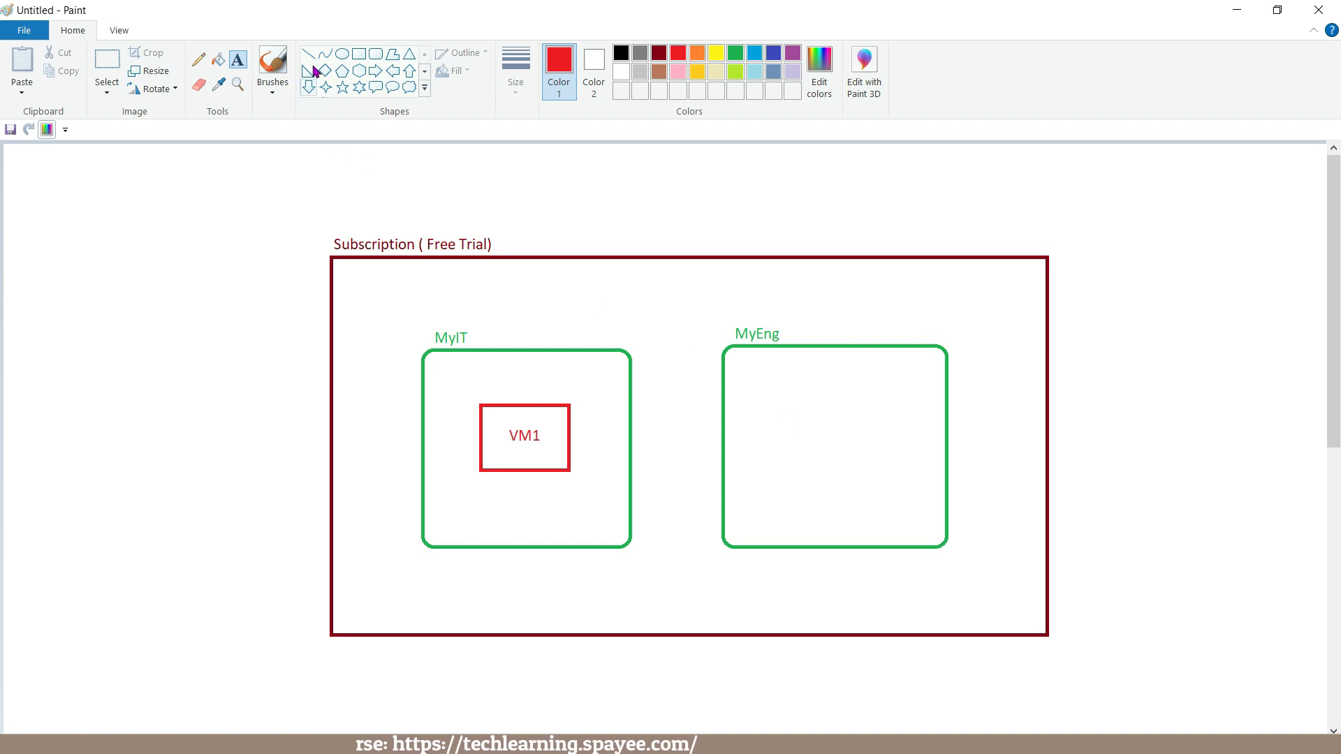
Draw a small red rectangle inside the MyEng box
left_click(358, 54)
left_click_drag(796, 406, 879, 462)
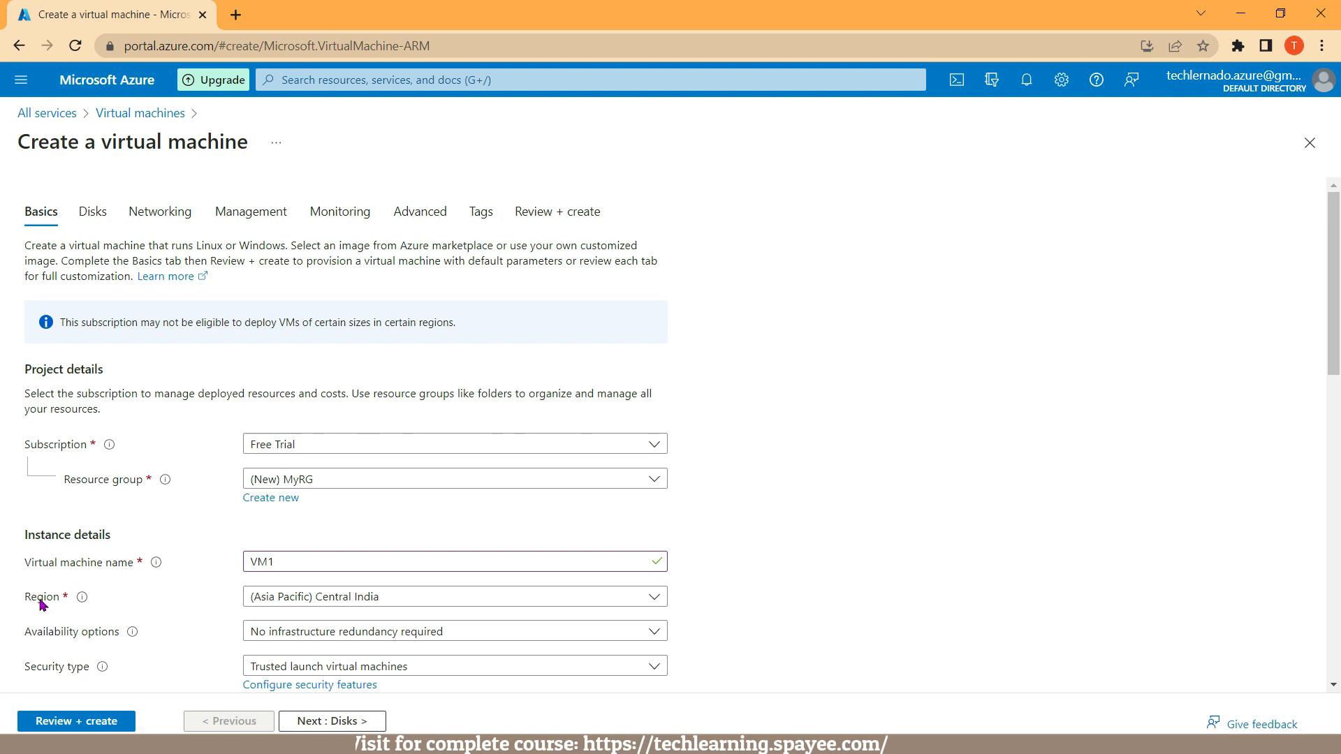
left_click(282, 602)
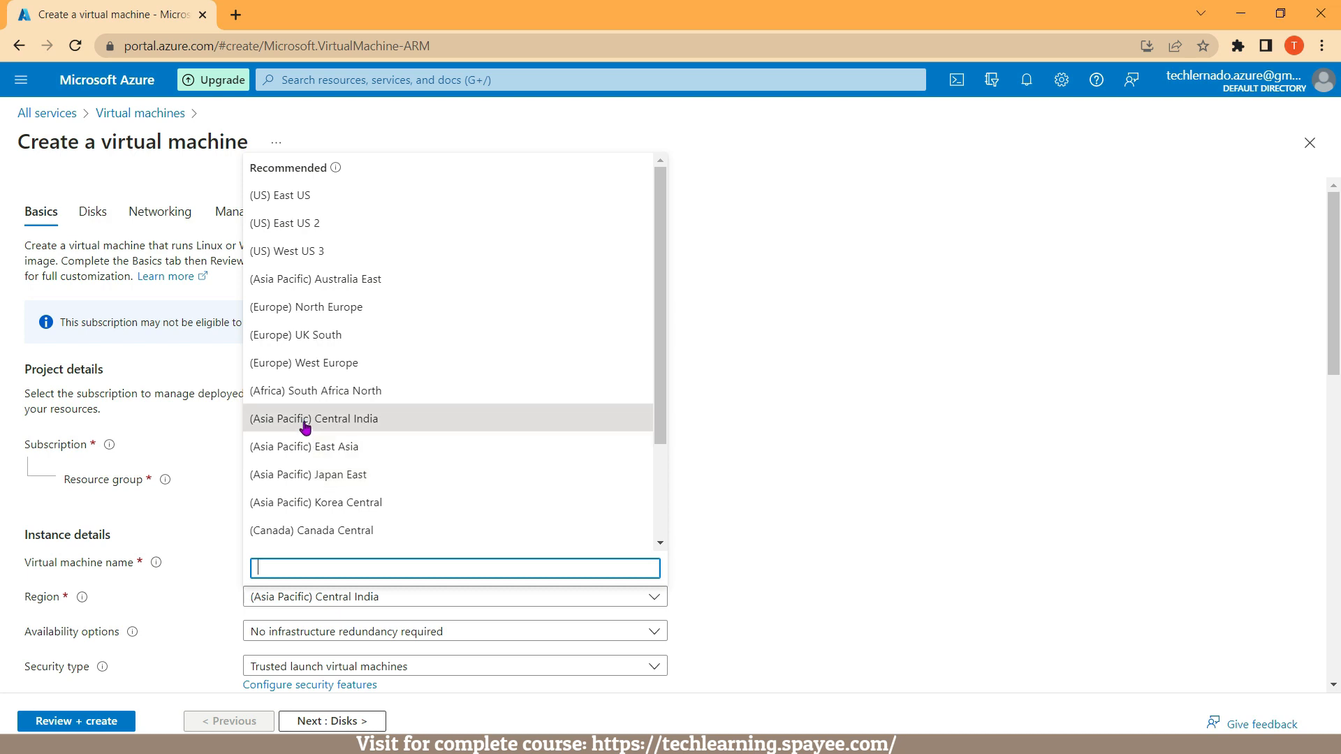
left_click(340, 424)
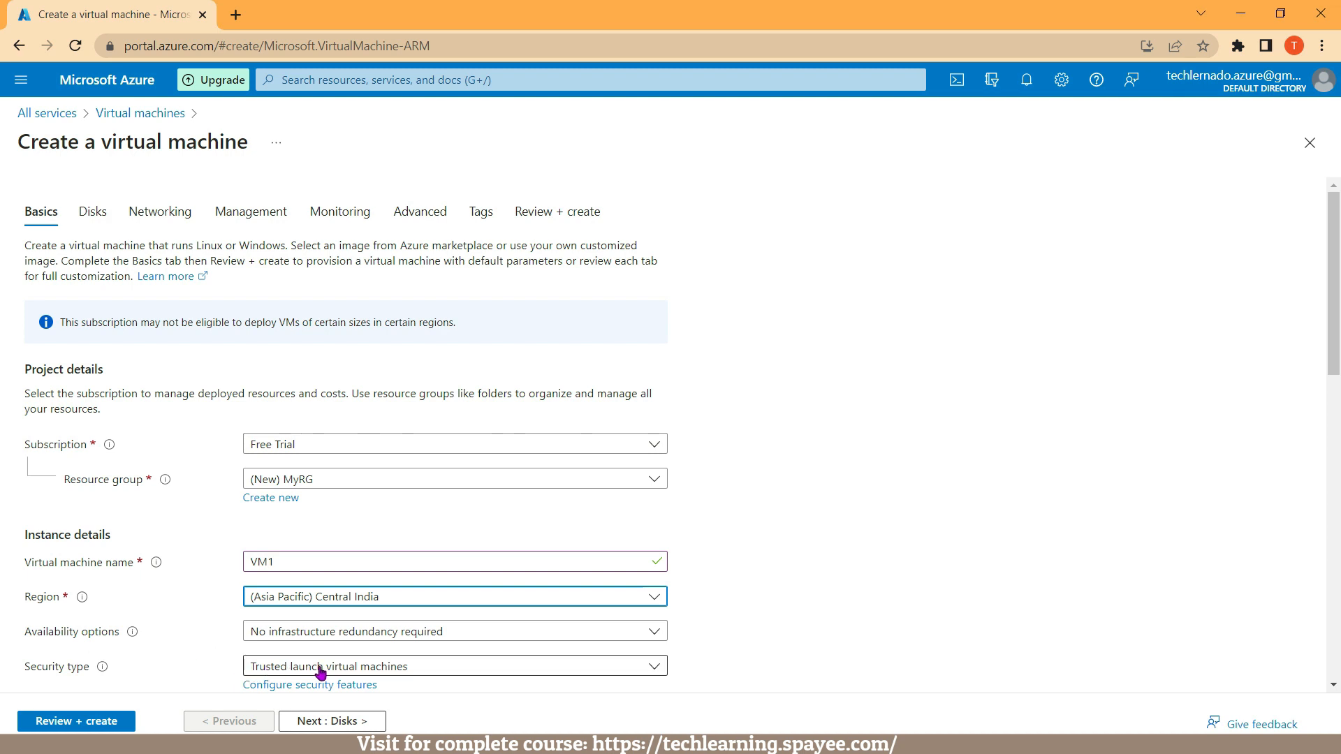
Switch the VM image to Windows Server 2022 Datacenter: Azure Edition - x64 Gen2
scroll(280, 610, "down", 3)
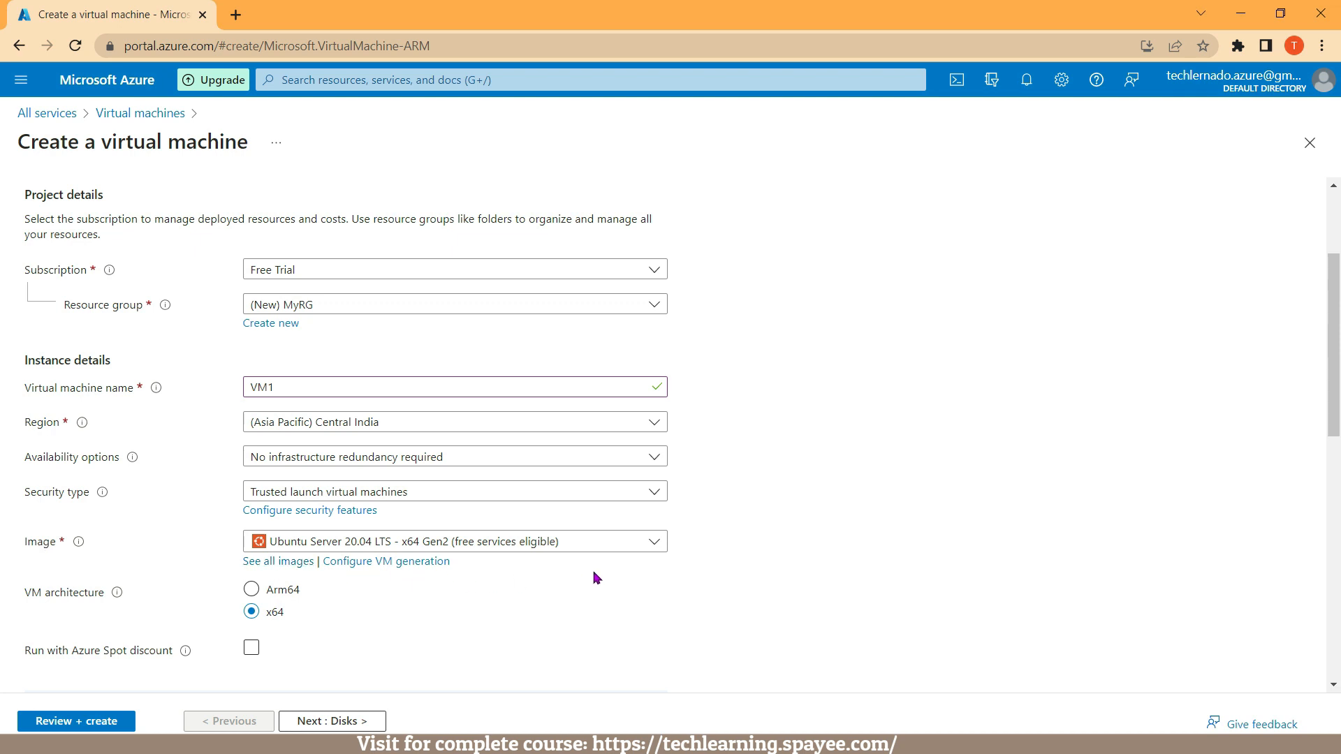
left_click(646, 546)
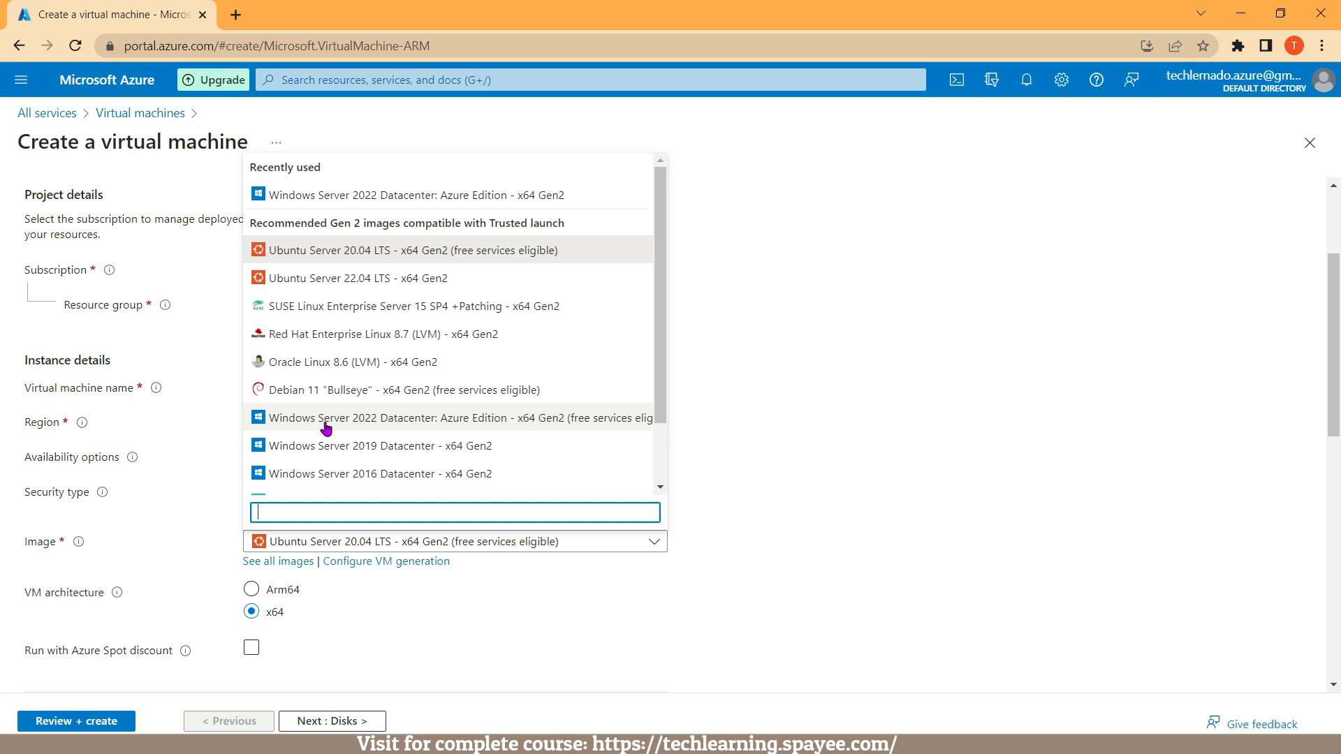
scroll(325, 428, "down", 1)
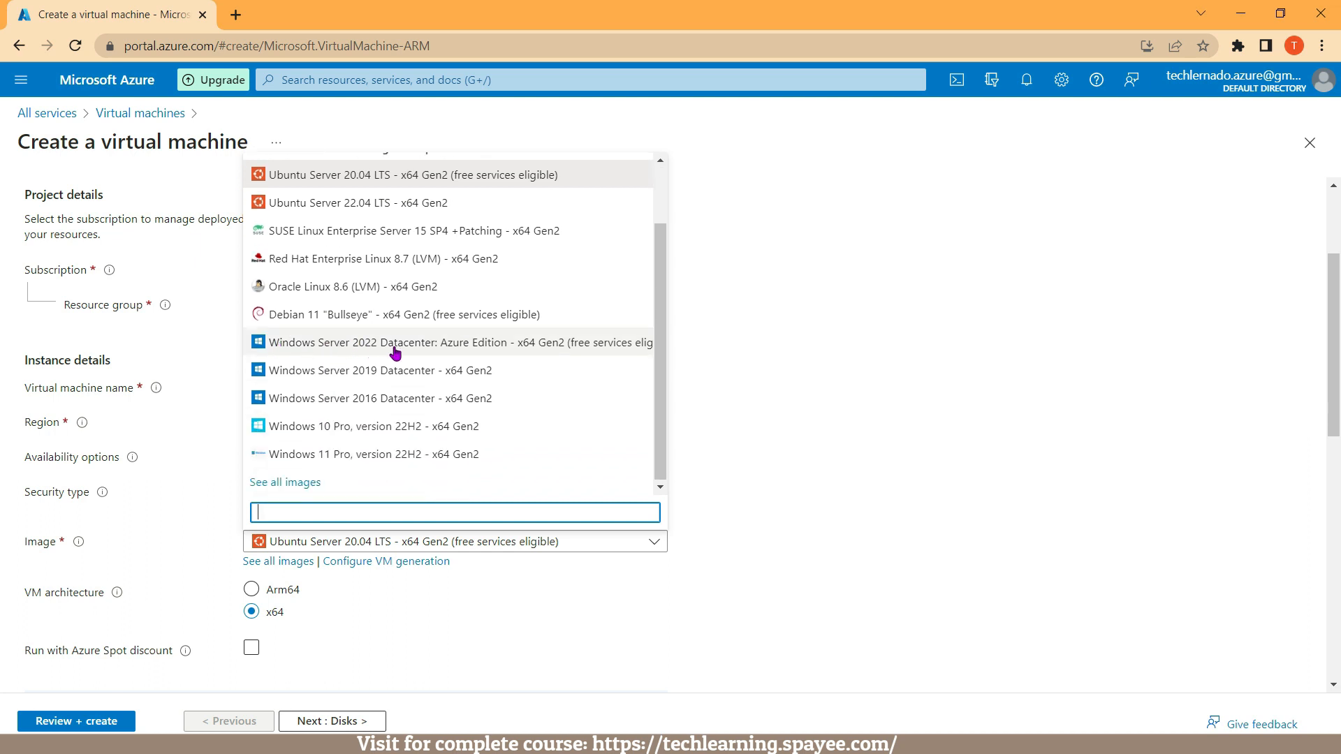
left_click(377, 346)
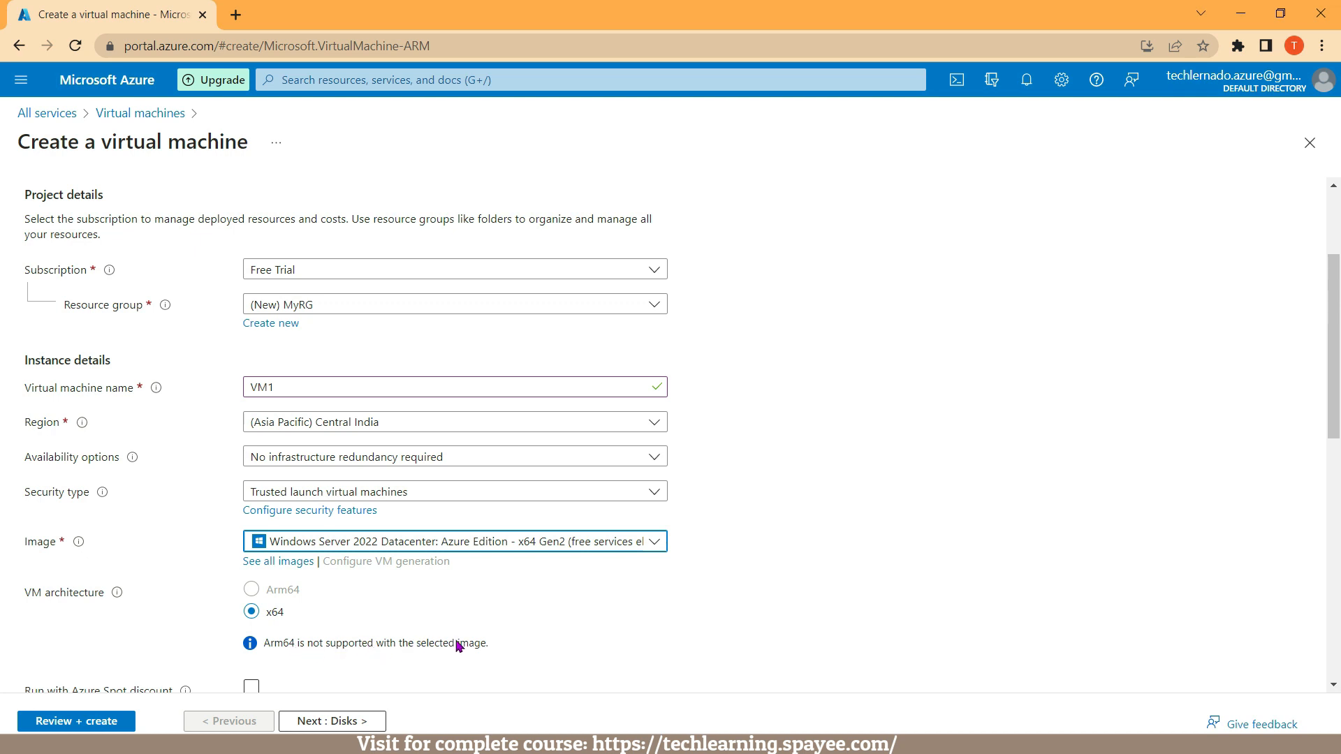
Try Ubuntu Server 20.04 LTS, then settle on Windows Server 2022 Datacenter: Azure Edition with x64
left_click(349, 544)
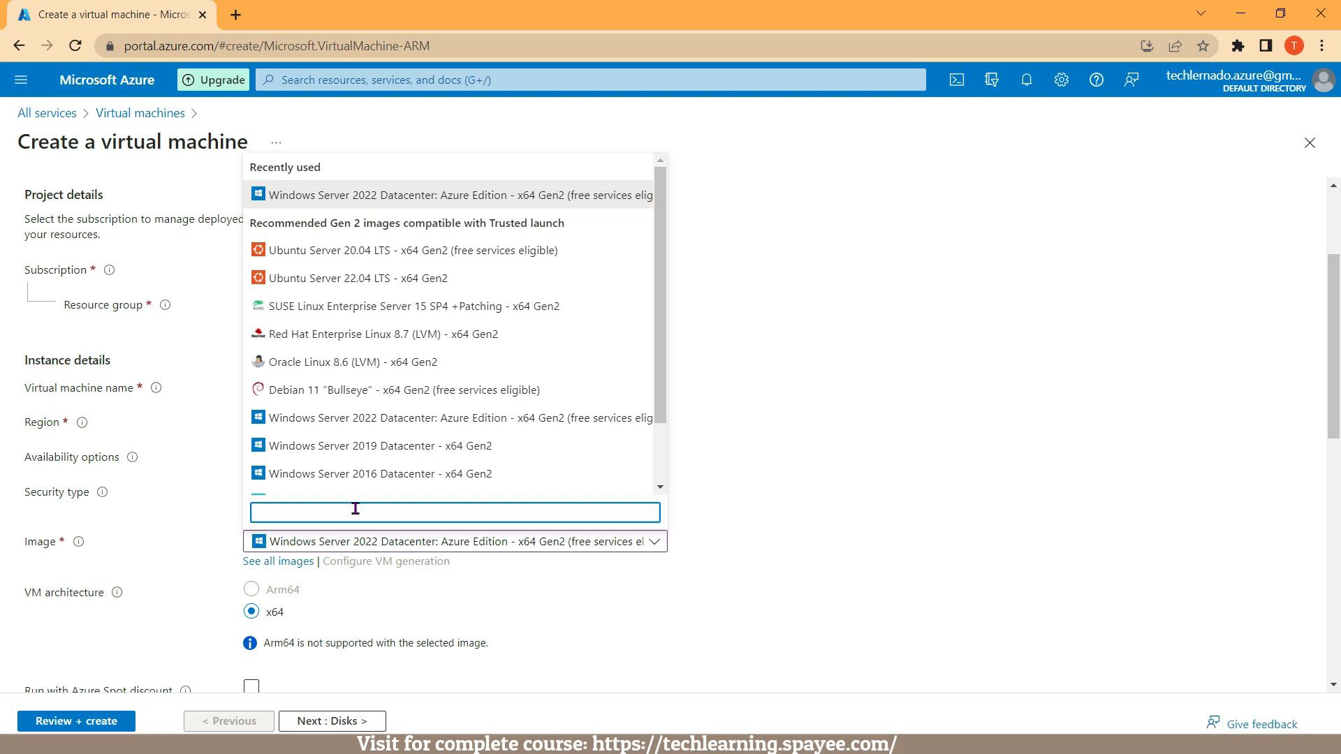
left_click(306, 257)
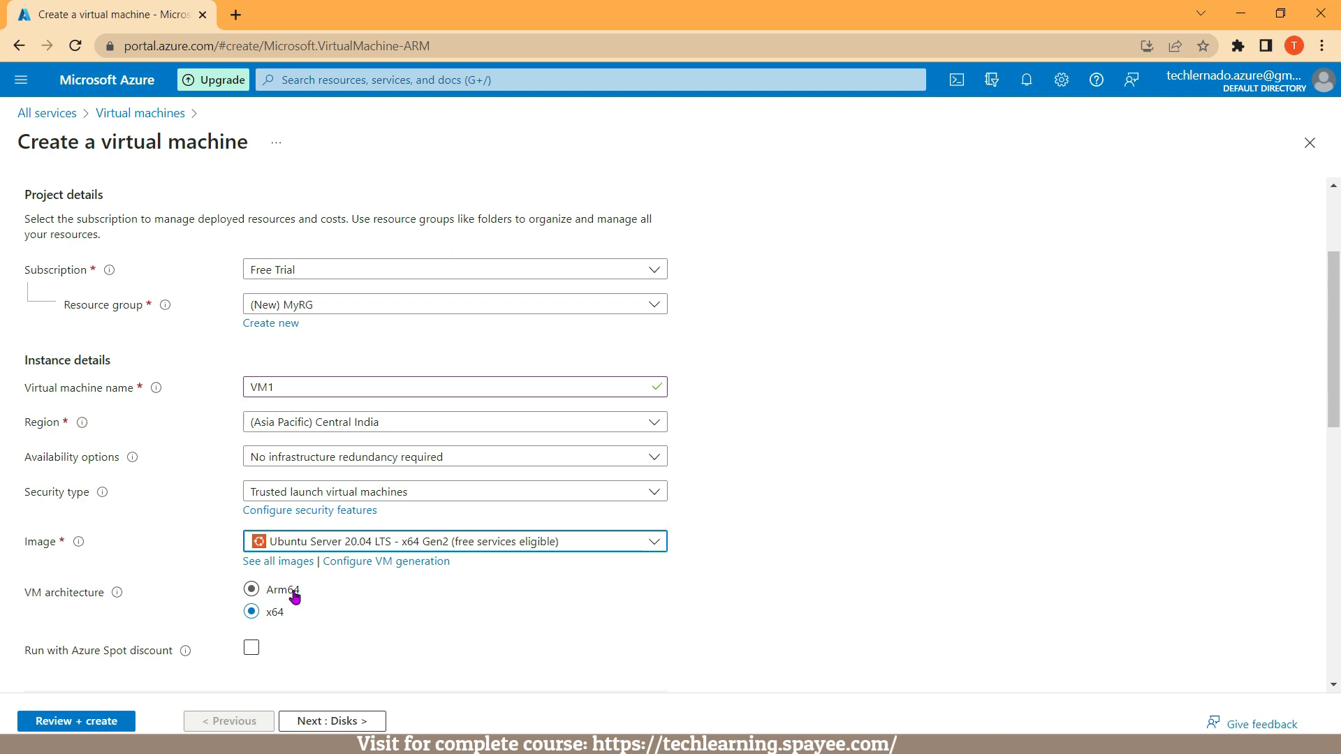
left_click(302, 546)
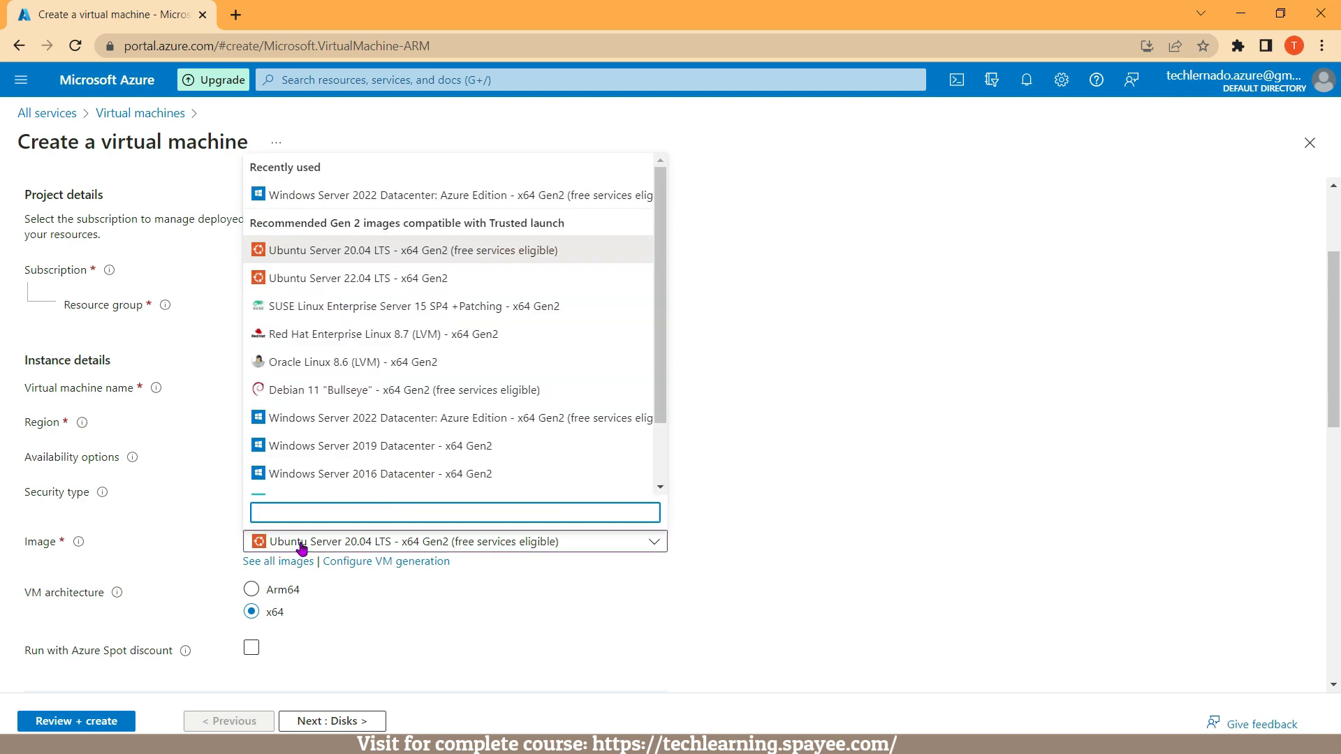
left_click(322, 419)
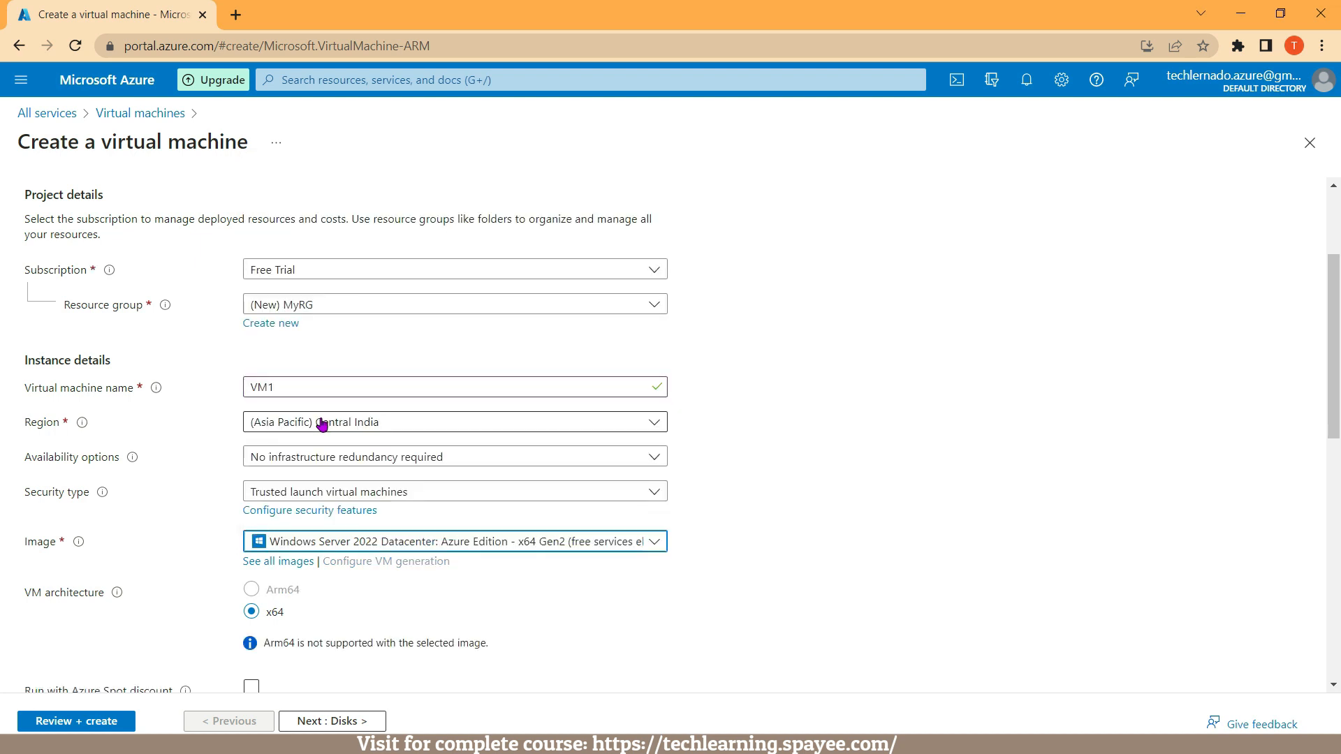
left_click(276, 615)
scroll(276, 615, "down", 1)
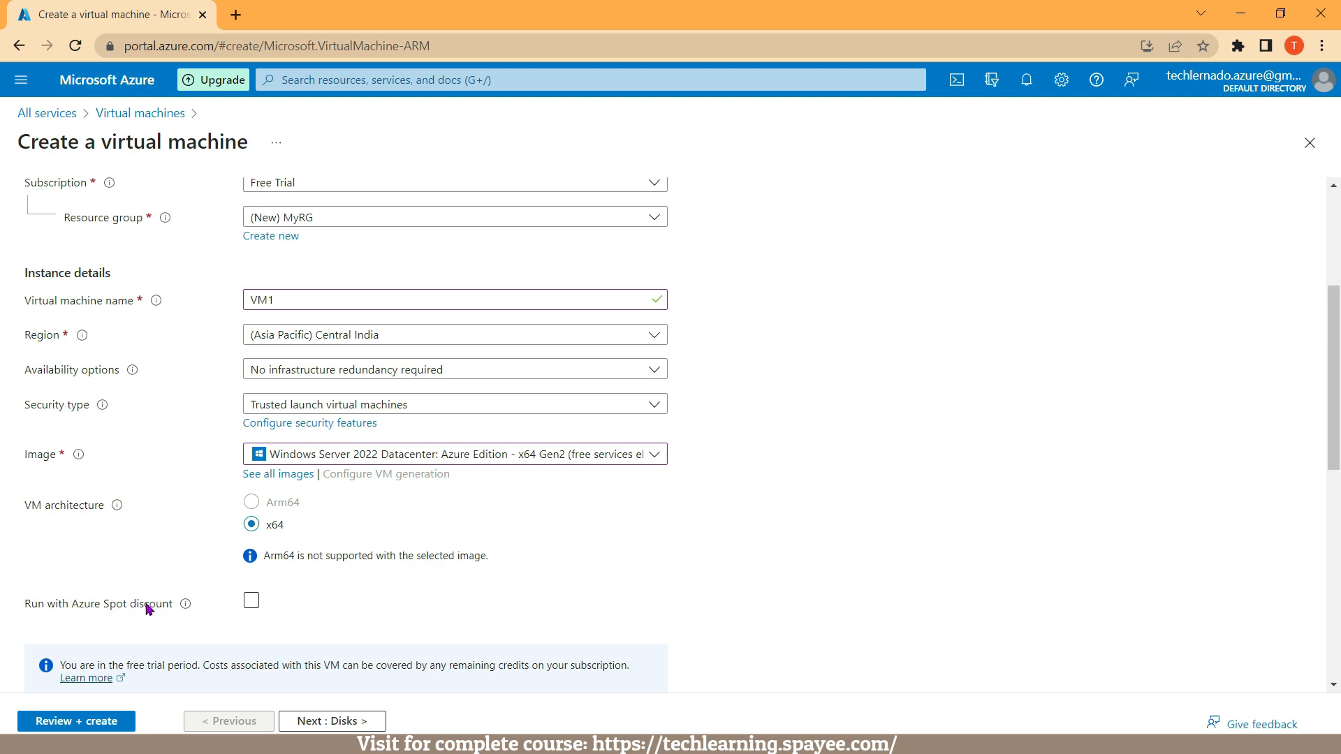
Enable 'Run with Azure Spot discount' and set the eviction type to Price or capacity
left_click(250, 606)
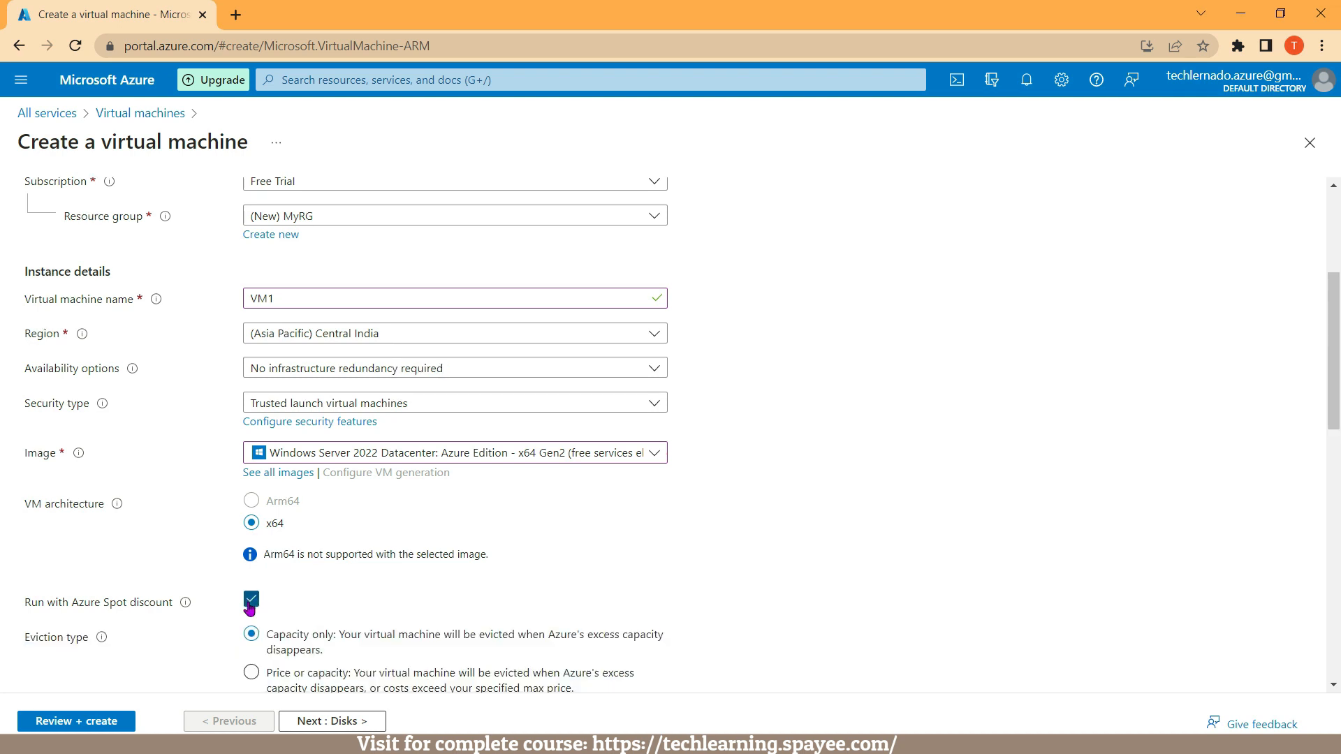
scroll(234, 608, "down", 1)
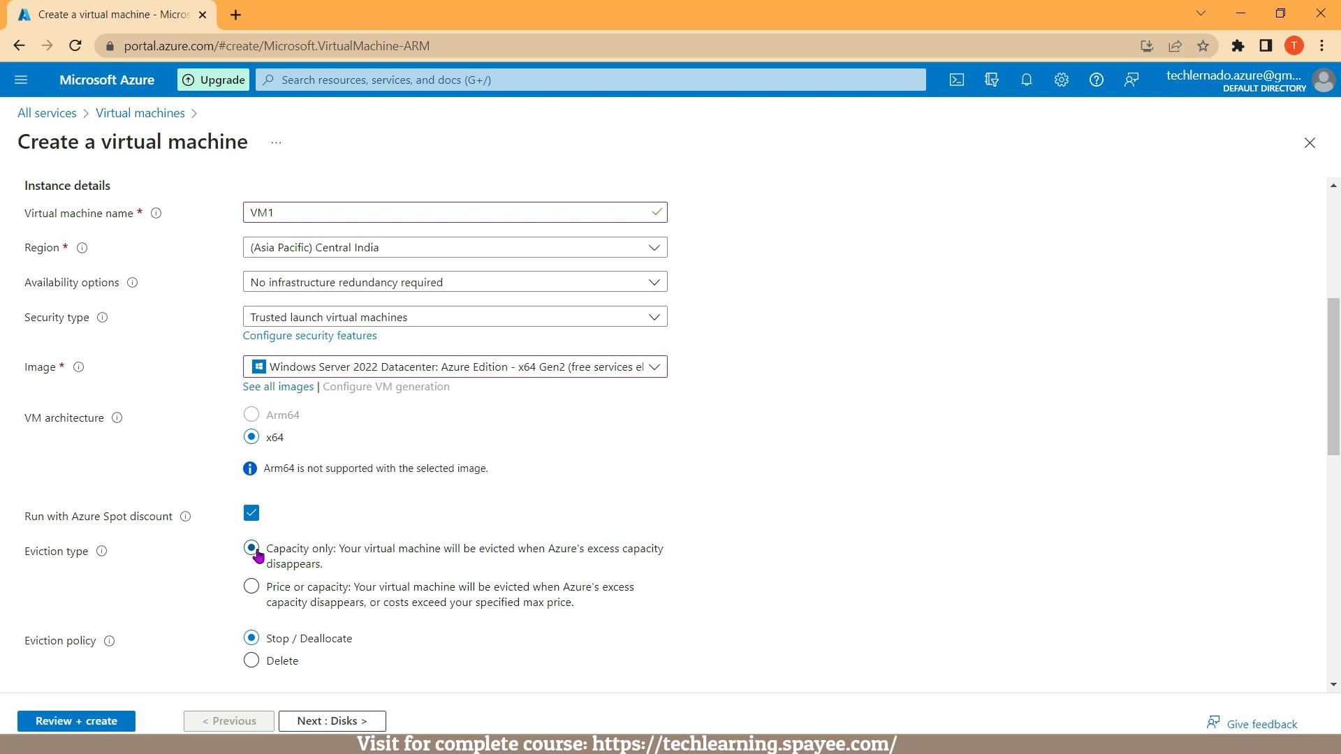
left_click(253, 587)
Choose the Delete eviction policy, then untick the Azure Spot discount
left_click(250, 660)
left_click(251, 517)
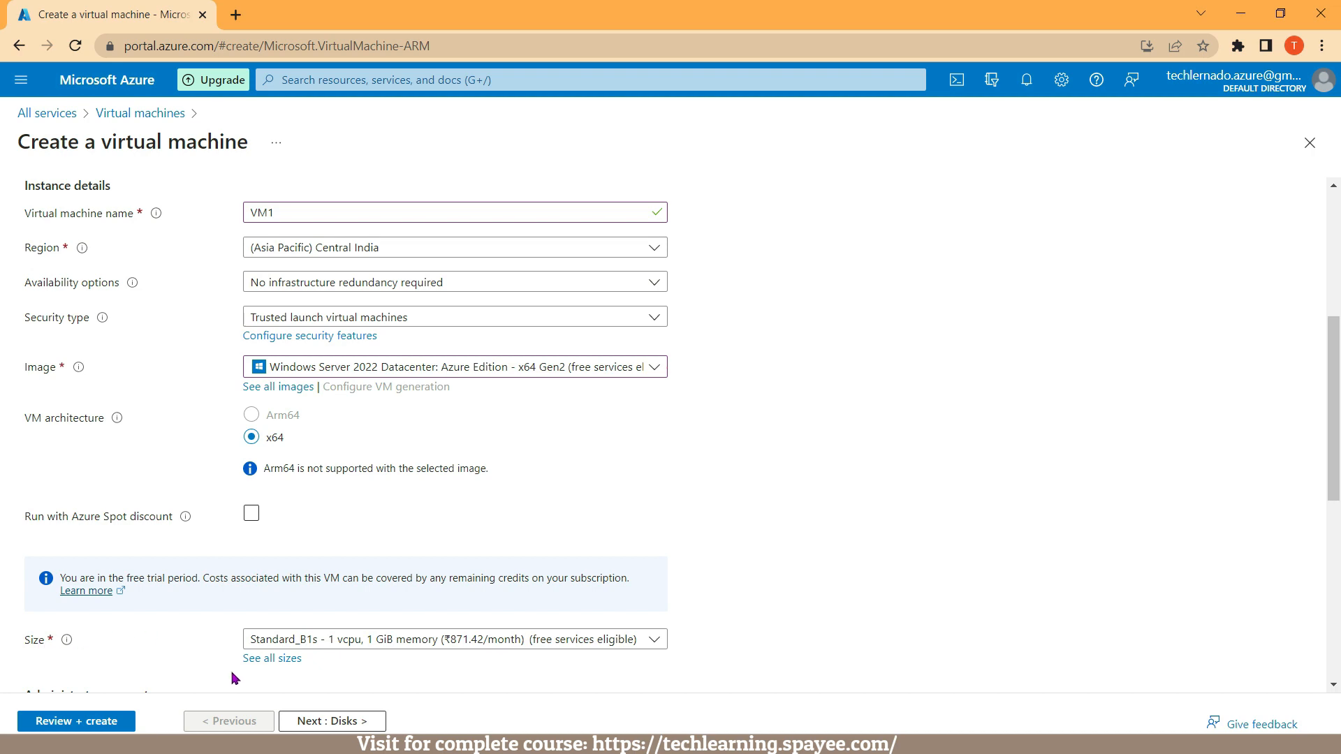
Pick Standard_D2s_v3 (2 vCPUs, 8 GiB memory) from the full list of VM sizes
left_click(263, 661)
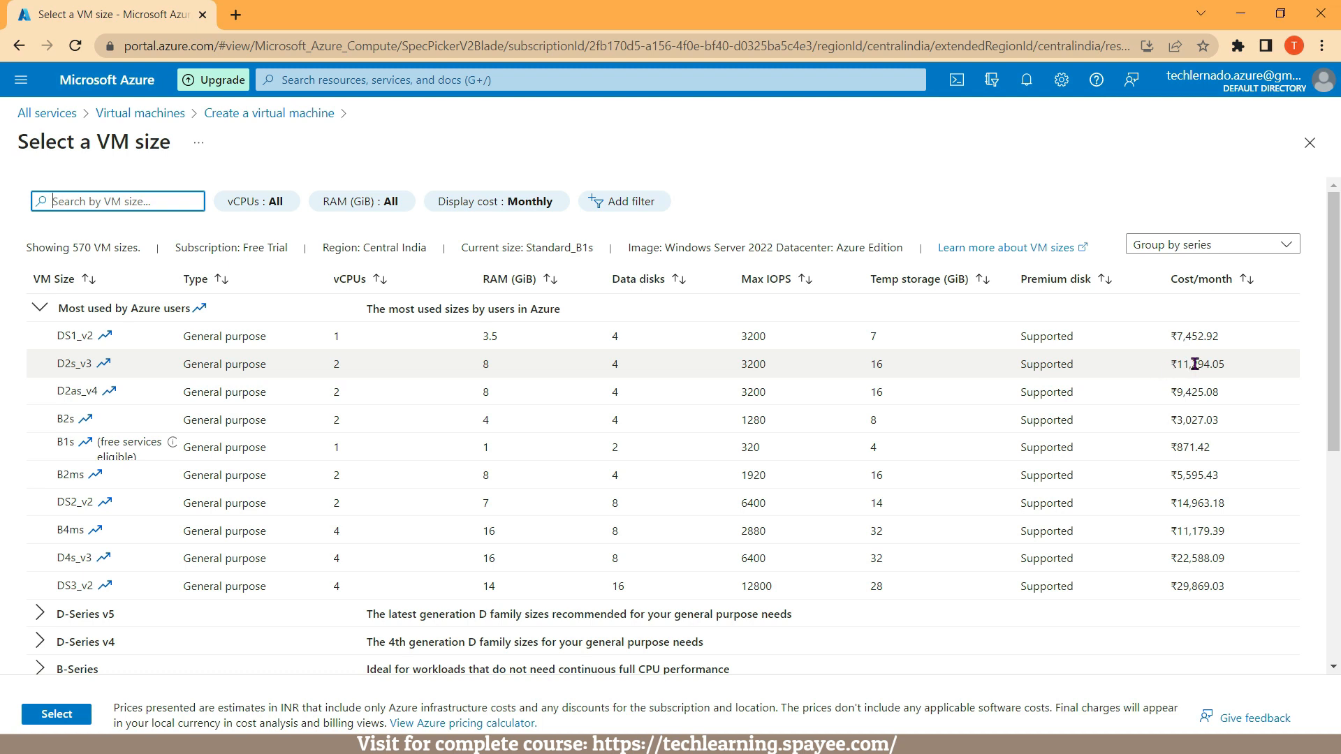
left_click(57, 363)
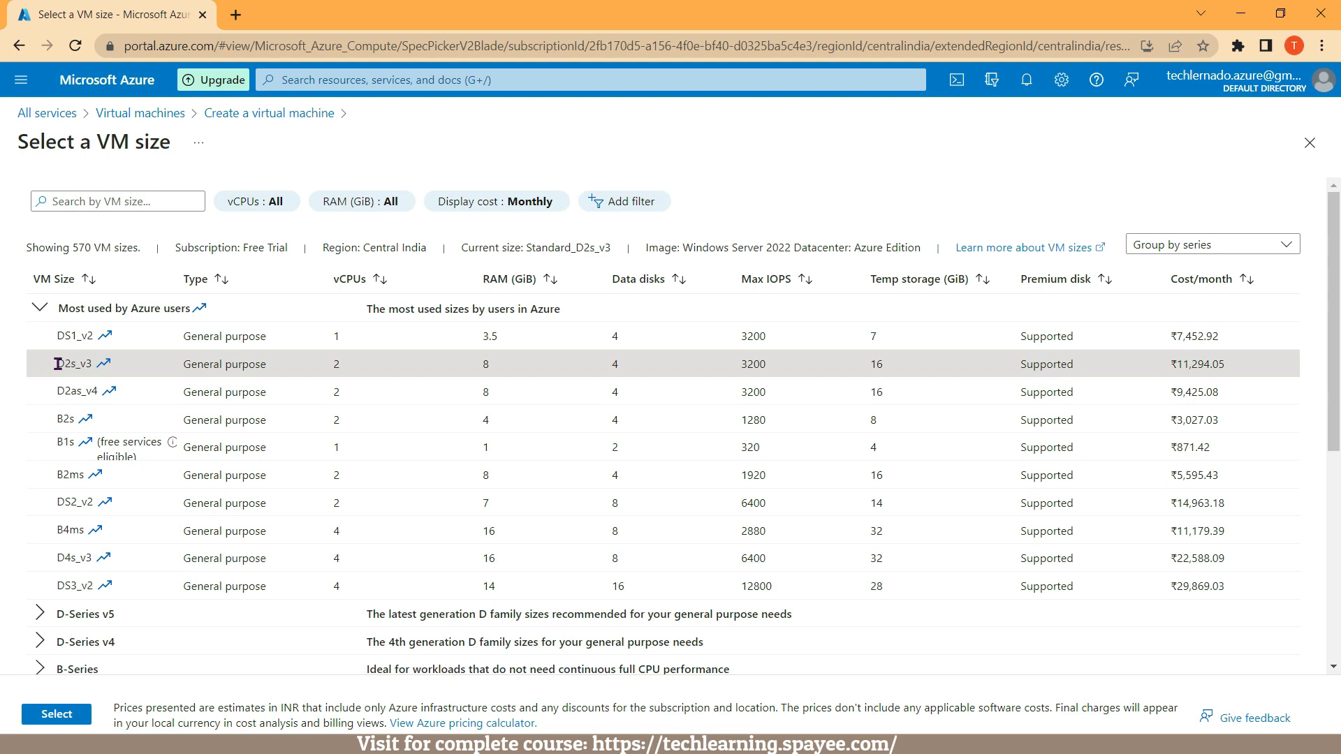
left_click(45, 715)
scroll(51, 632, "down", 1)
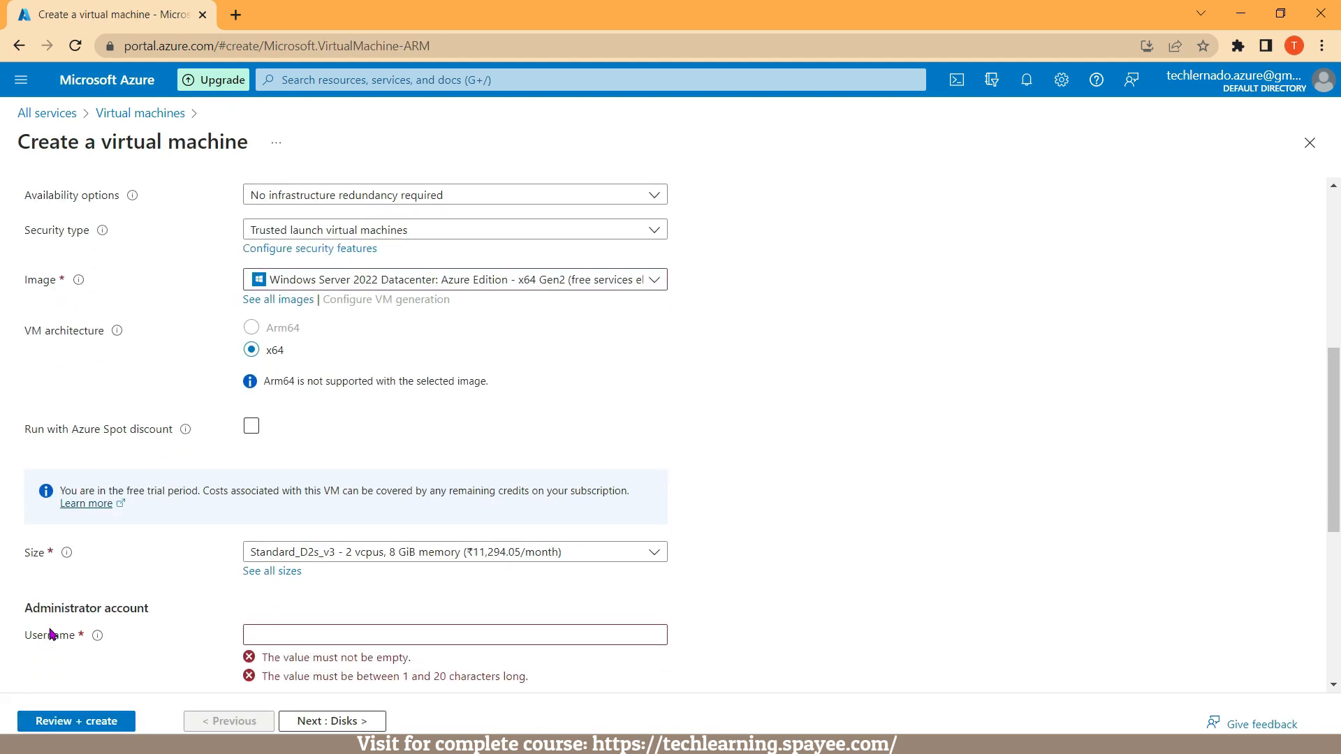
Enter the administrator username and password, then paste the password into Confirm password
scroll(123, 607, "down", 1)
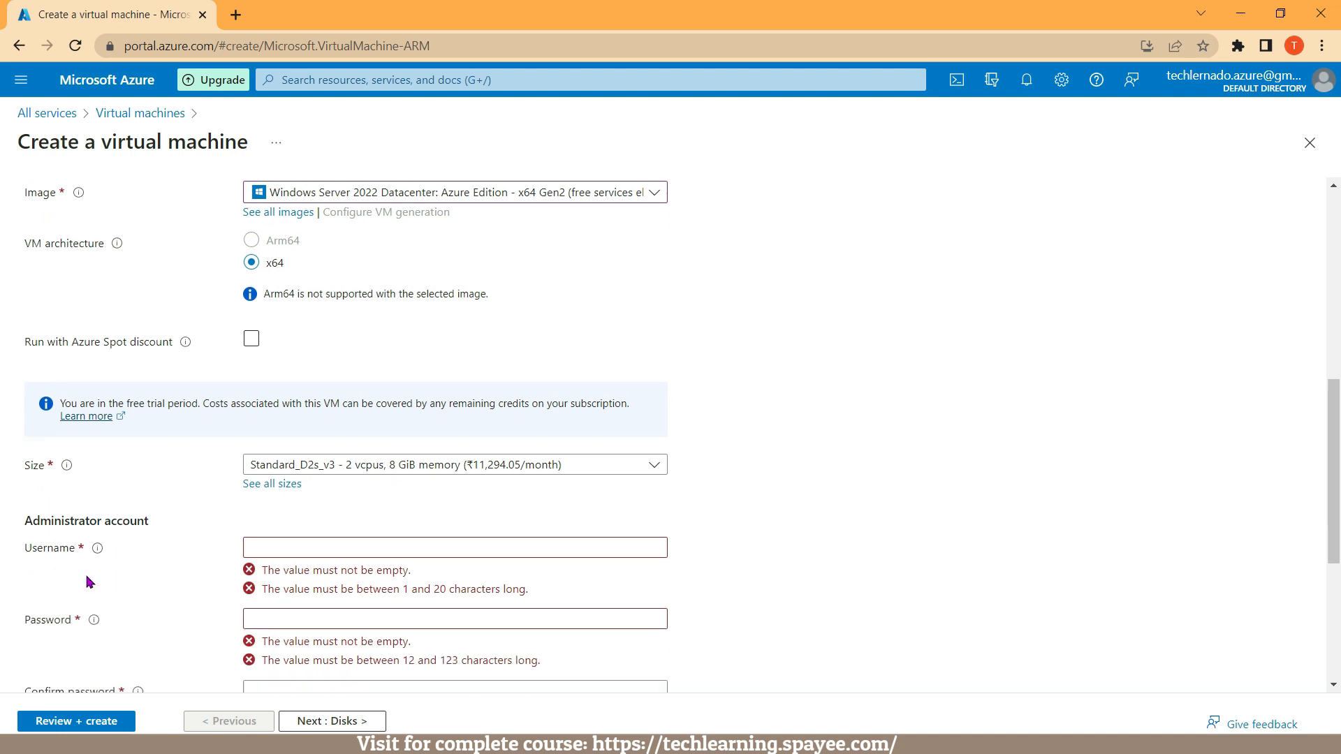
left_click(253, 549)
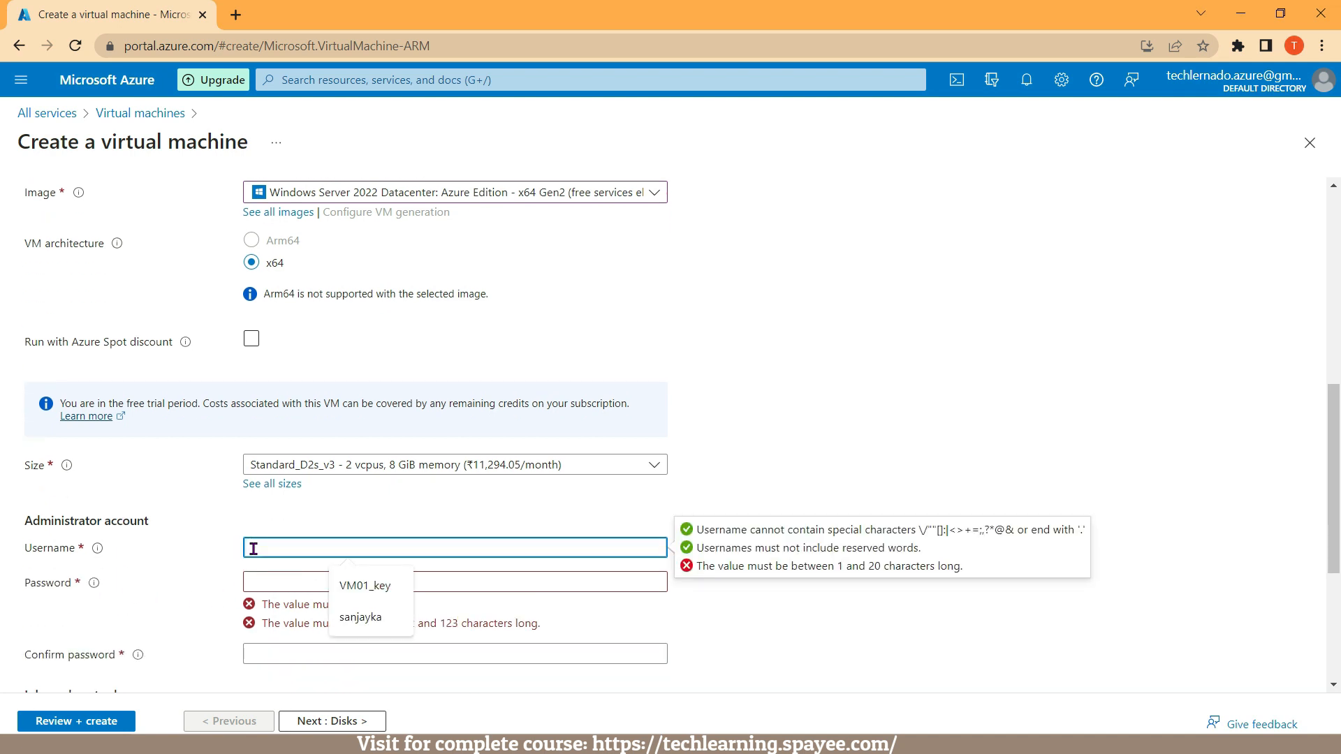
type("sanjayka")
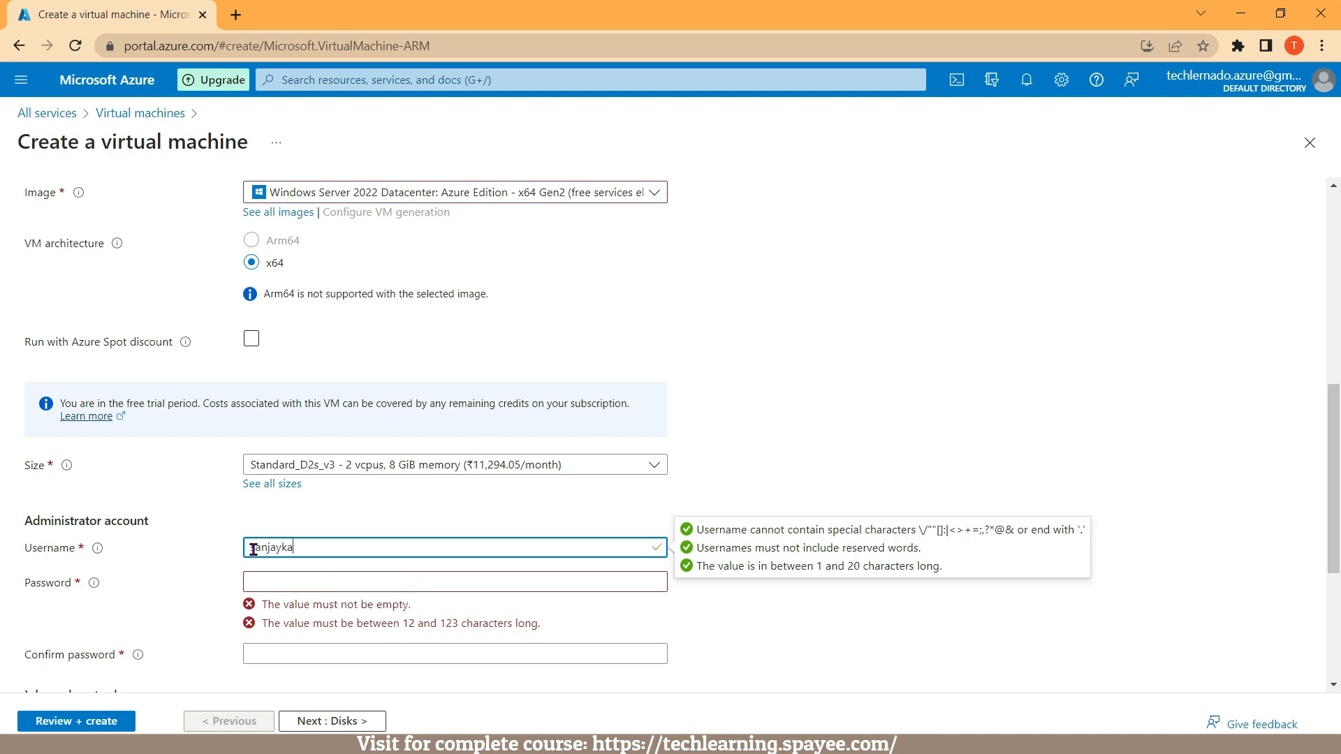
left_click(248, 582)
type("•••••••••••")
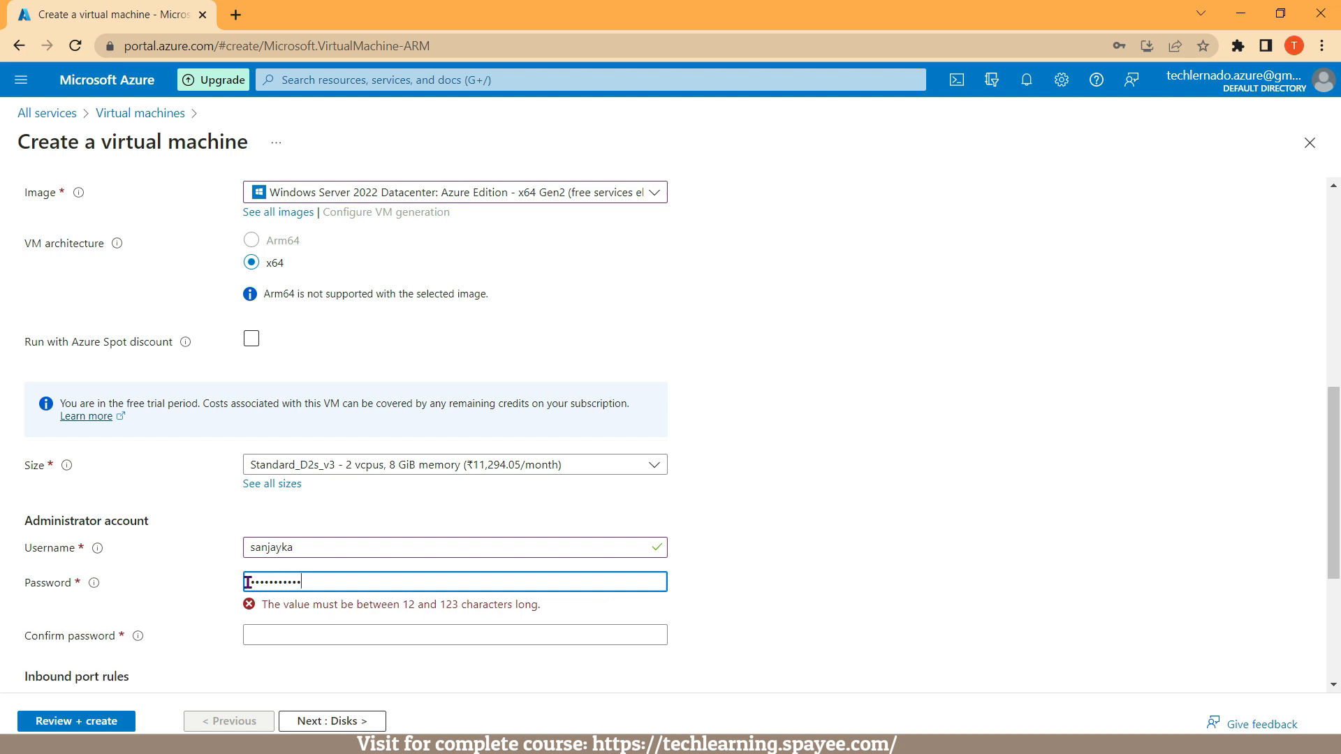
type("•")
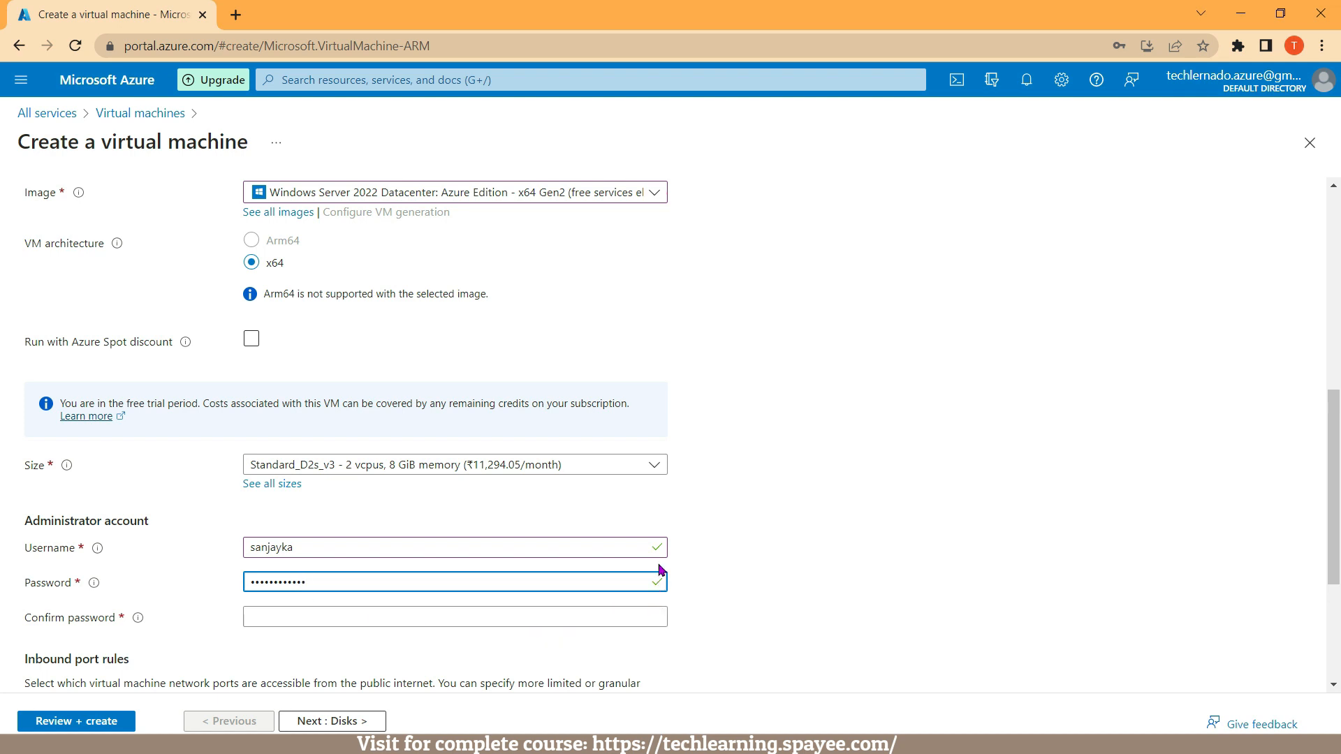
left_click(259, 619)
key("ctrl+v")
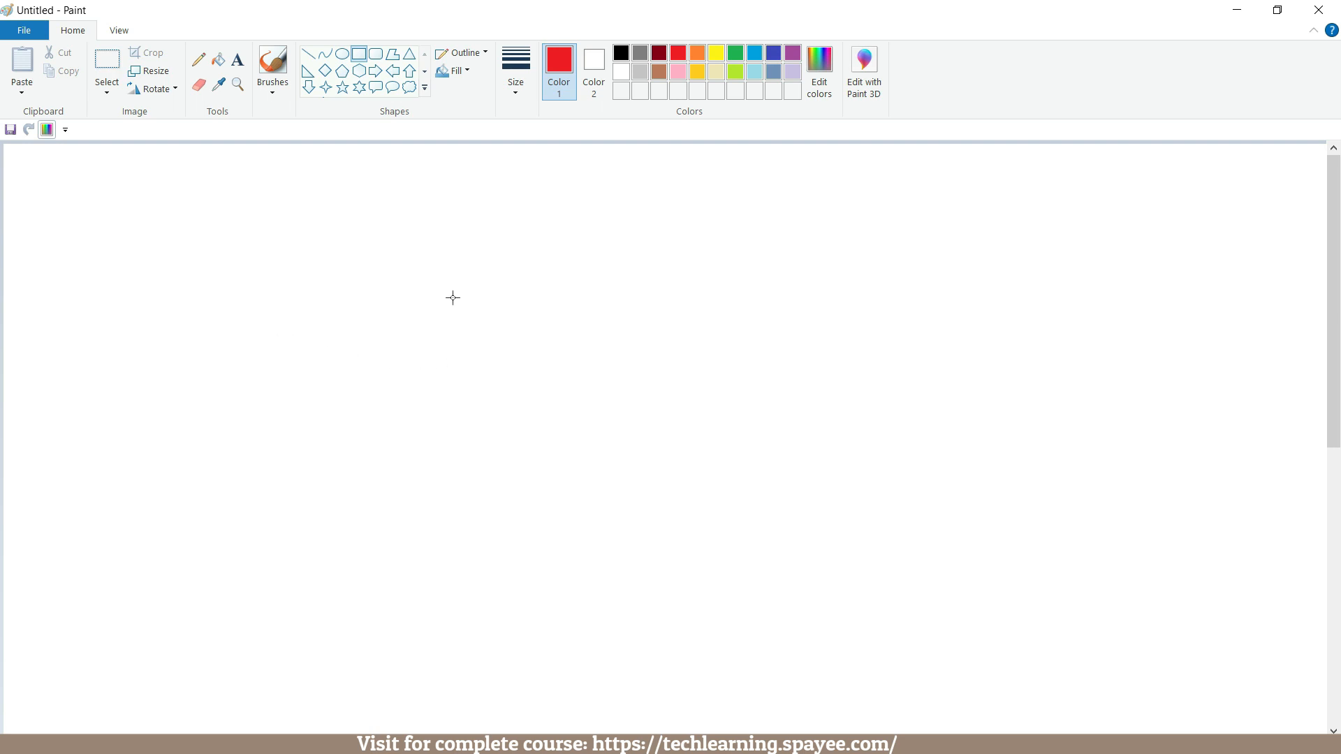
Draw a red rectangle for the VM and label it 'VM1'
left_click_drag(503, 288, 814, 535)
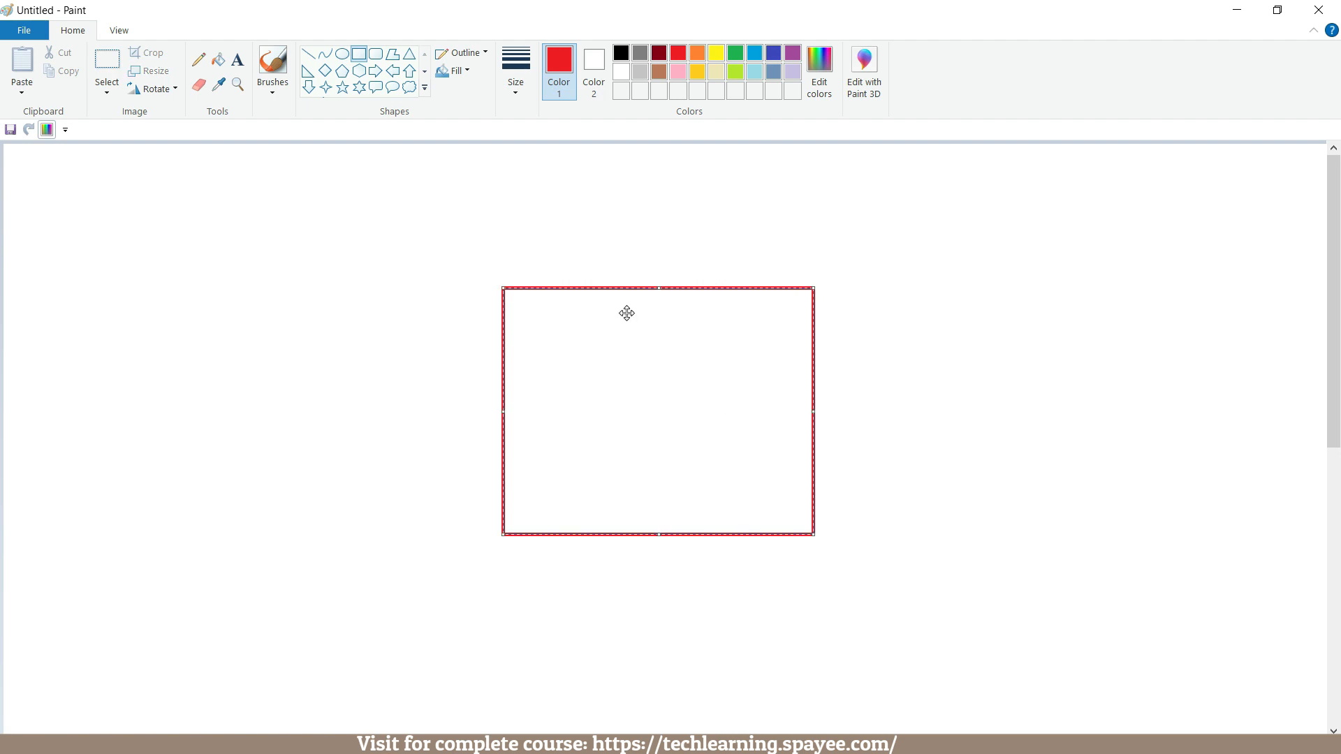
left_click(238, 63)
left_click(501, 276)
type("VM1")
left_click(529, 286)
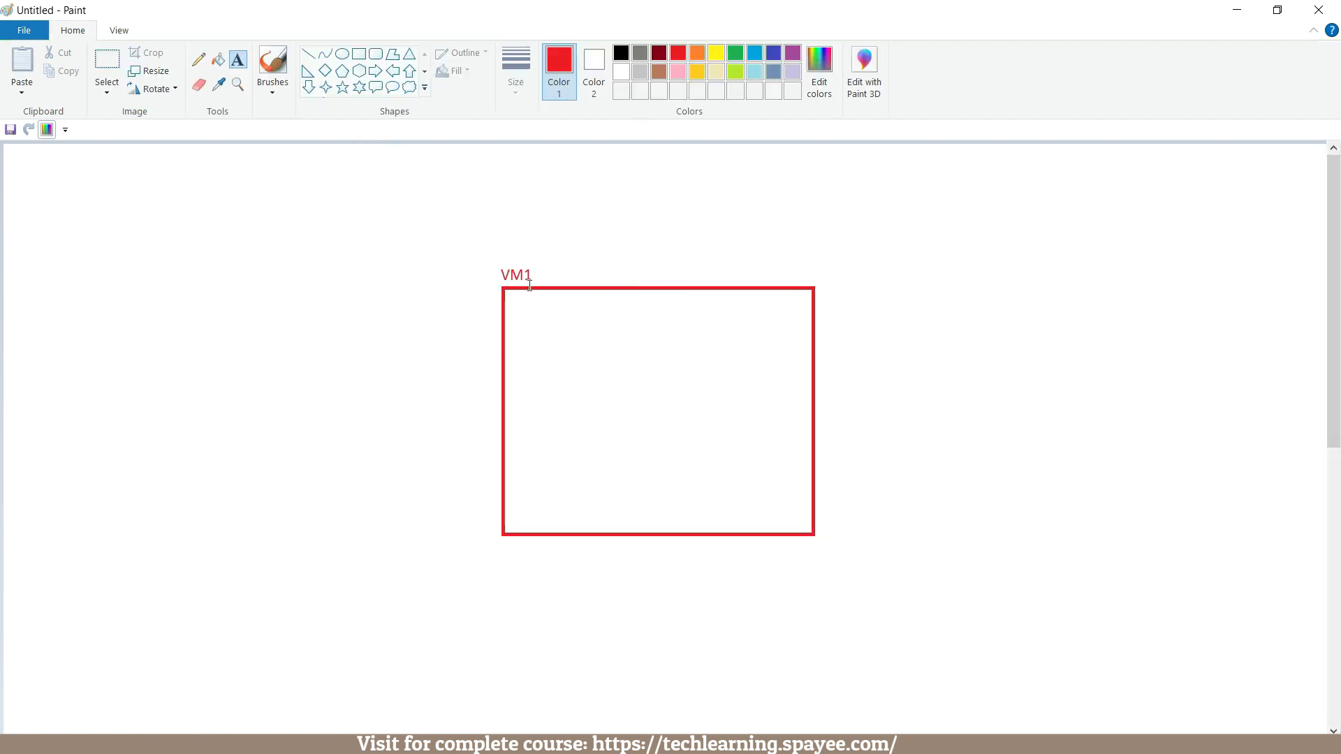
Add the label 'Size: Standard D2s_V3 ( 2 vCPU, * GB RAM)' below the box, fixing the typo
left_click(510, 546)
type("Size: S")
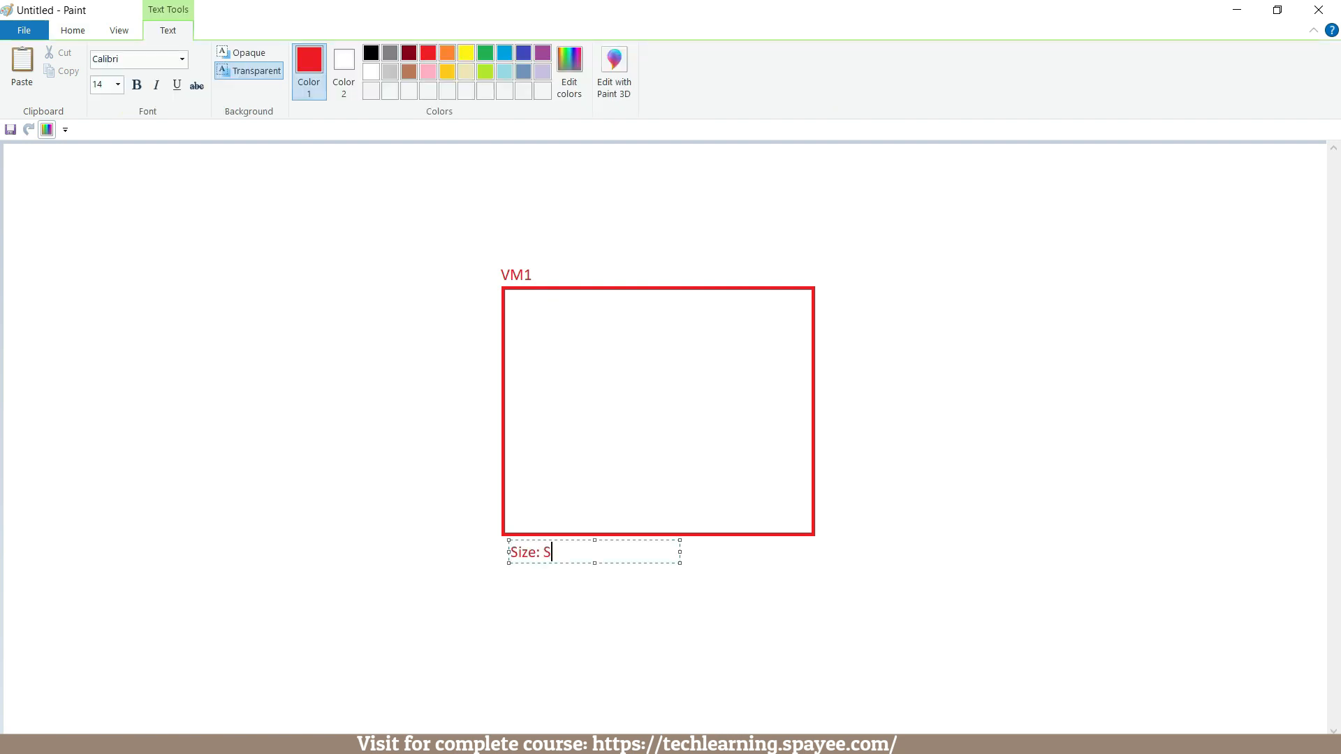
type("tandard V2s_V3")
left_click_drag(606, 552, 615, 552)
type("D")
left_click(613, 596)
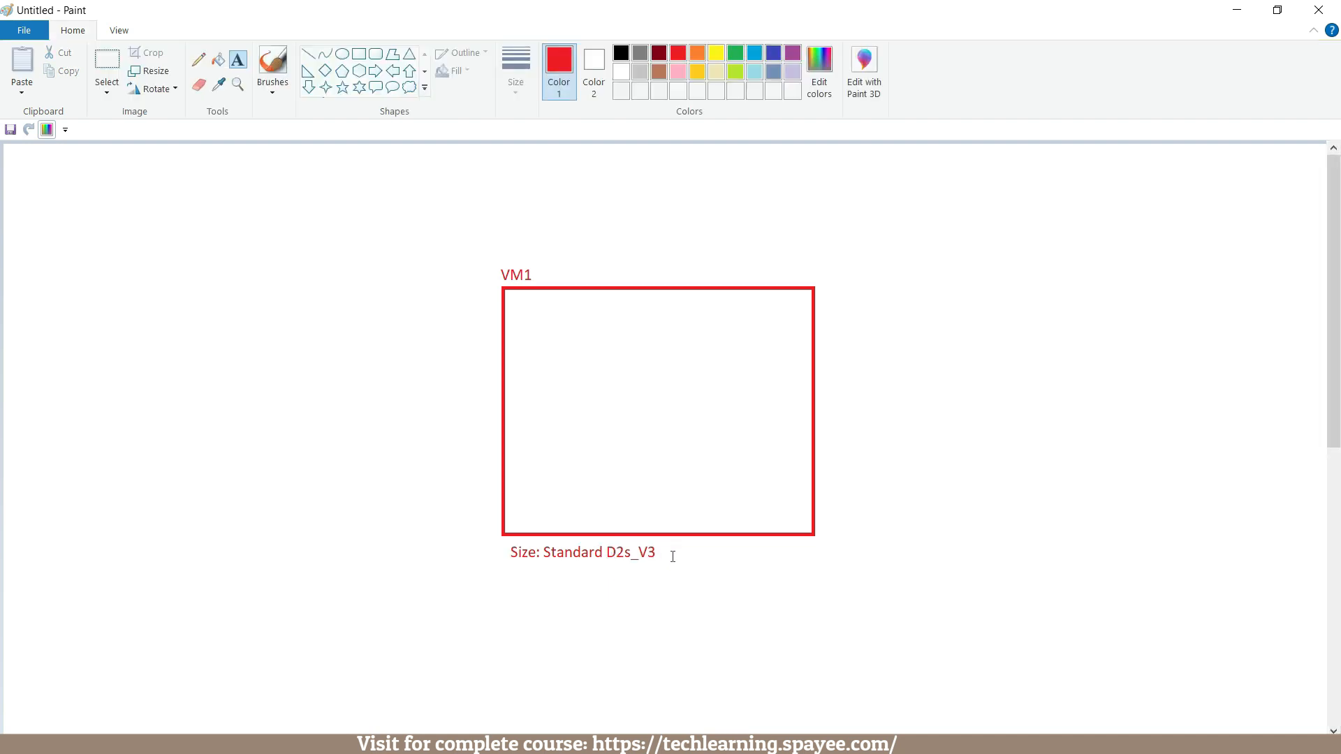
left_click(660, 553)
type("( 2 v")
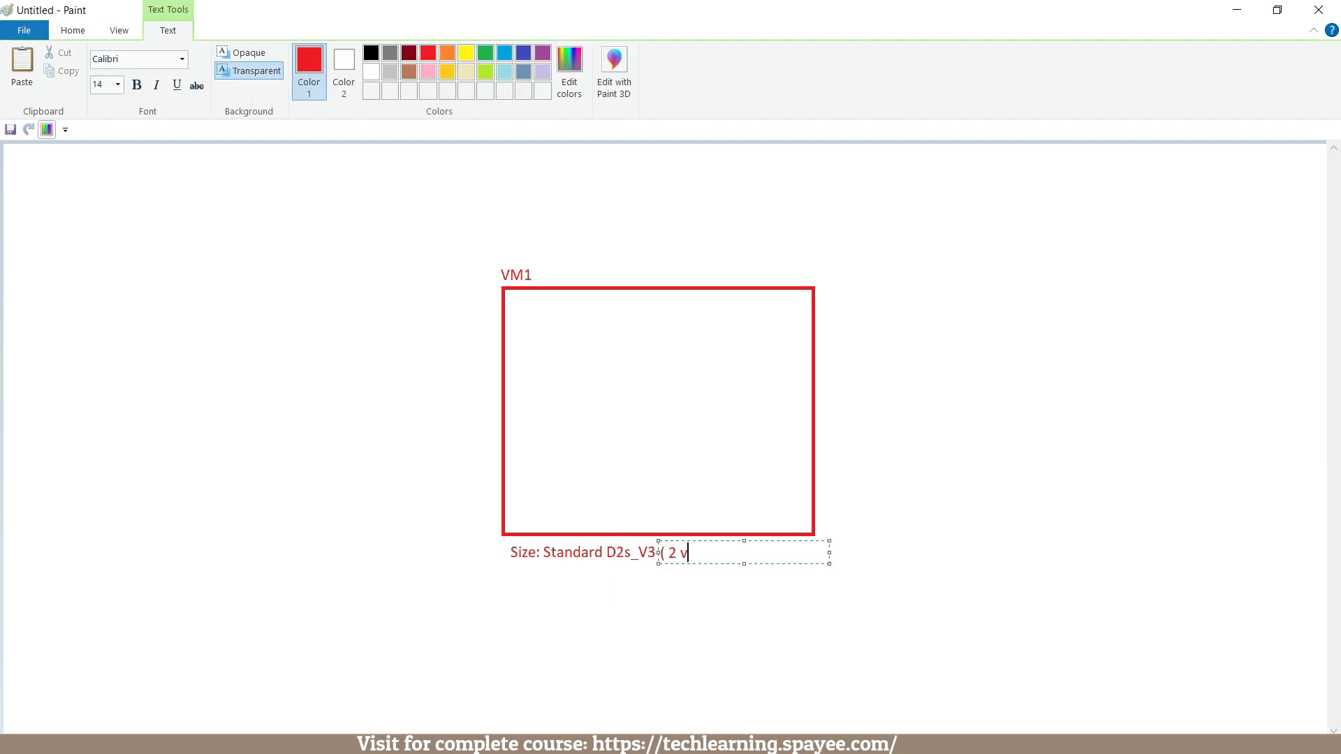
type("CPU, * ")
type("GB RAM)")
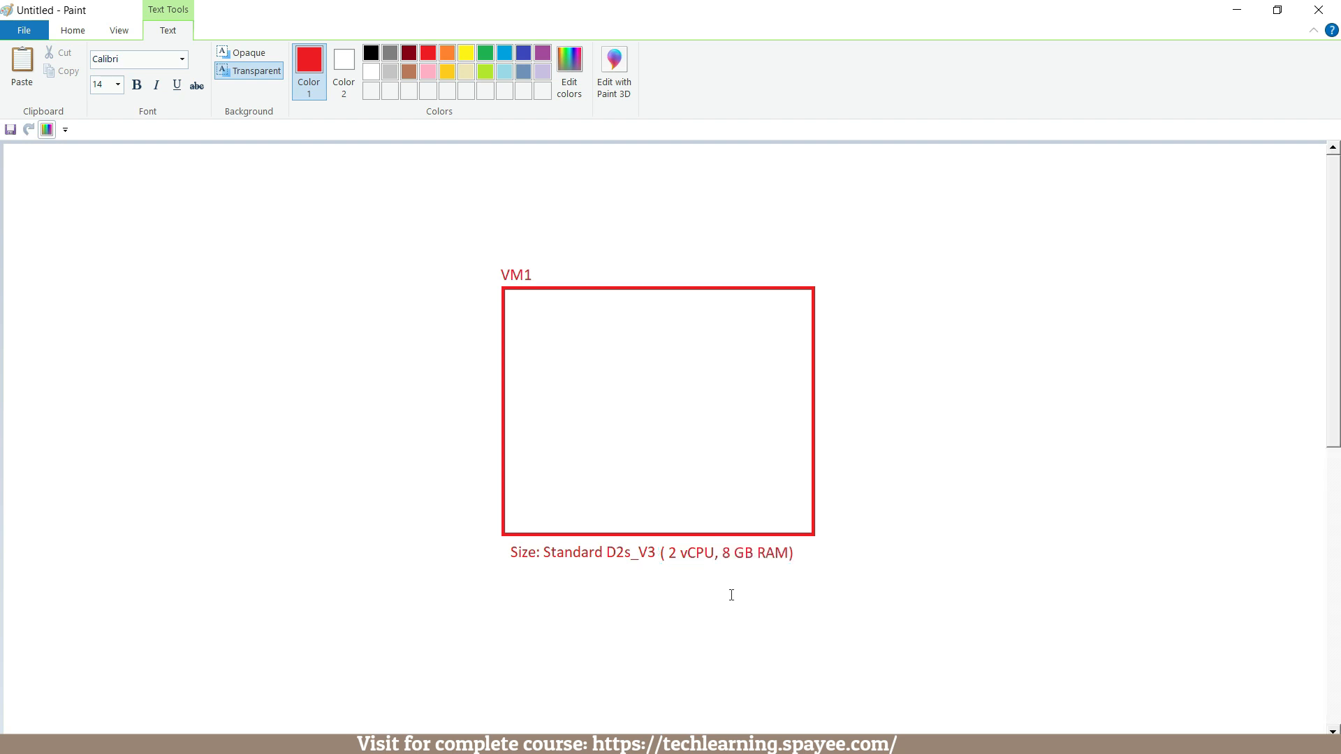
left_click(626, 573)
Add 'Windows Server 2022 Datacenter' inside the box and '(x64)' beside VM1
left_click(521, 521)
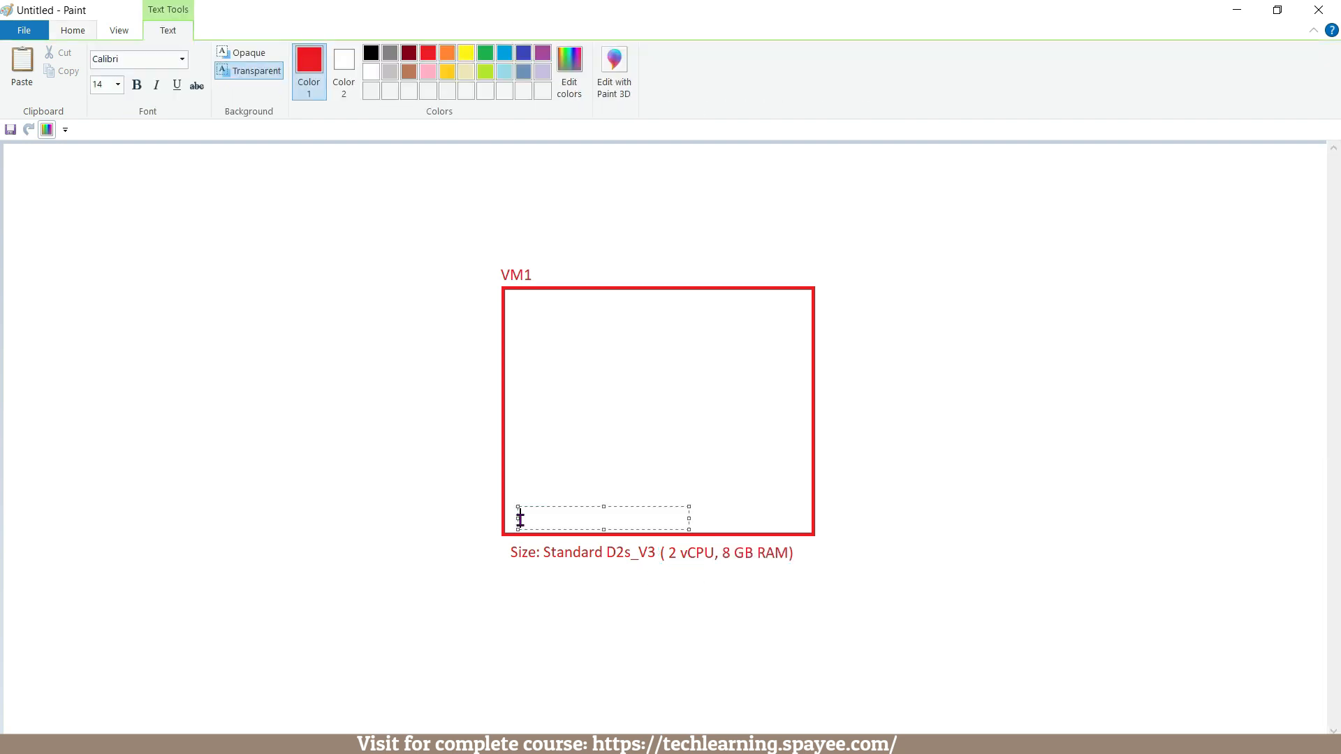
type("Windows Server 2022 Datacenter")
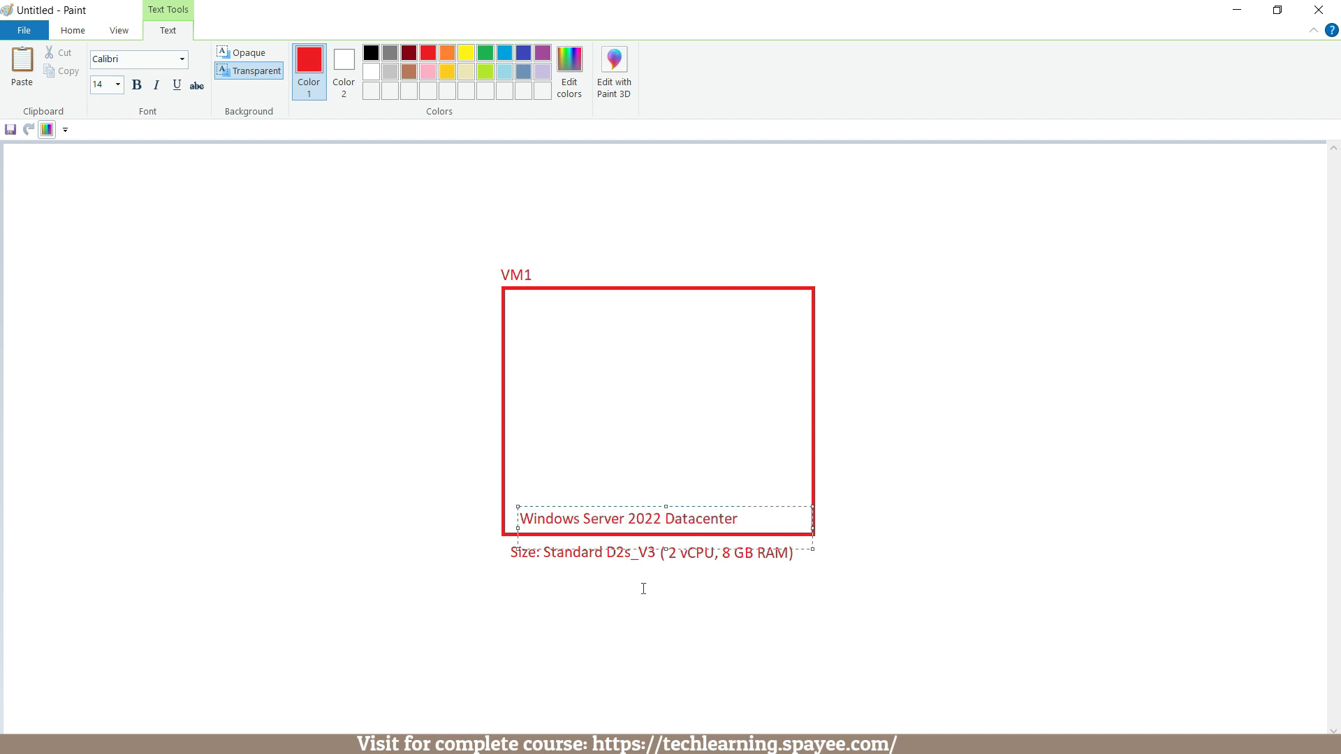
left_click(584, 379)
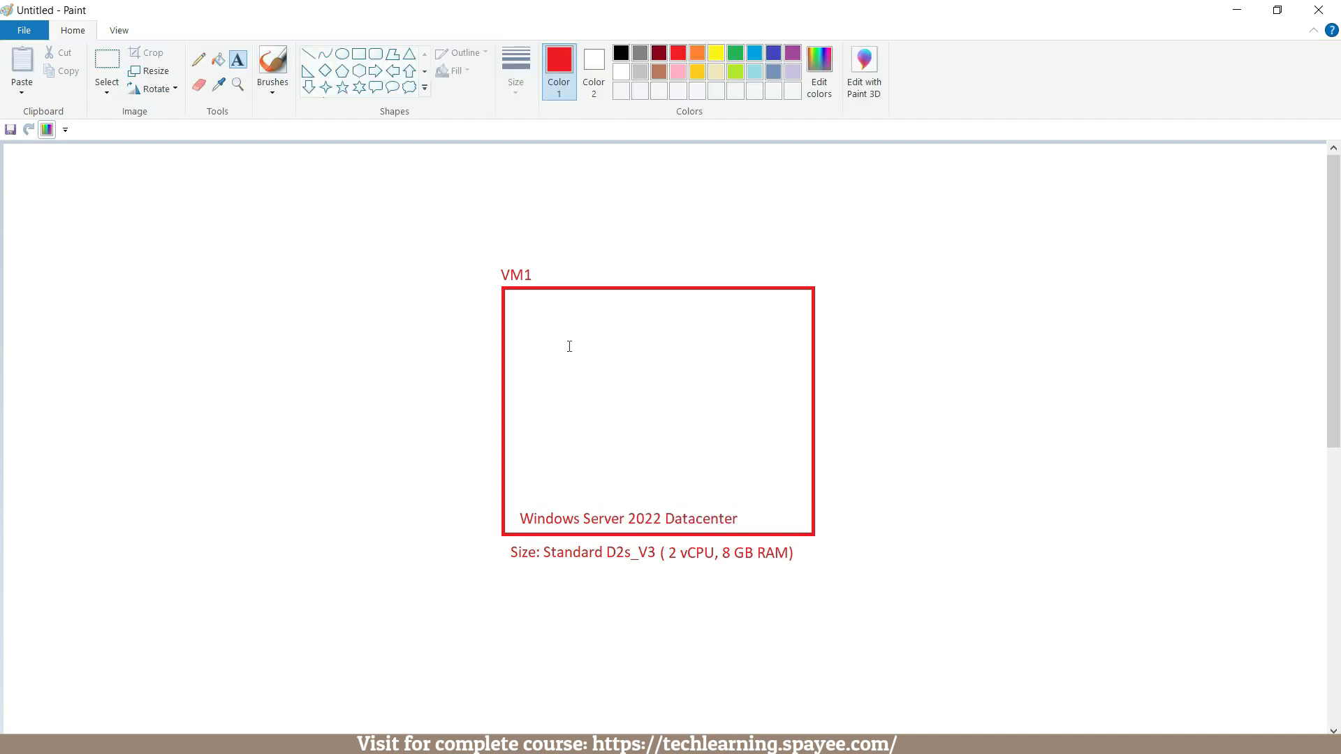
left_click(539, 269)
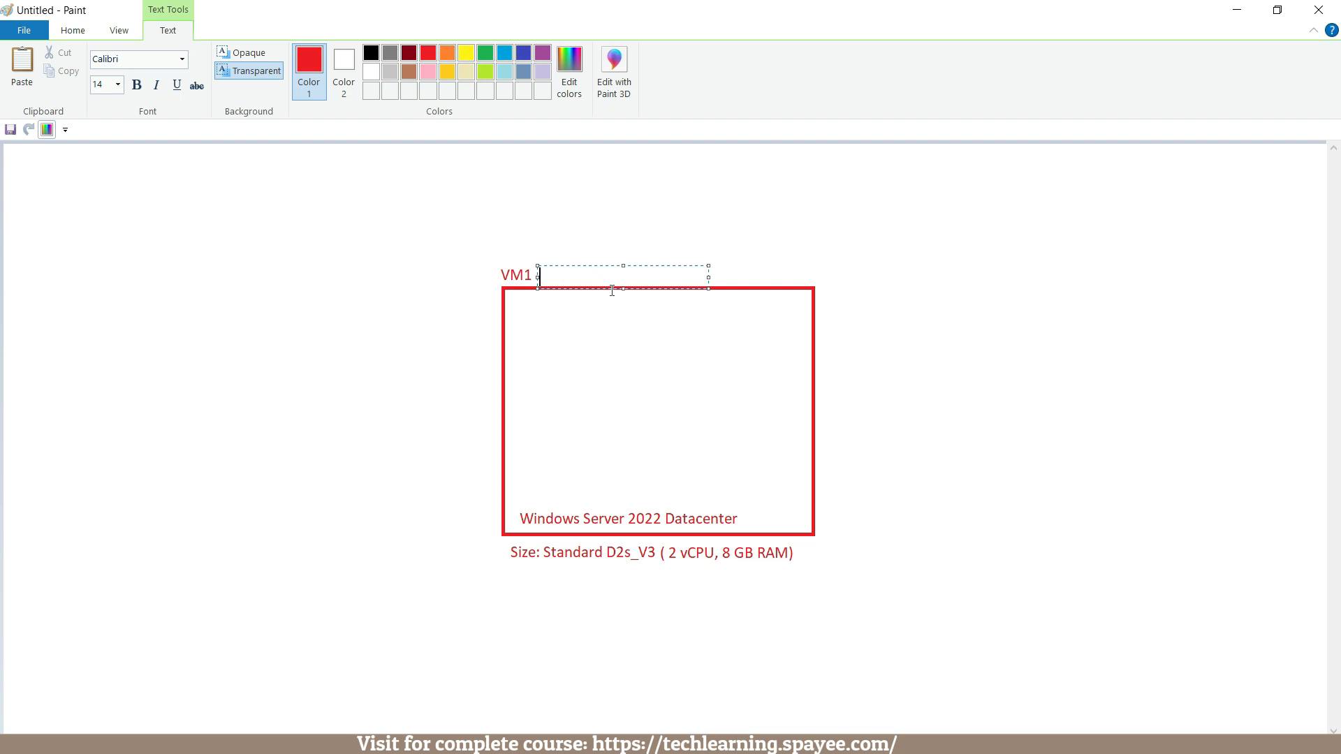
type("(x64)")
left_click(614, 391)
Write the login details inside the box: 'User Name' with the admin username, and 'Password'
left_click(554, 370)
type("User Name : sanjayka")
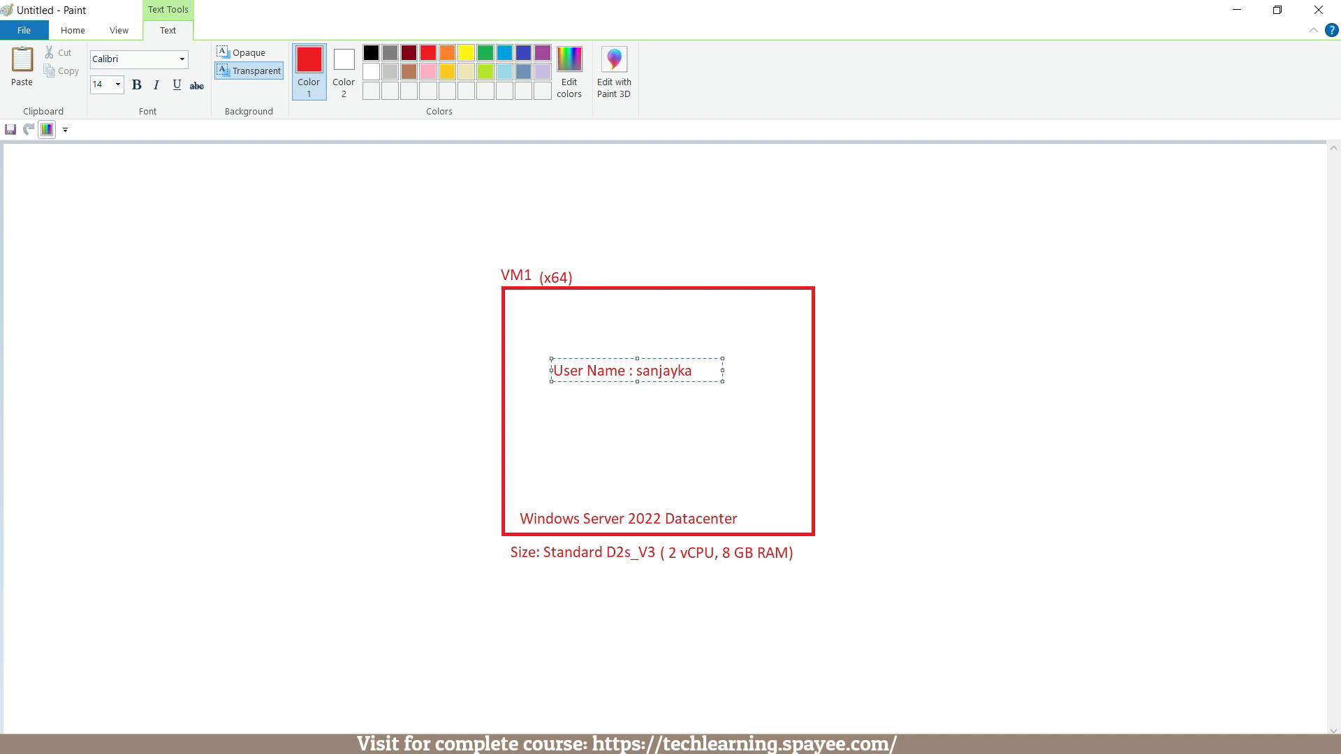
key("Return")
type("Password")
left_click(596, 420)
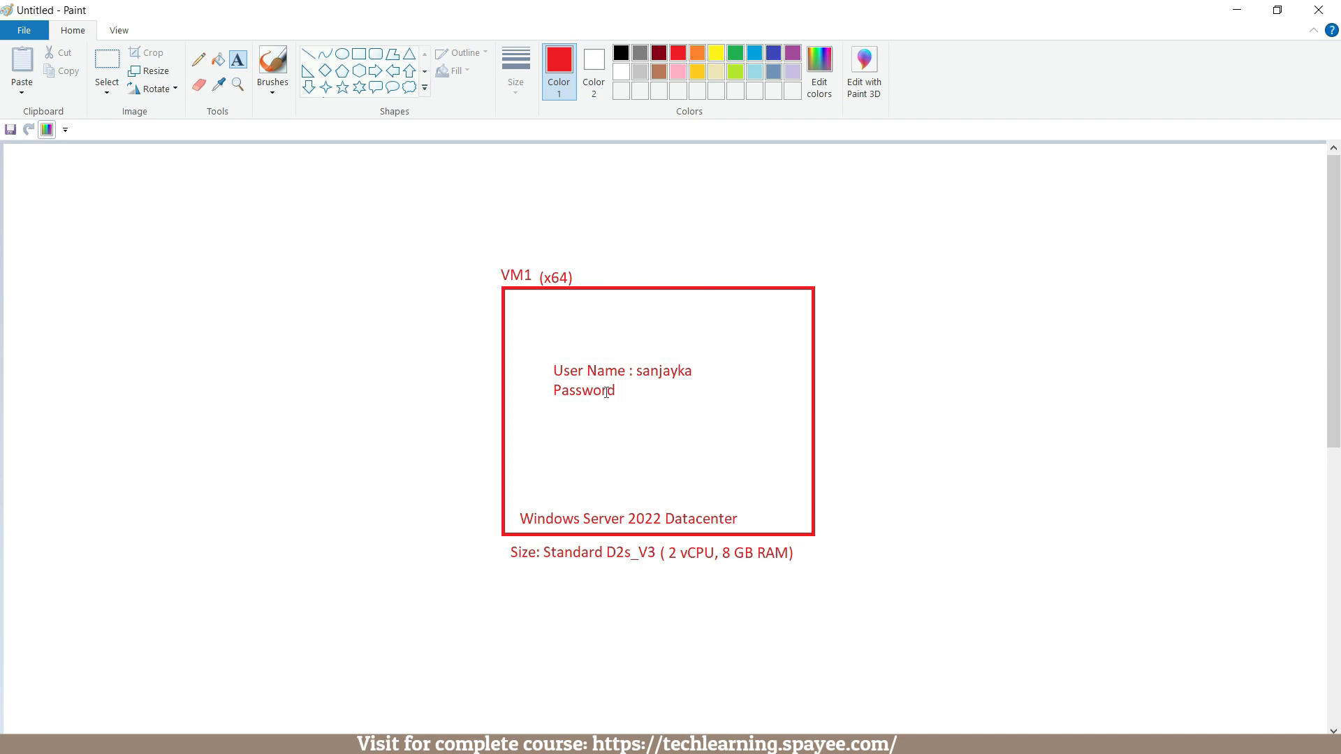
Draw a small green rectangle to the right of the red box
left_click(358, 54)
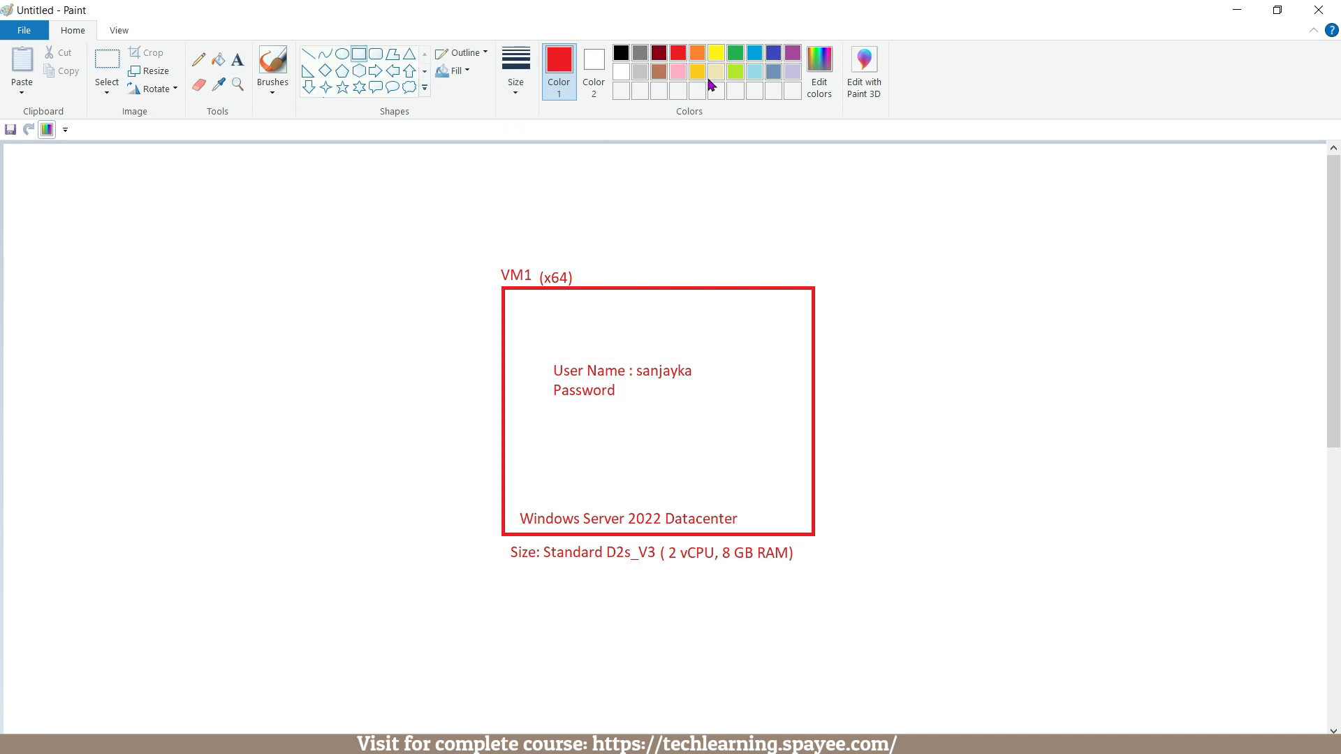
left_click(735, 54)
left_click_drag(819, 371, 840, 406)
left_click(840, 467)
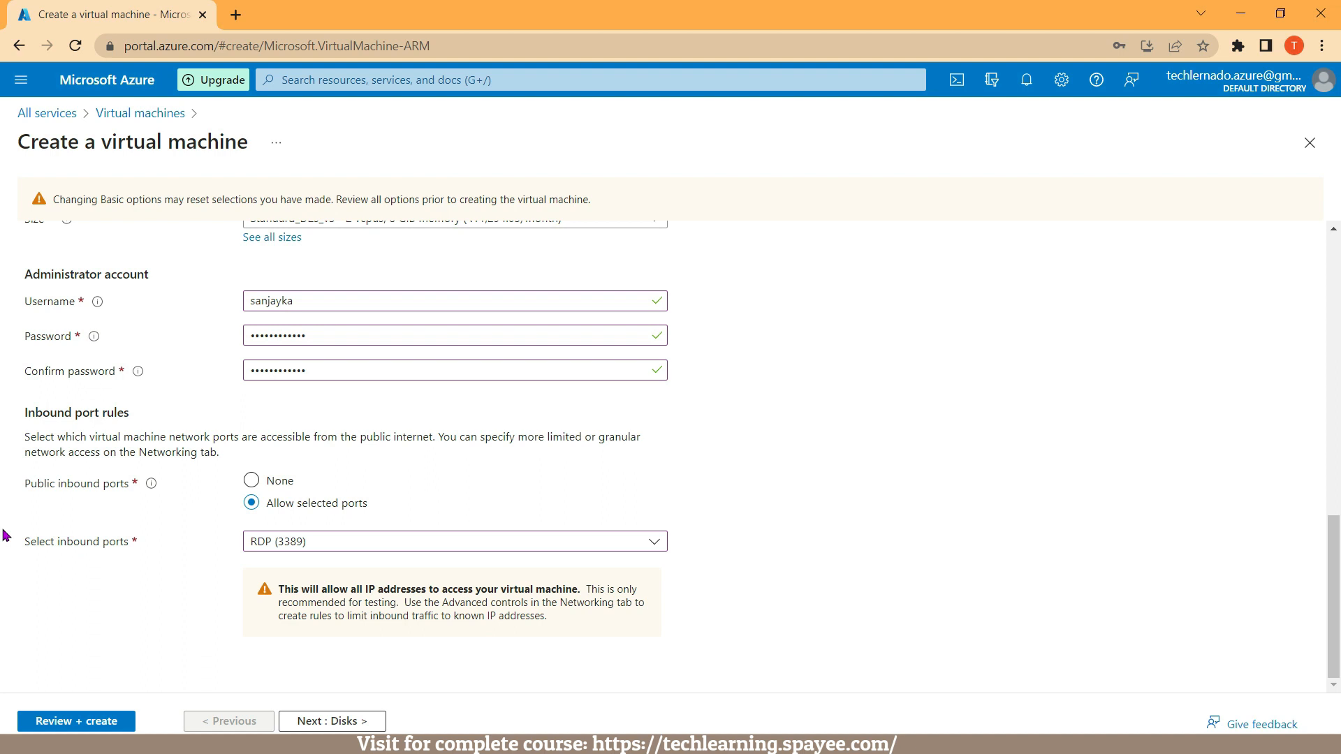
Confirm the inbound ports allow only RDP (3389), then continue to the Disks tab
left_click_drag(25, 413, 128, 413)
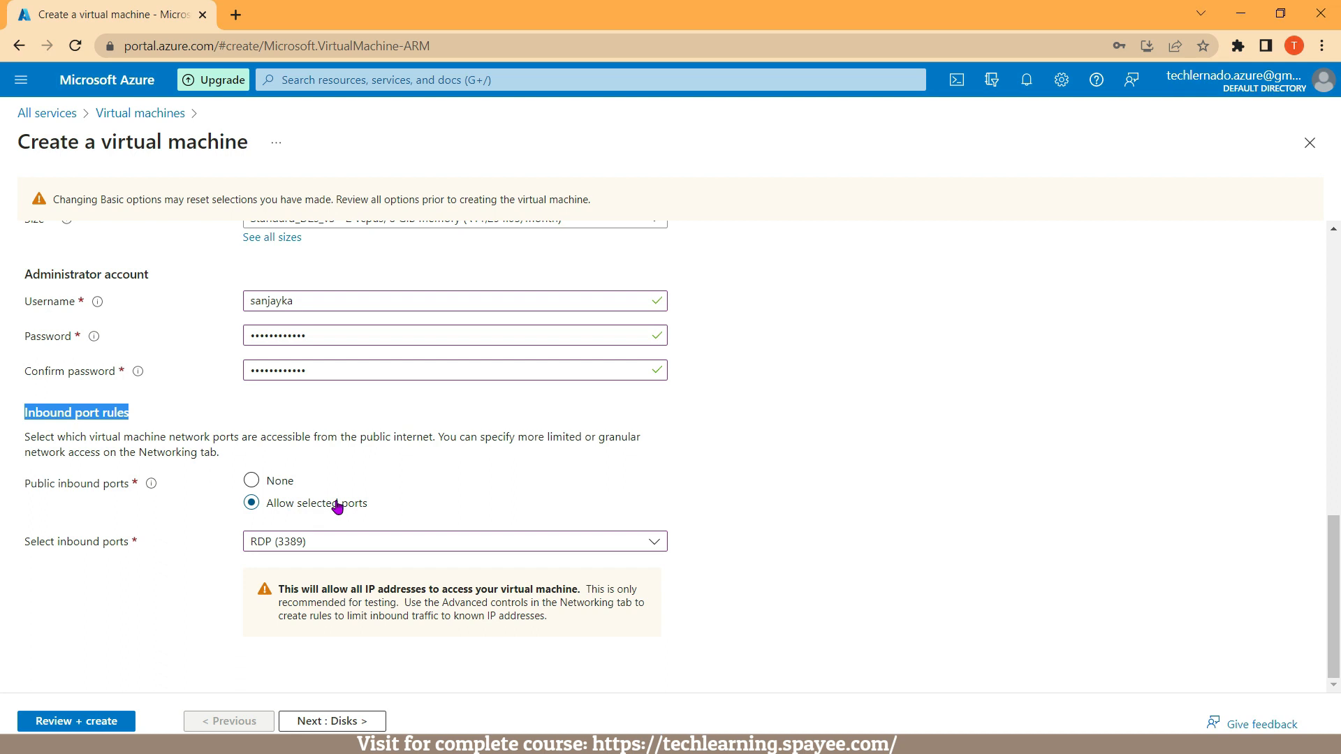
left_click(280, 550)
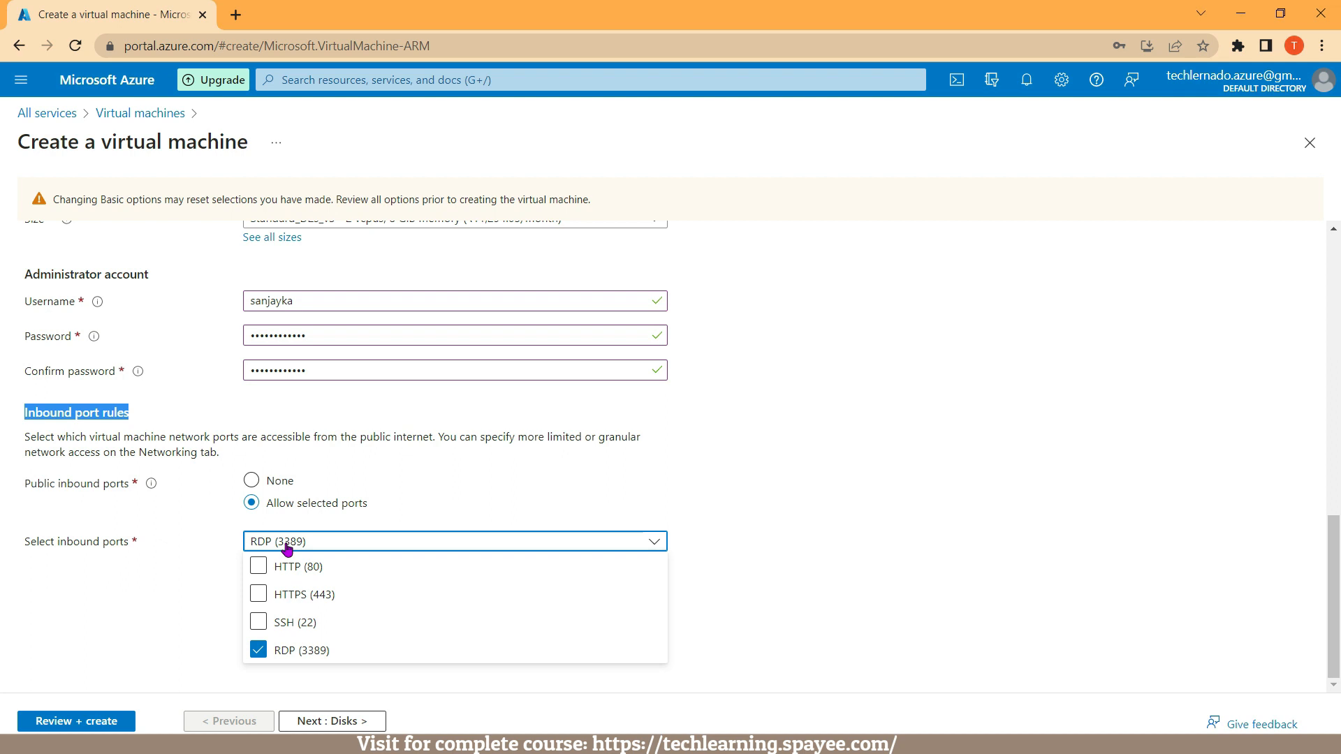
left_click(287, 550)
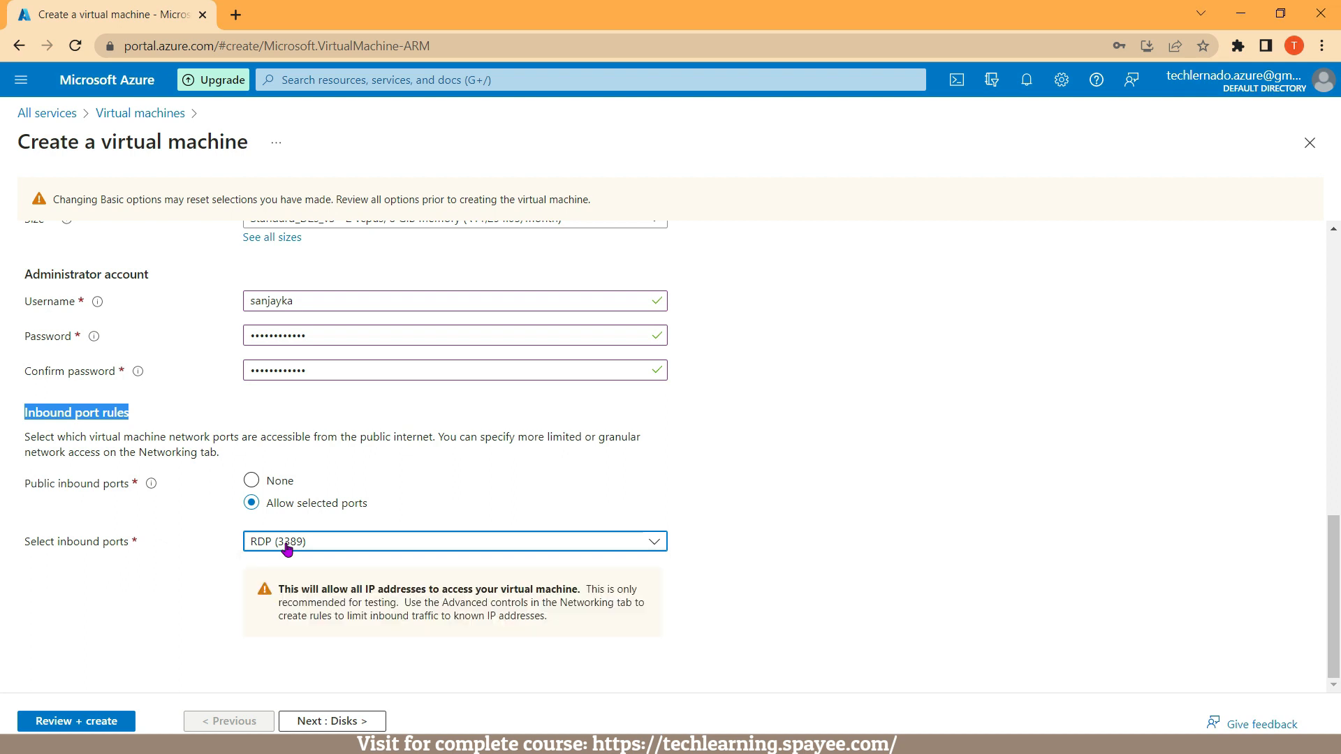
left_click(304, 721)
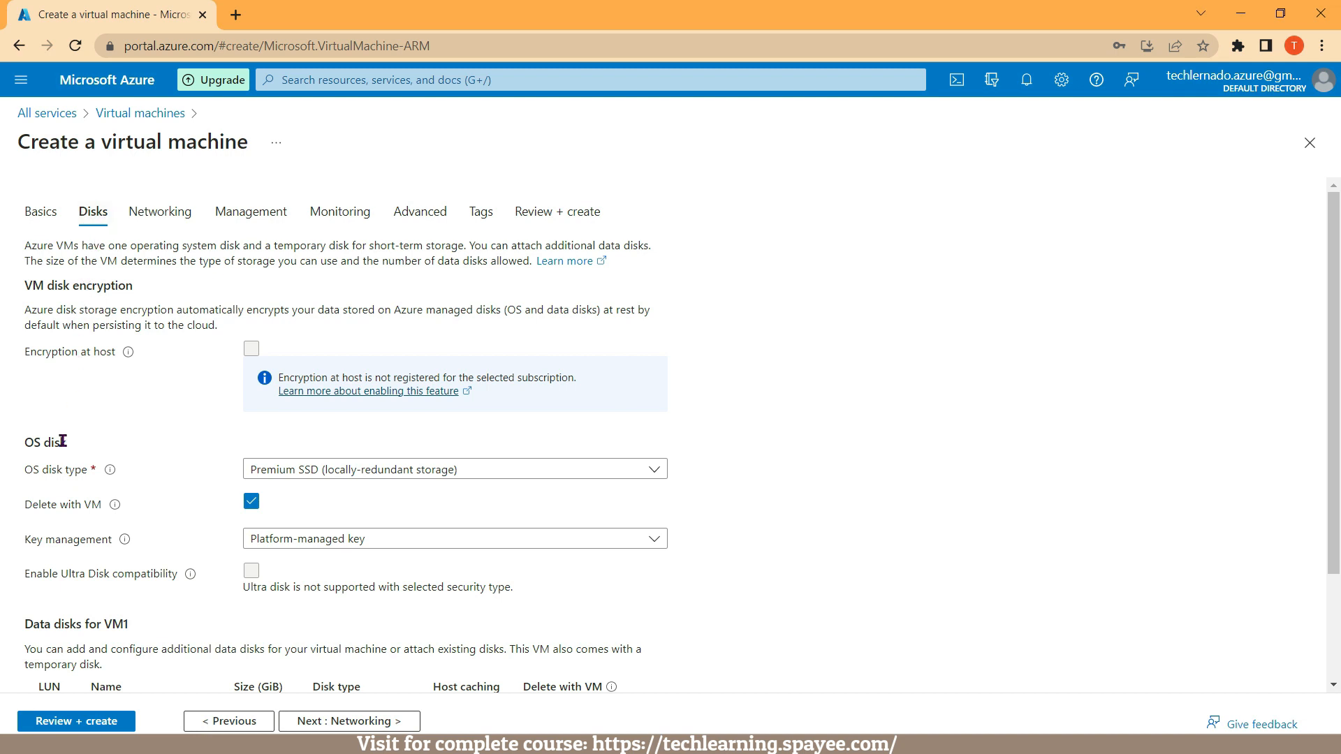
Review the OS disk section, then Alt+Tab back to the Paint diagram
left_click_drag(24, 442, 64, 442)
key("alt+Tab")
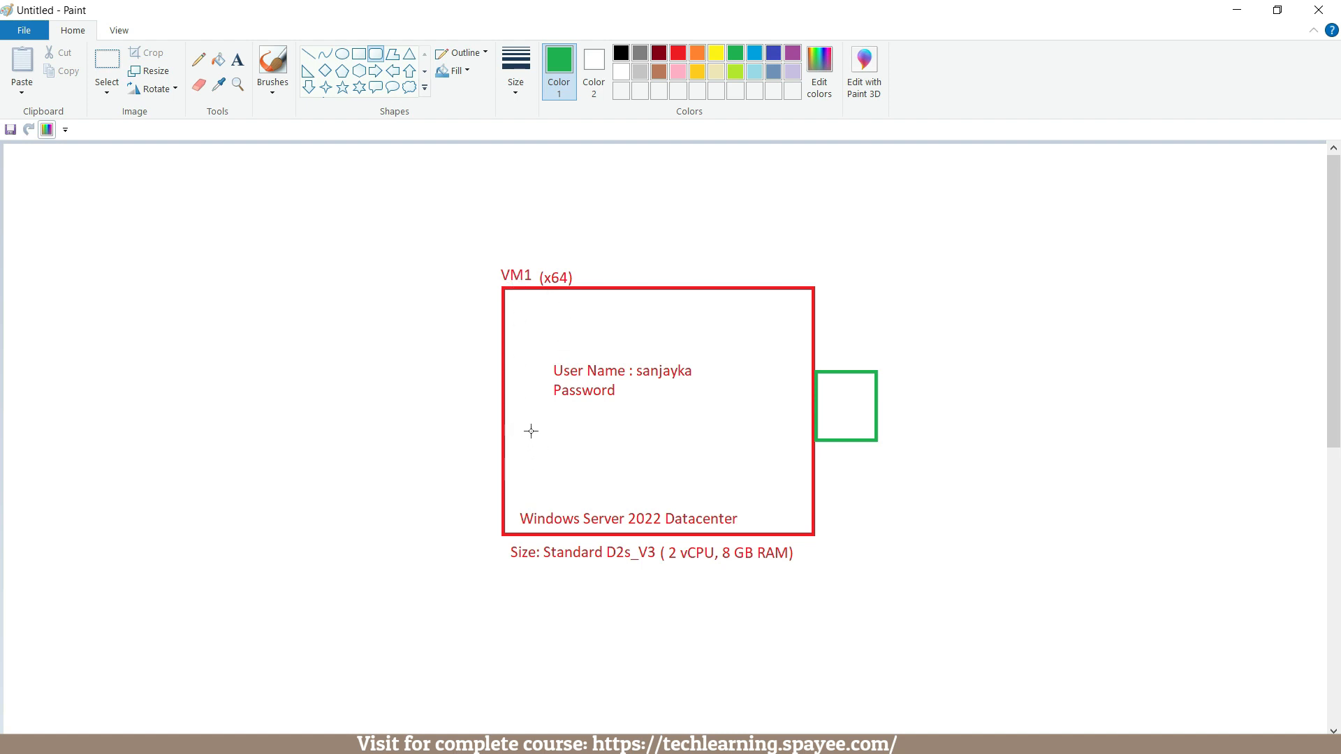
Draw a green rounded box inside the VM1 box and label it 'OS Disk'
left_click_drag(529, 431, 640, 498)
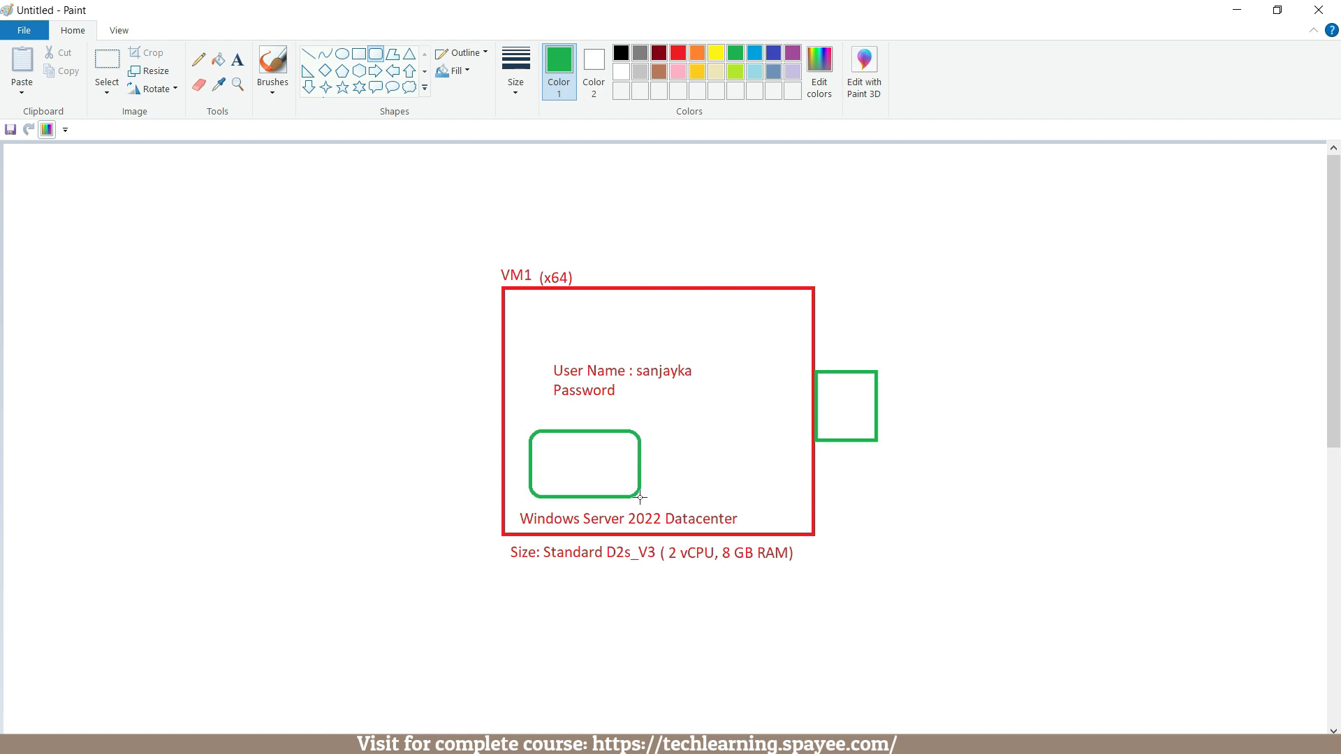
left_click(237, 59)
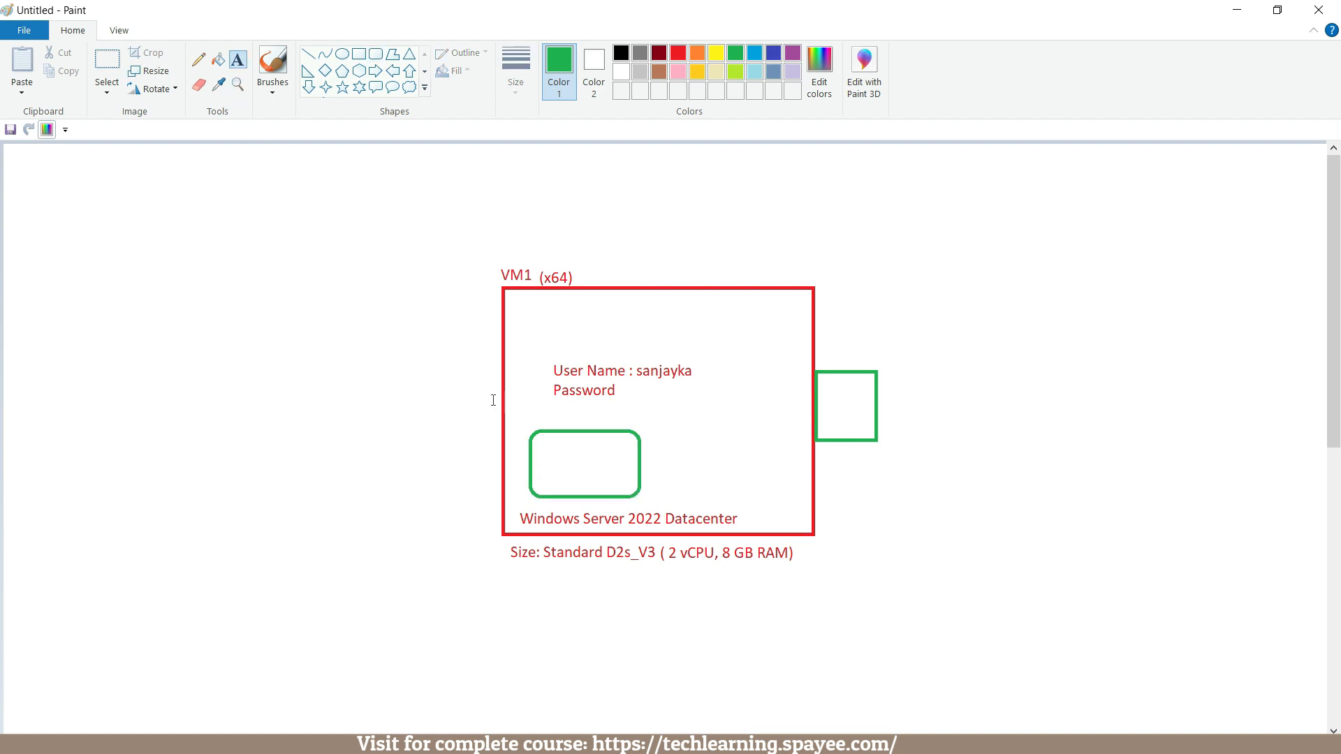
left_click(542, 418)
type("OS Disk")
left_click(586, 449)
Draw a straight line linking the Windows Server label to the OS Disk box
left_click(551, 505)
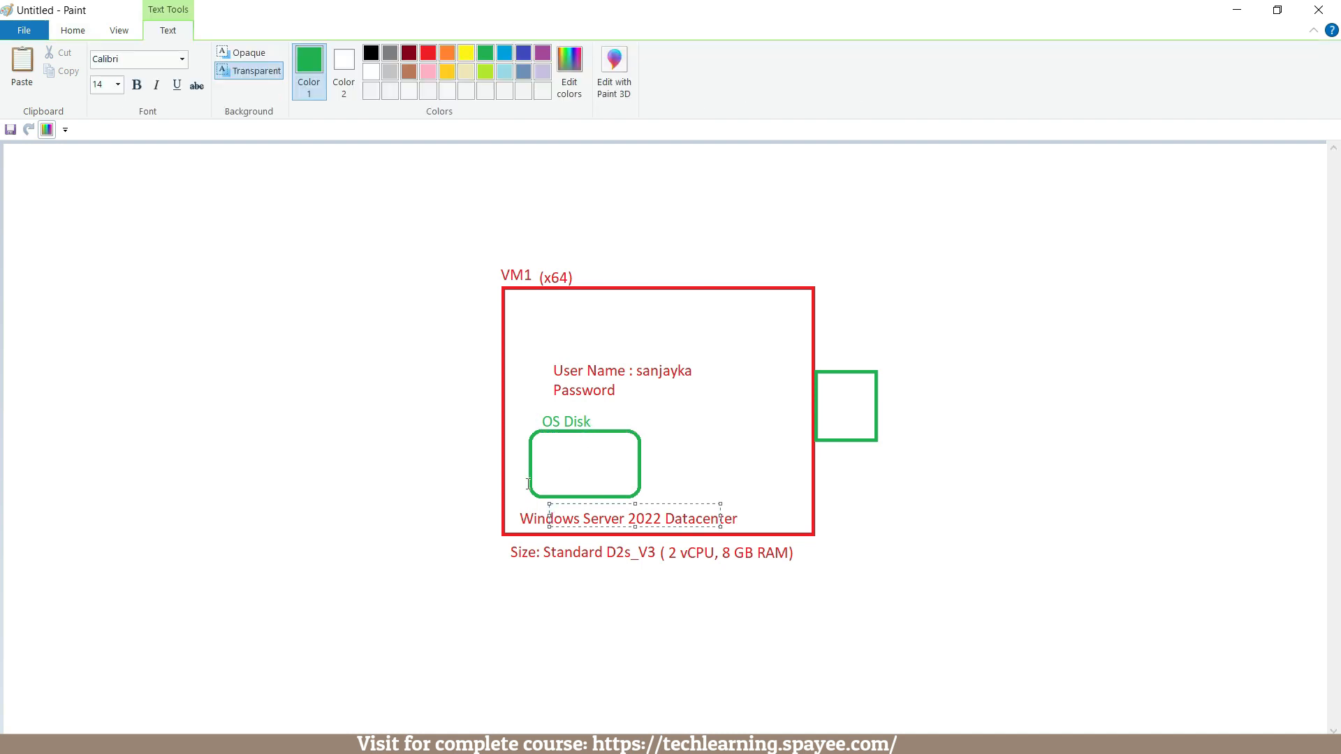
left_click(81, 35)
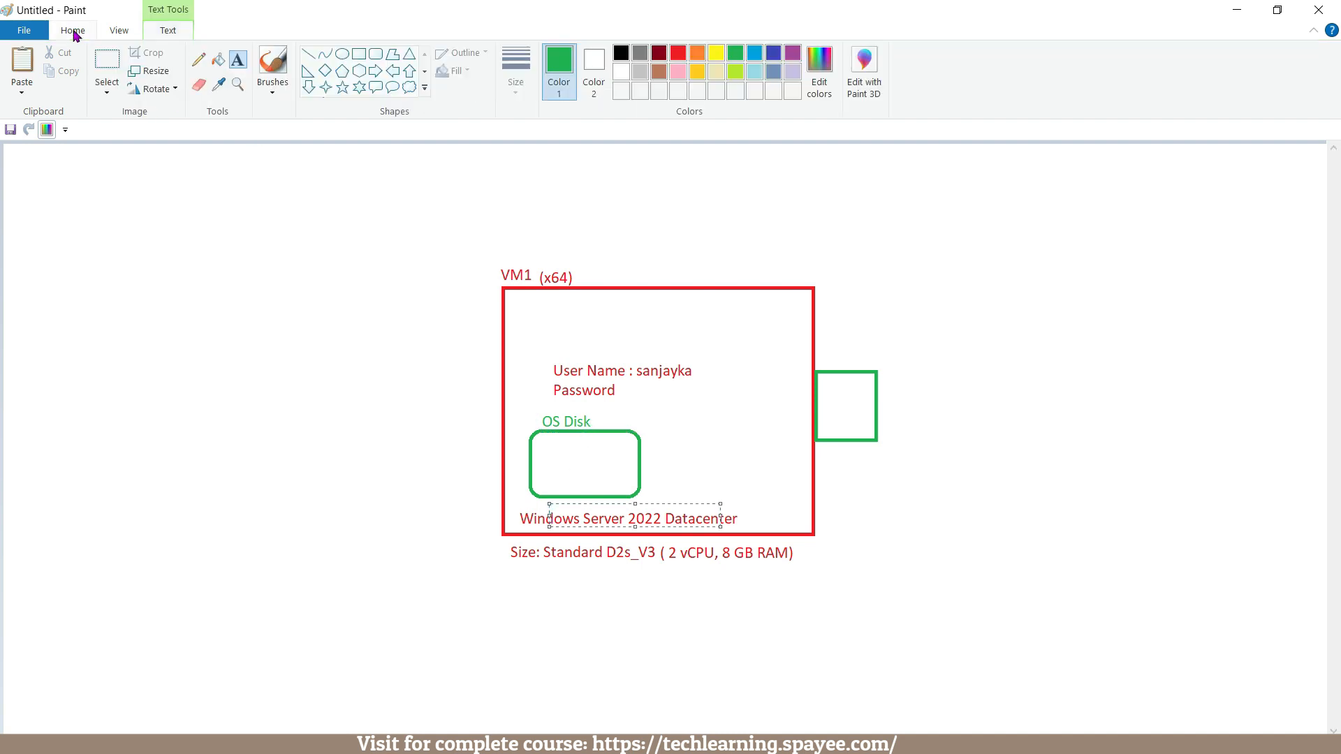
left_click(308, 54)
left_click_drag(520, 513, 556, 460)
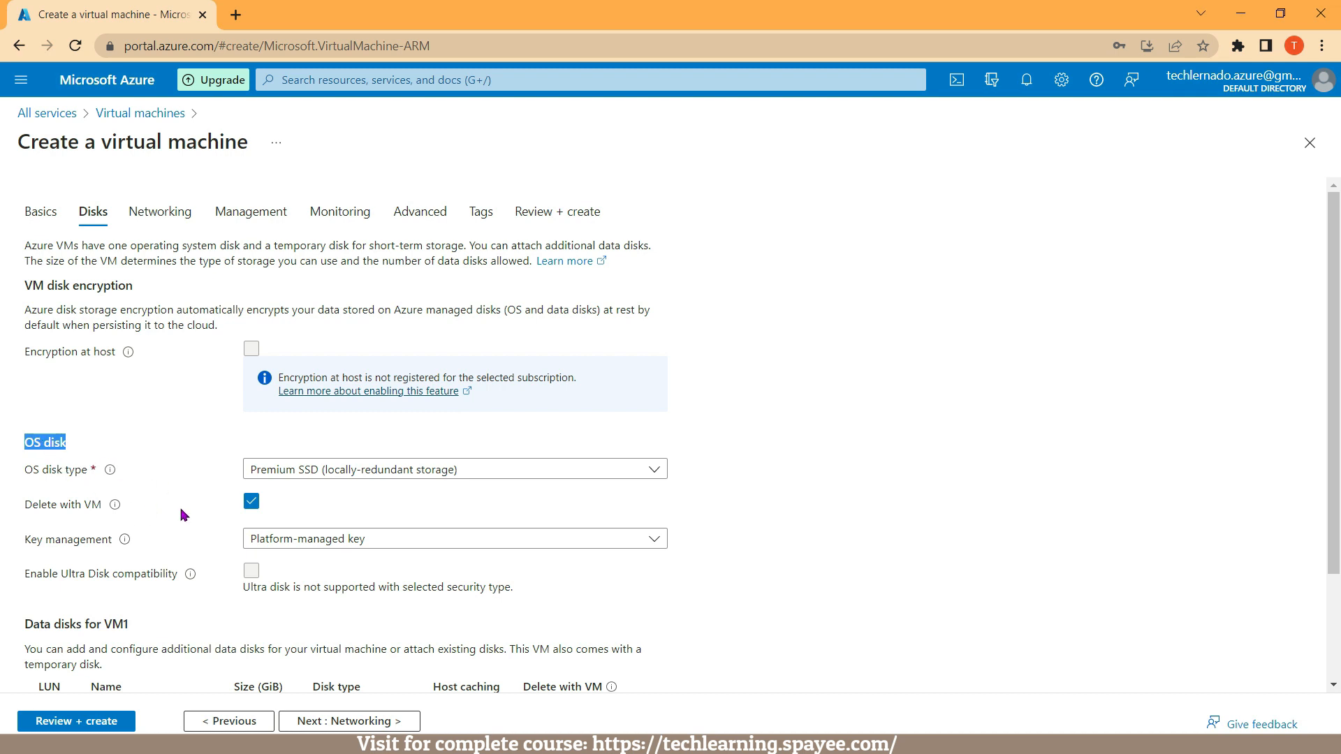
left_click(252, 505)
left_click(252, 502)
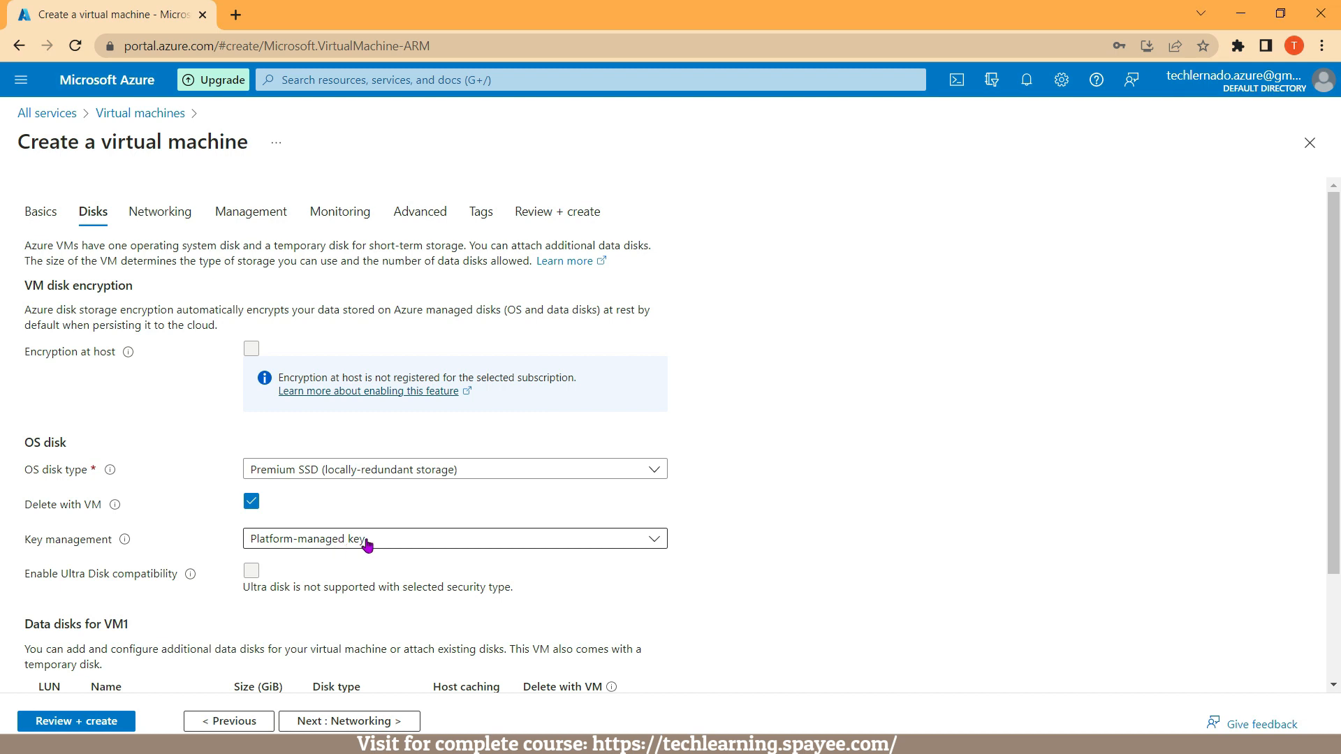
Scroll down the Disks tab and proceed with 'Next : Networking >'
scroll(355, 555, "down", 1)
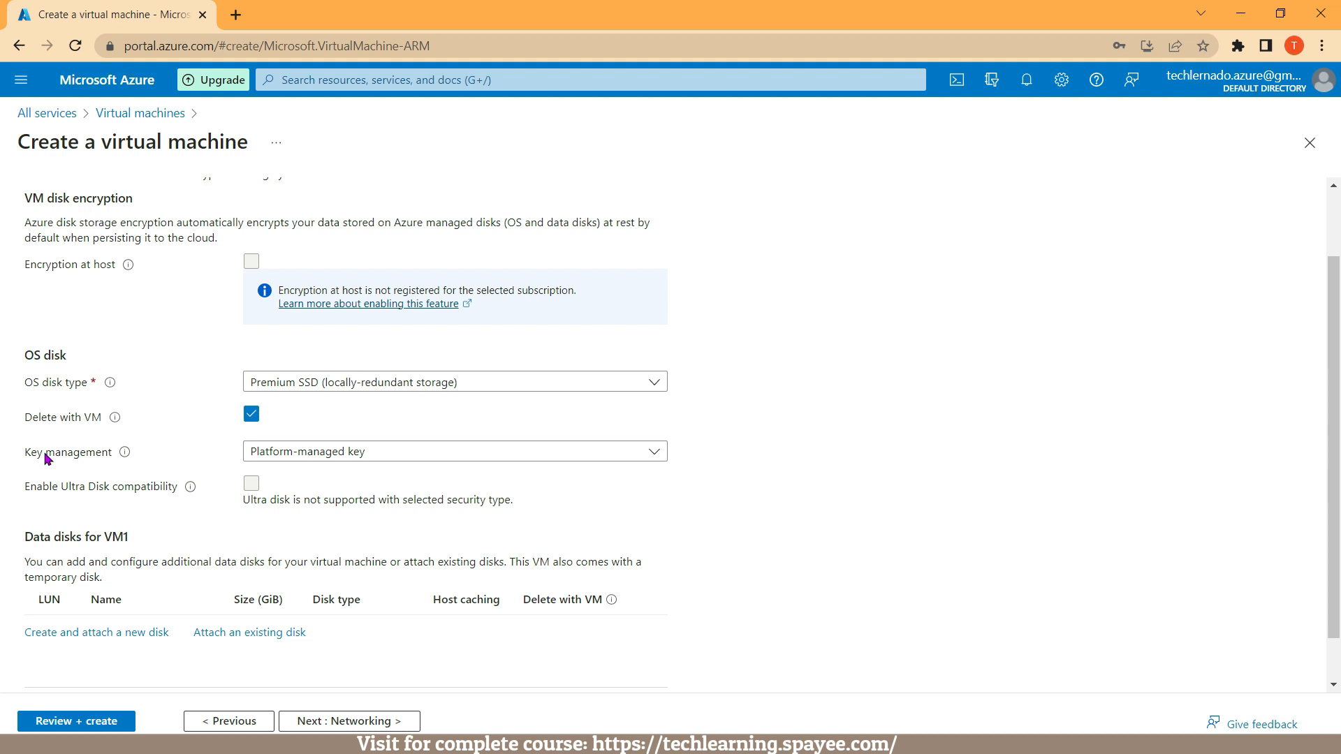
left_click(313, 725)
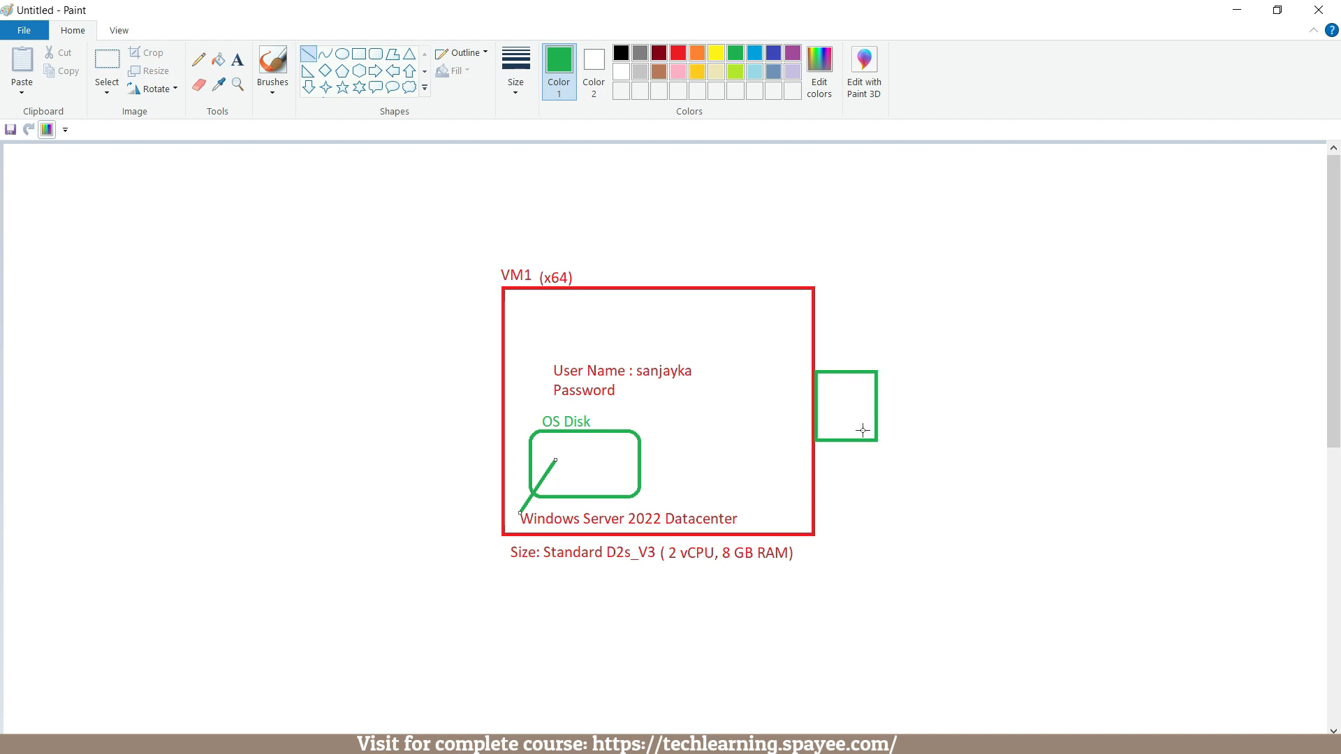
Label the green square beside VM1 as NI, then choose the Rectangle tool in blue
left_click(238, 59)
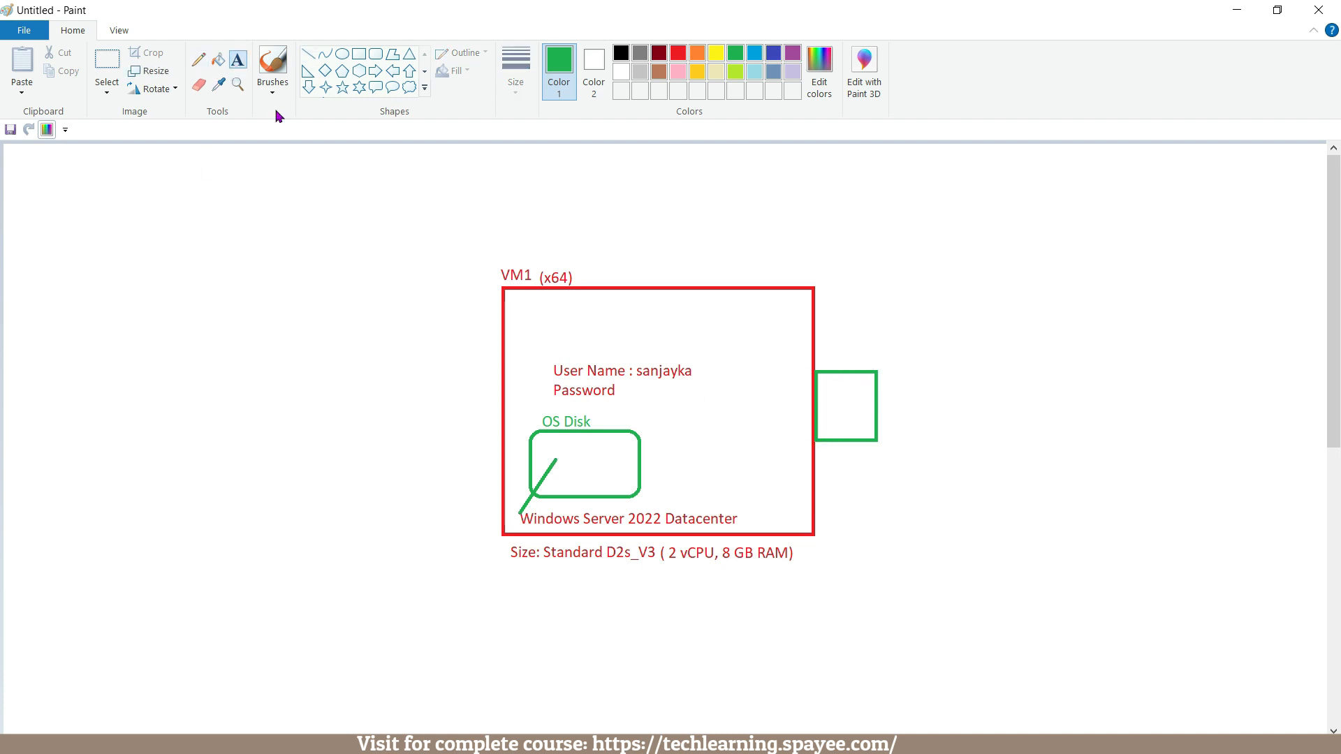
left_click(835, 451)
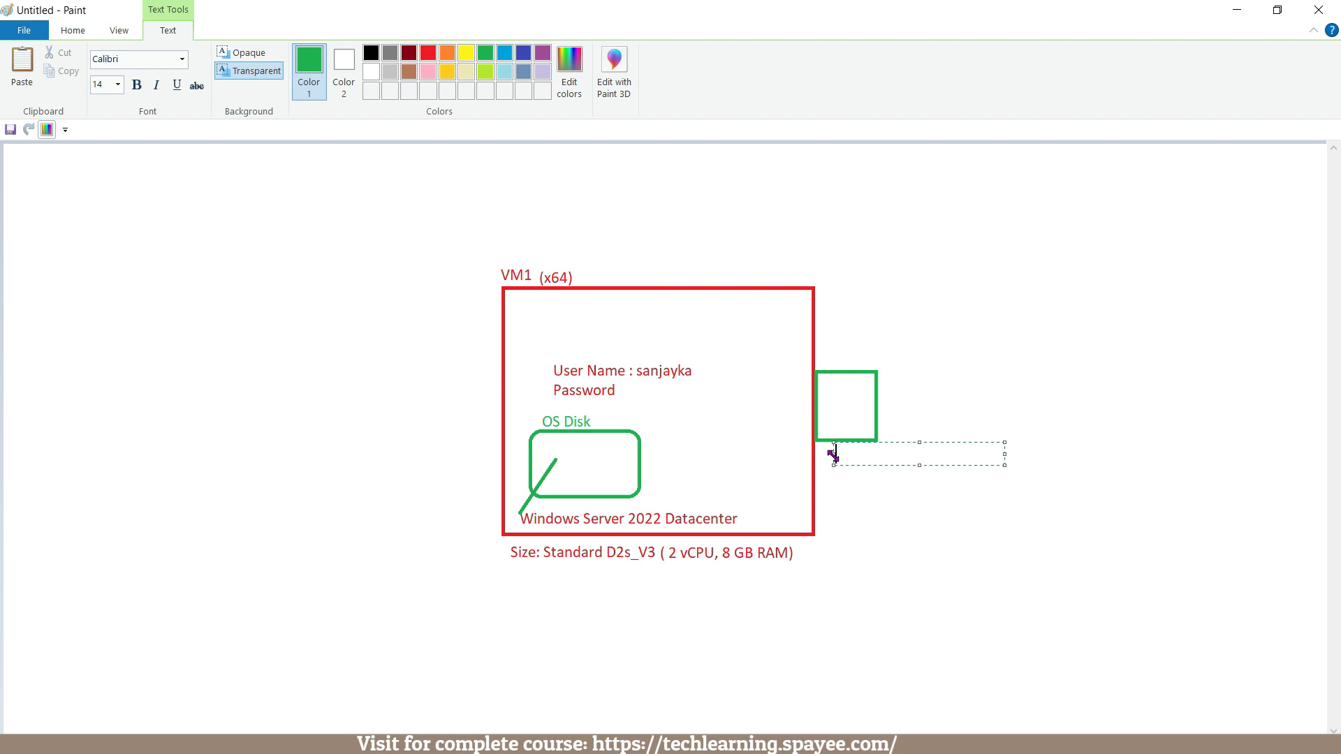
type("NI")
left_click(836, 472)
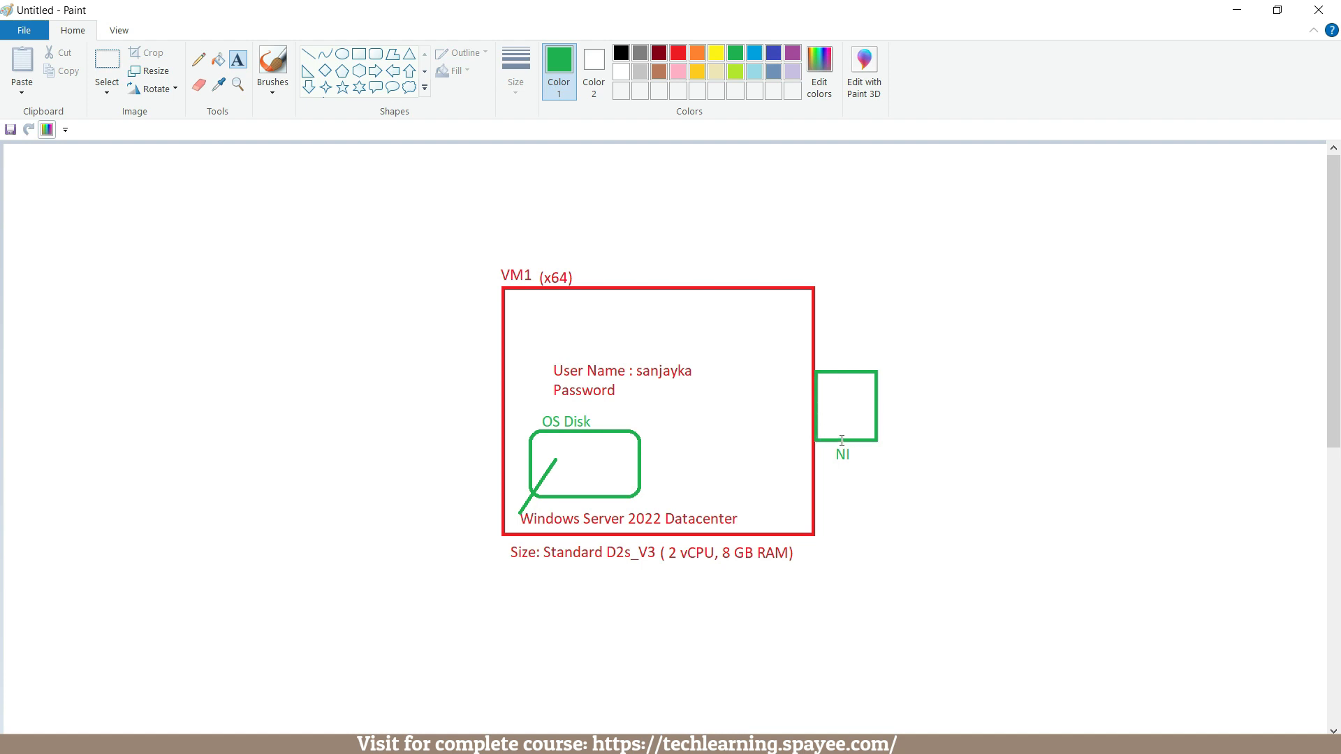
left_click(358, 54)
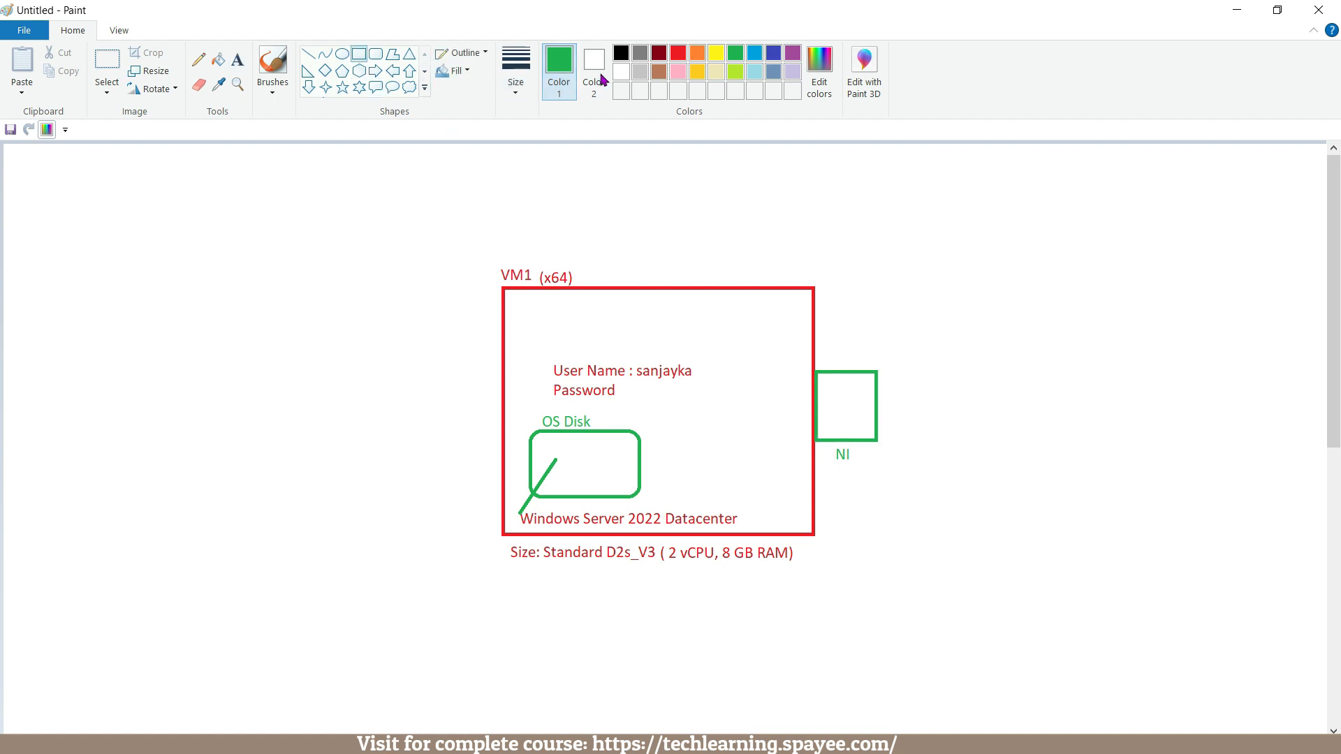
left_click(751, 58)
Draw a large blue box around the diagram labelled 'Virtual Network ( VNet1)' and '10.0.0.0/16'
left_click_drag(144, 188, 1222, 656)
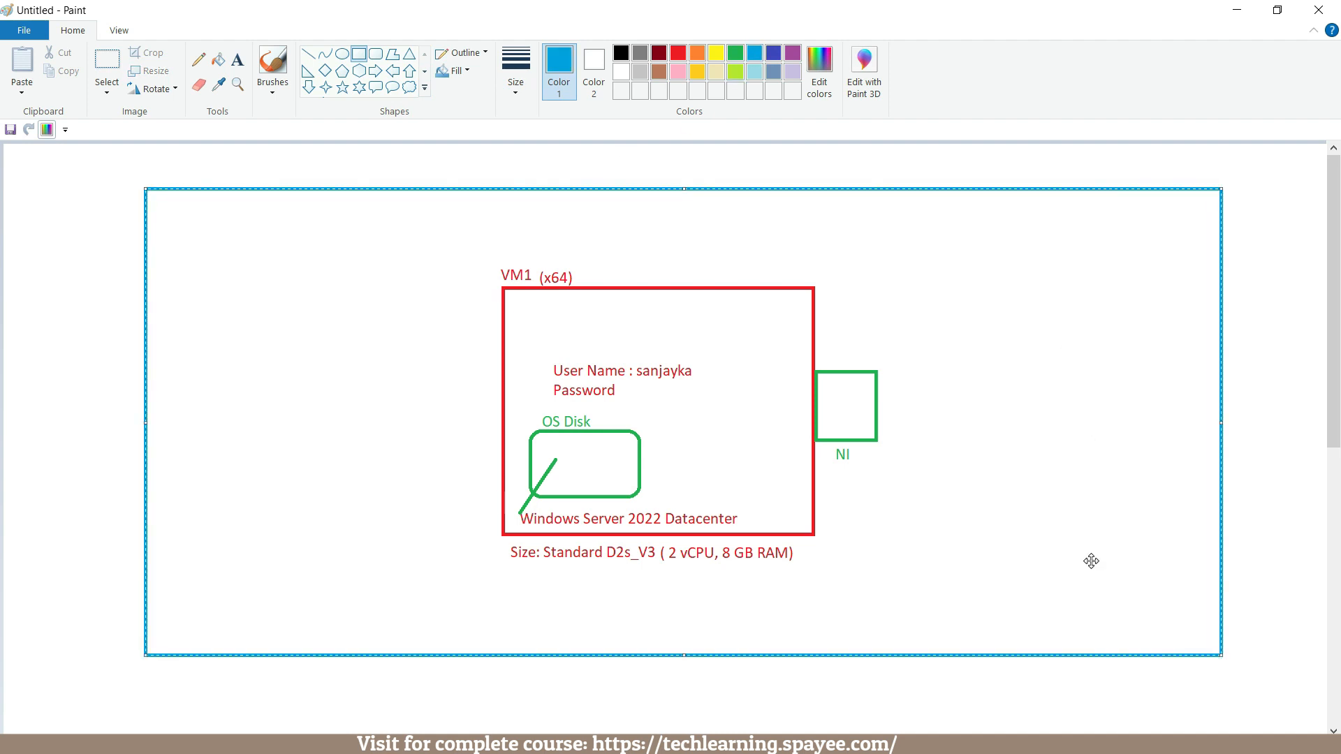
left_click(238, 59)
left_click(149, 171)
type("Virtual Network ( VNet1)")
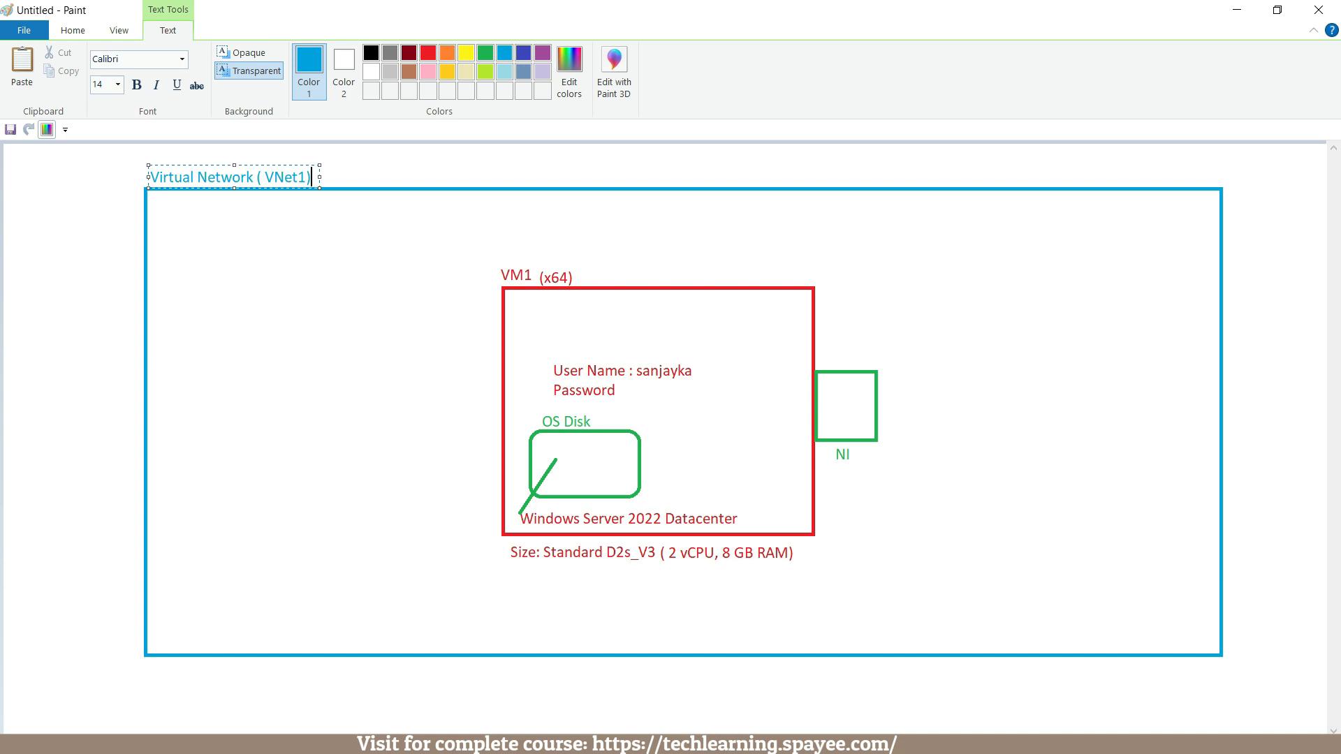
left_click(278, 248)
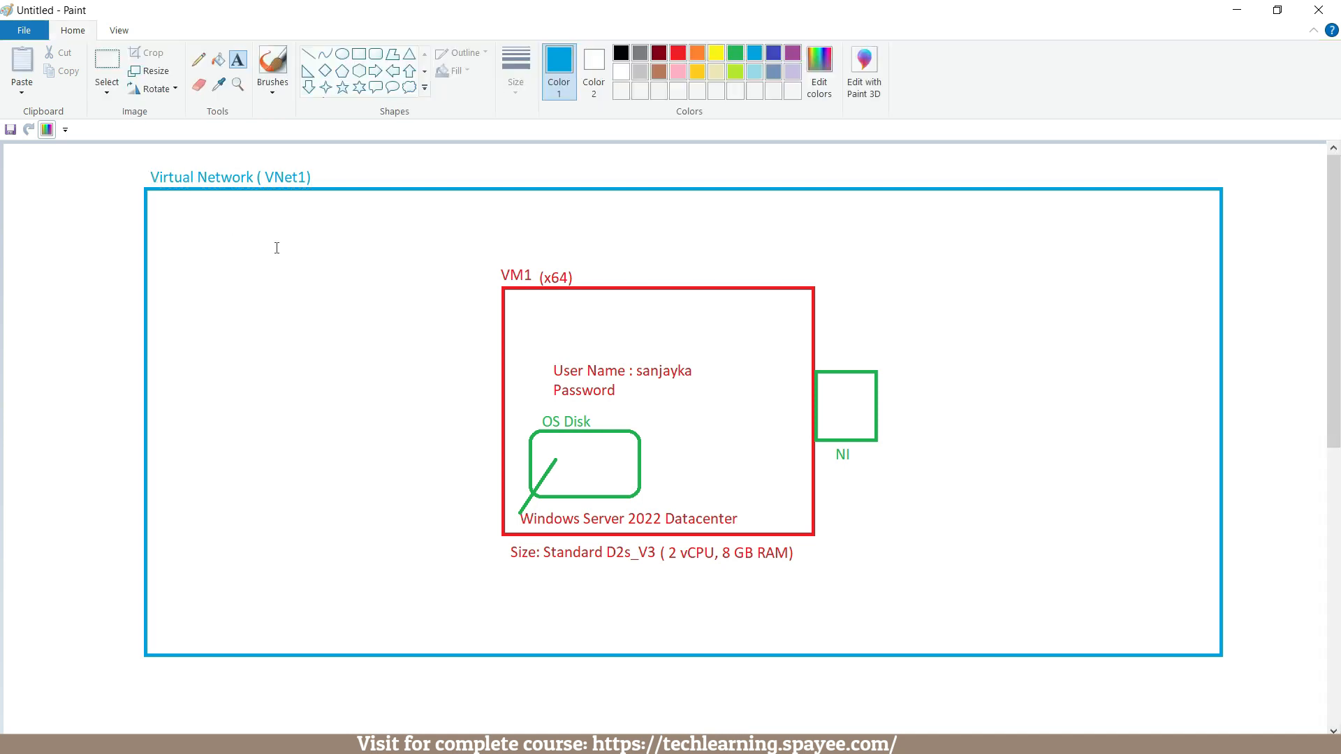
left_click(317, 177)
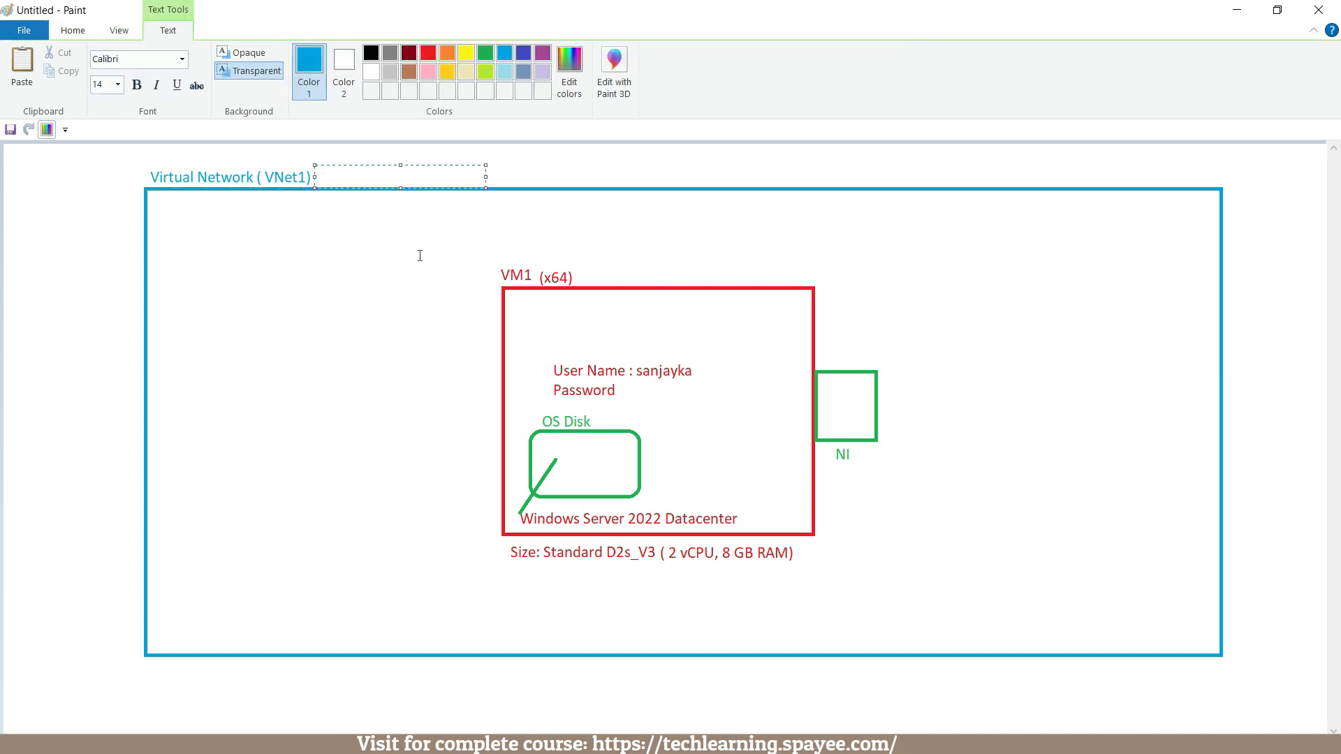
type("10.0.0.0/16")
left_click(403, 331)
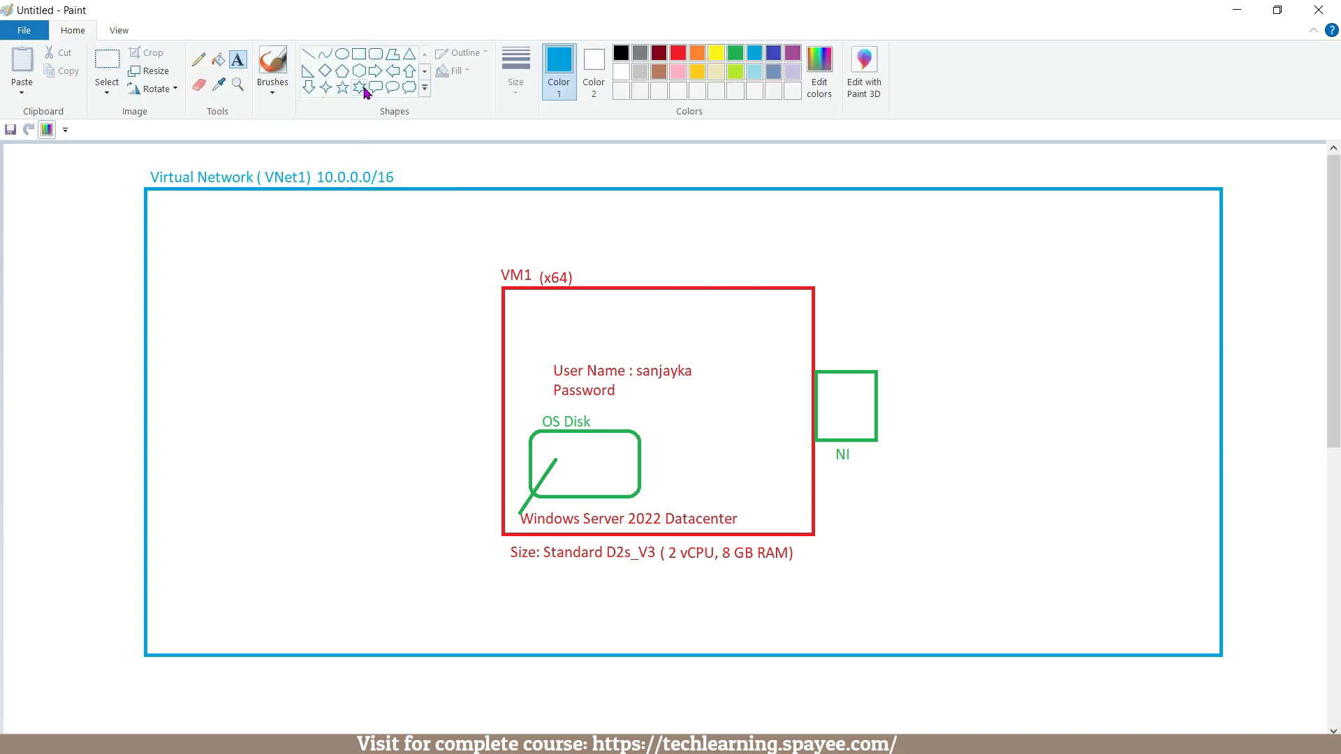
Draw an inner box around VM1 labelled 'Subnet1 ( 10.0.1.0/24)' and a line out from NI
left_click(359, 54)
left_click_drag(360, 244, 977, 596)
left_click(237, 60)
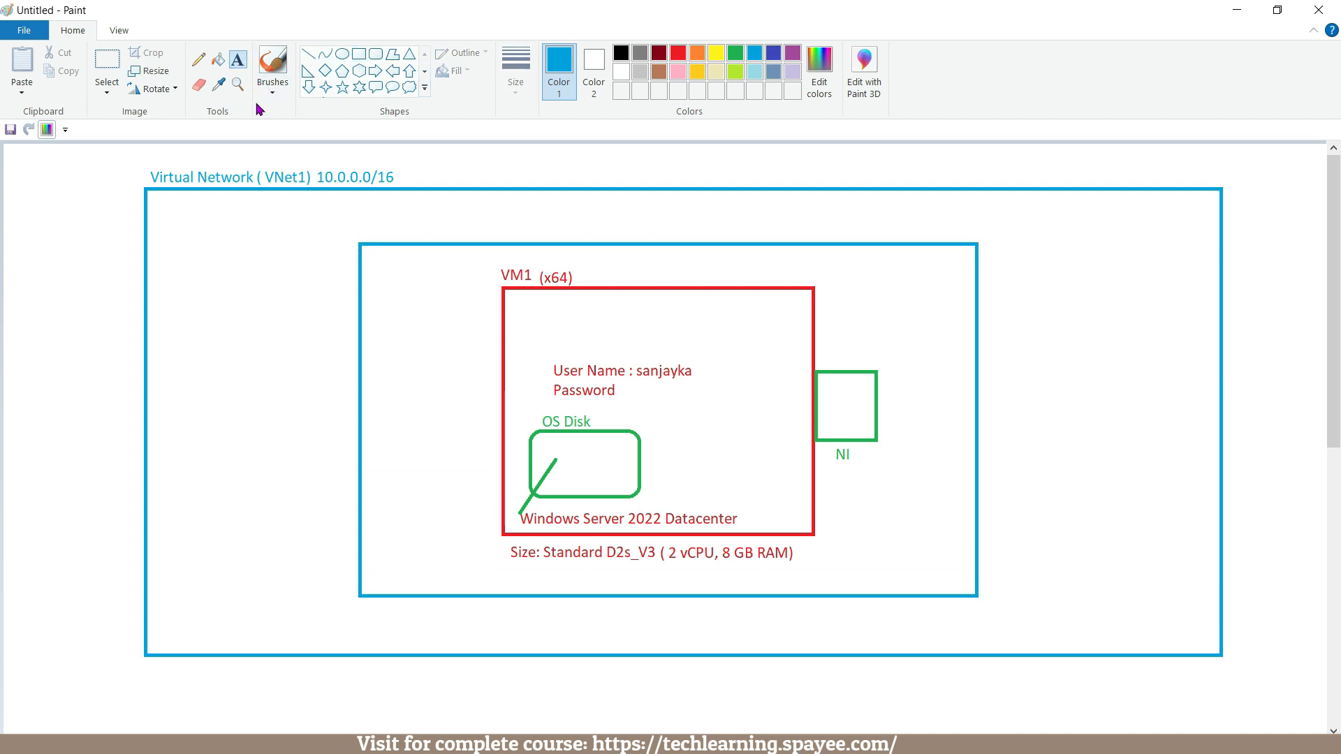
left_click(364, 229)
type("Subnet1")
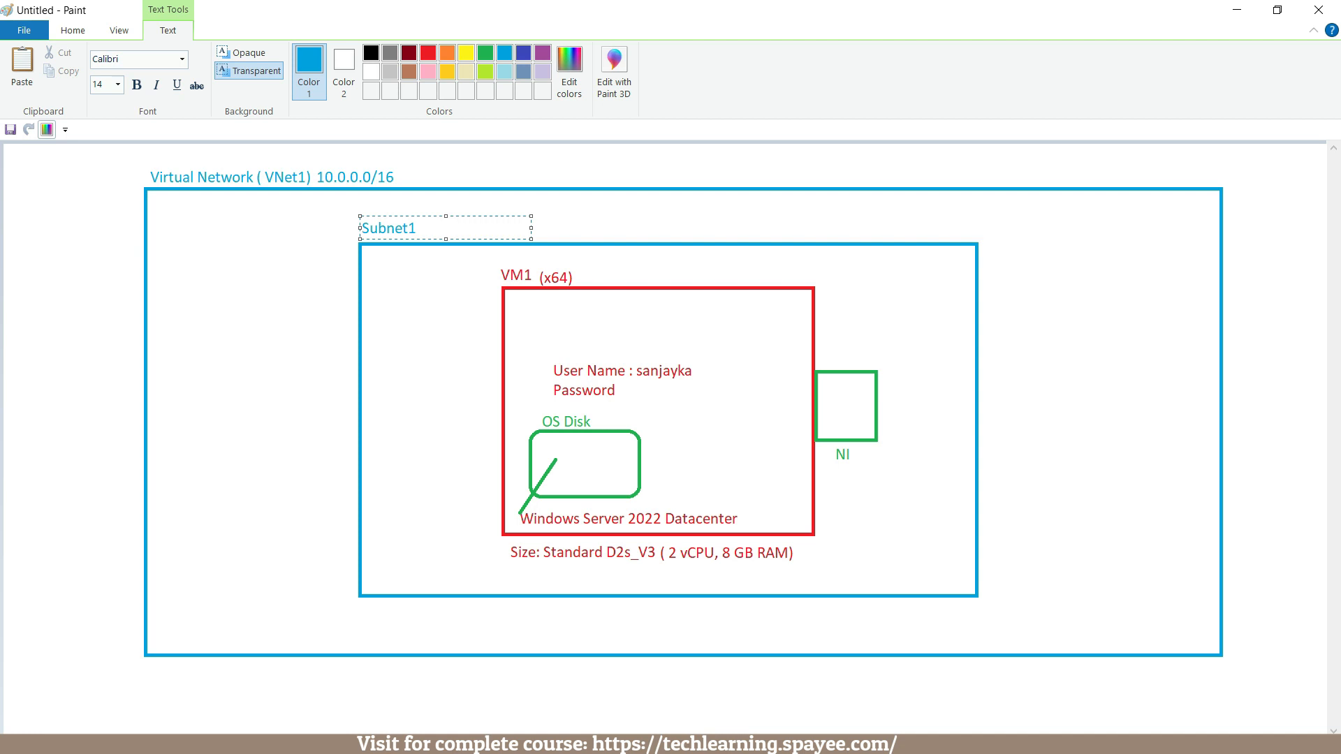
type(" ( 10.0.1.0/24)")
left_click(392, 287)
left_click(308, 53)
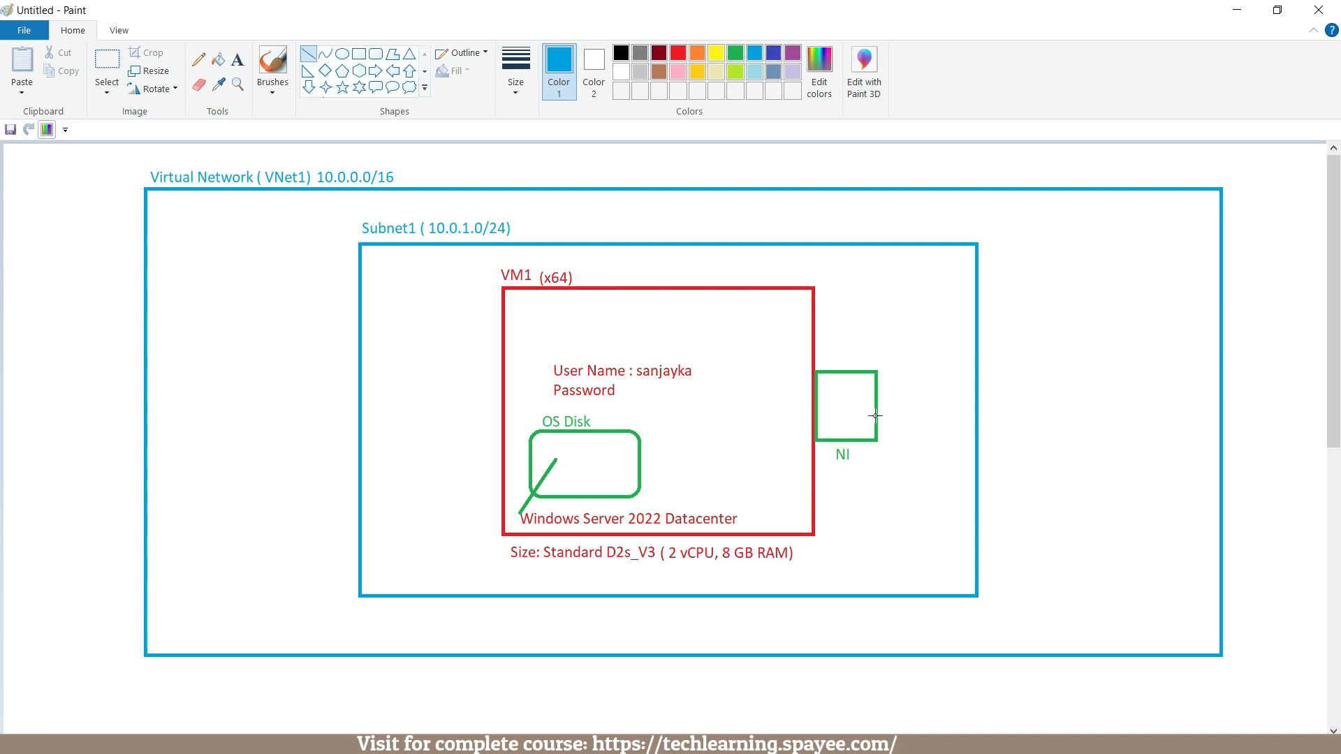
left_click_drag(878, 417, 975, 335)
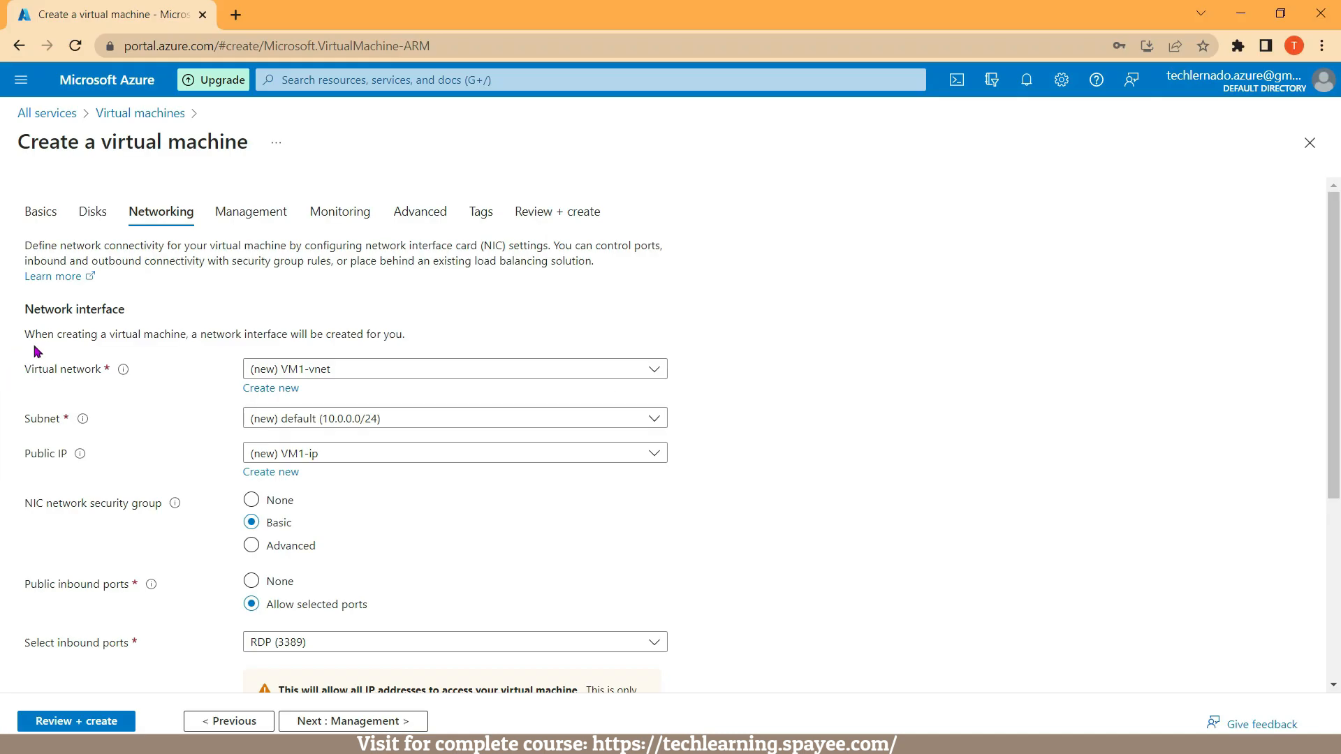
Highlight the Network interface heading, then start creating a new virtual network for VM1
left_click_drag(25, 309, 123, 312)
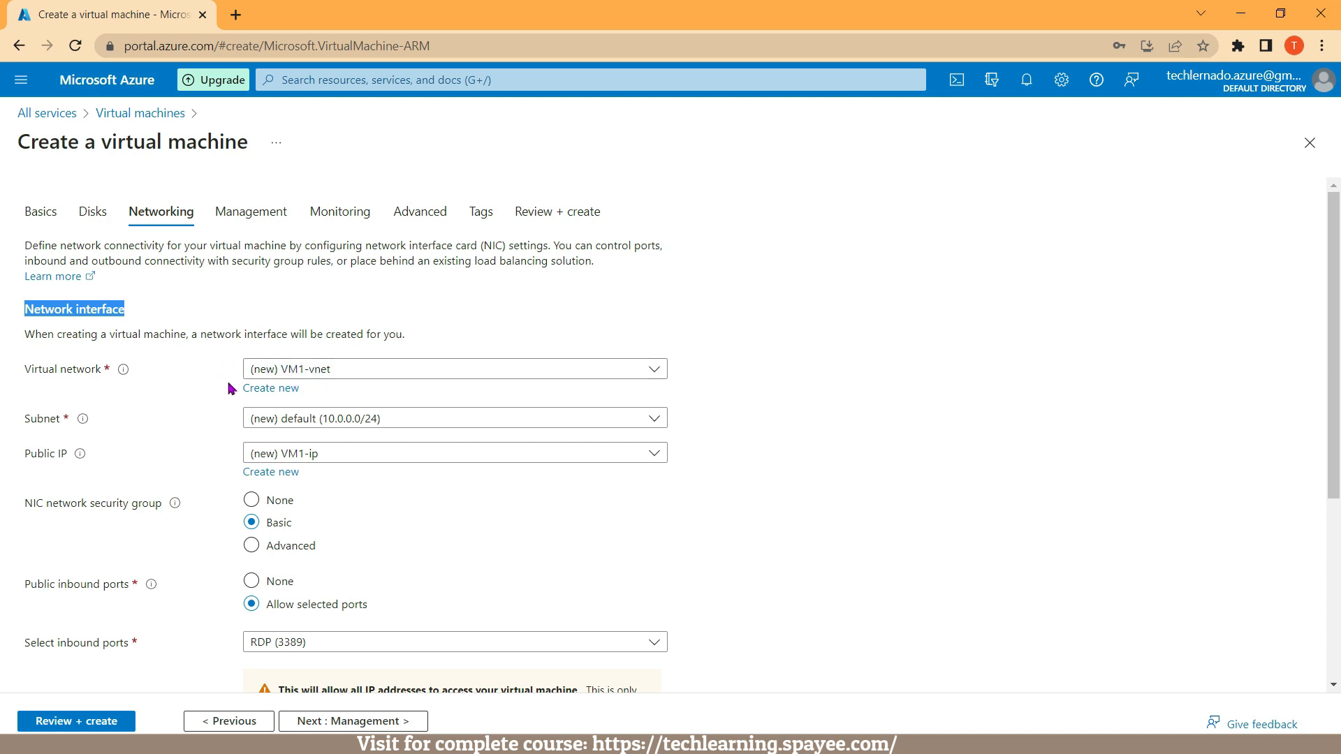
left_click(269, 389)
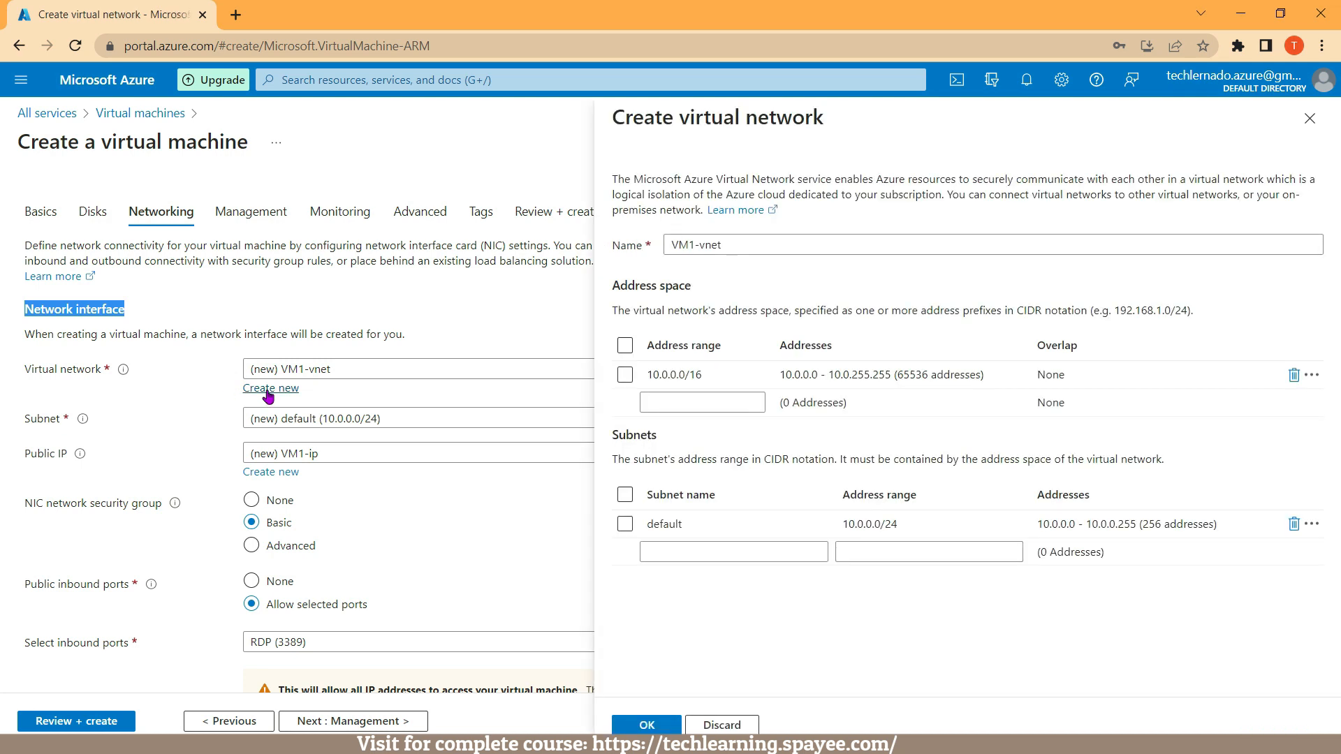
Rename the new virtual network to VNet1
left_click(730, 246)
left_click_drag(730, 248, 667, 249)
type("VNet")
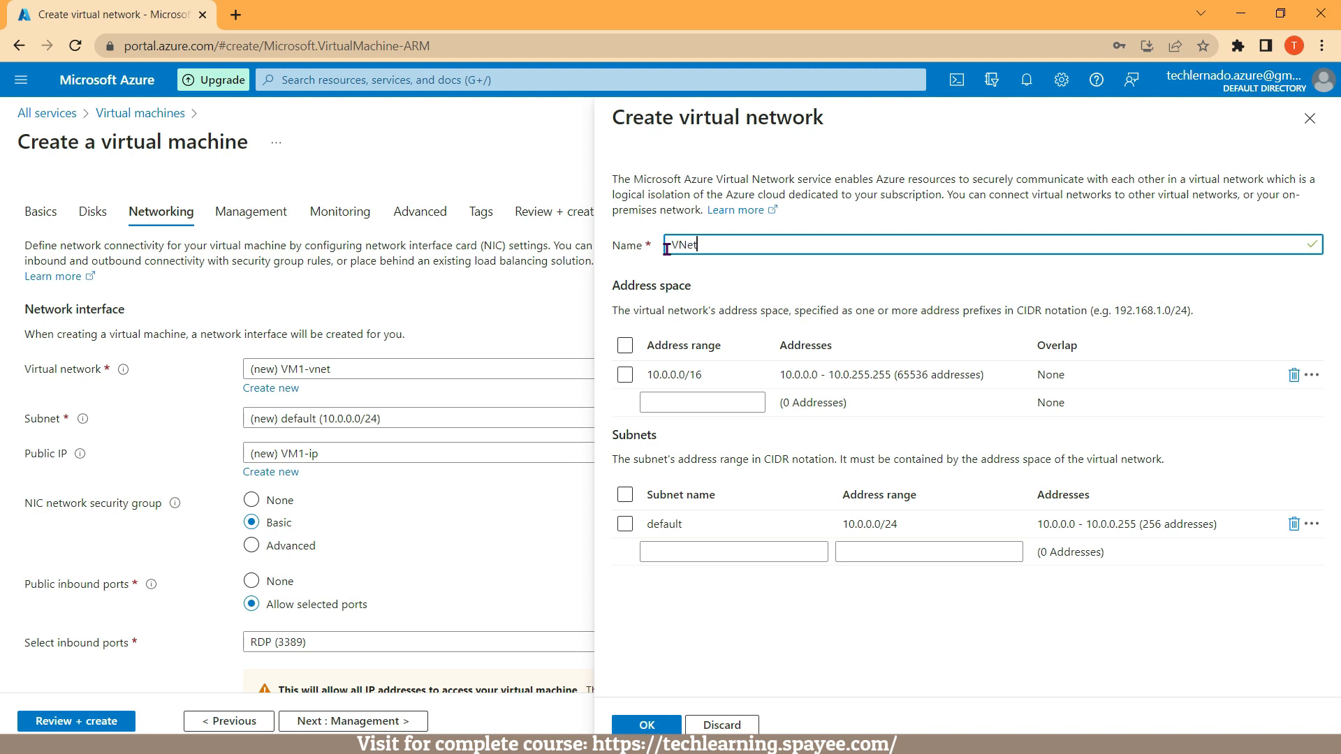
left_click(674, 262)
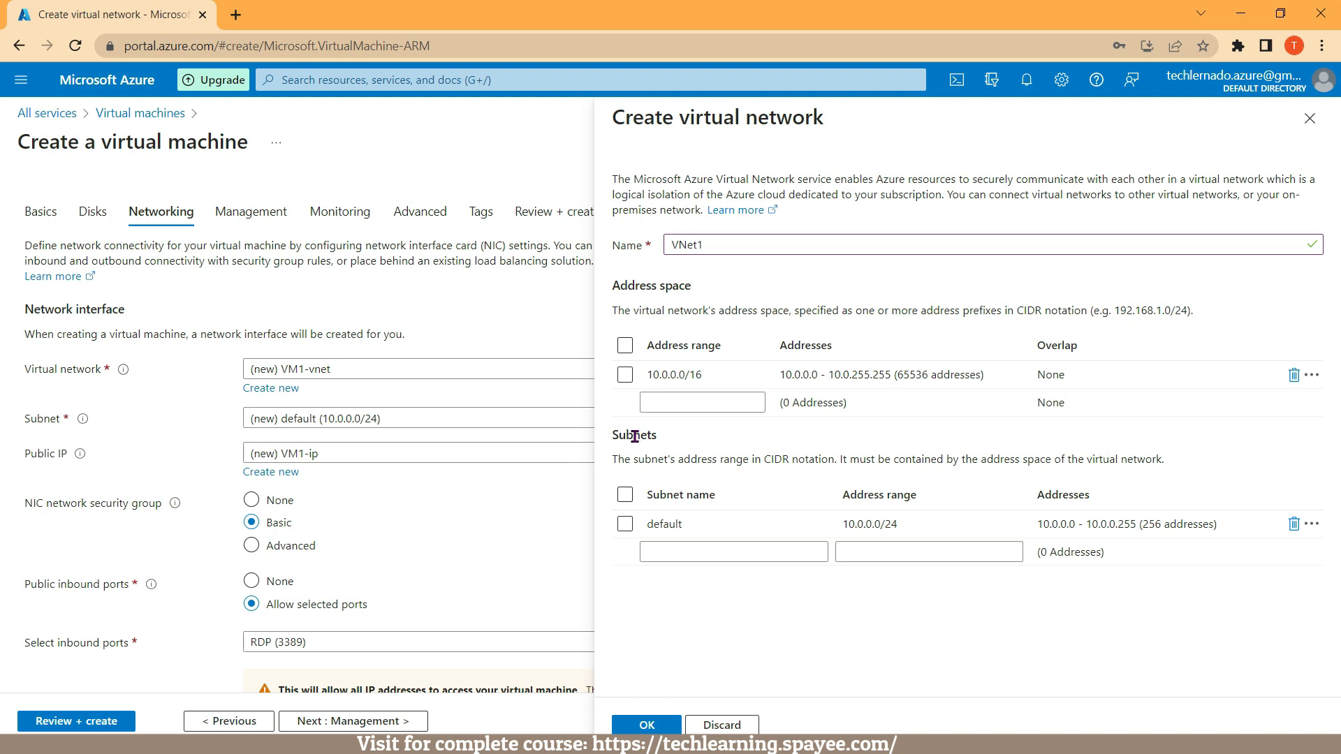
Rename the default subnet to Subnet1 with range 10.0.1.0/24 and confirm the network
left_click(679, 525)
double_click(675, 526)
type("Subnet1")
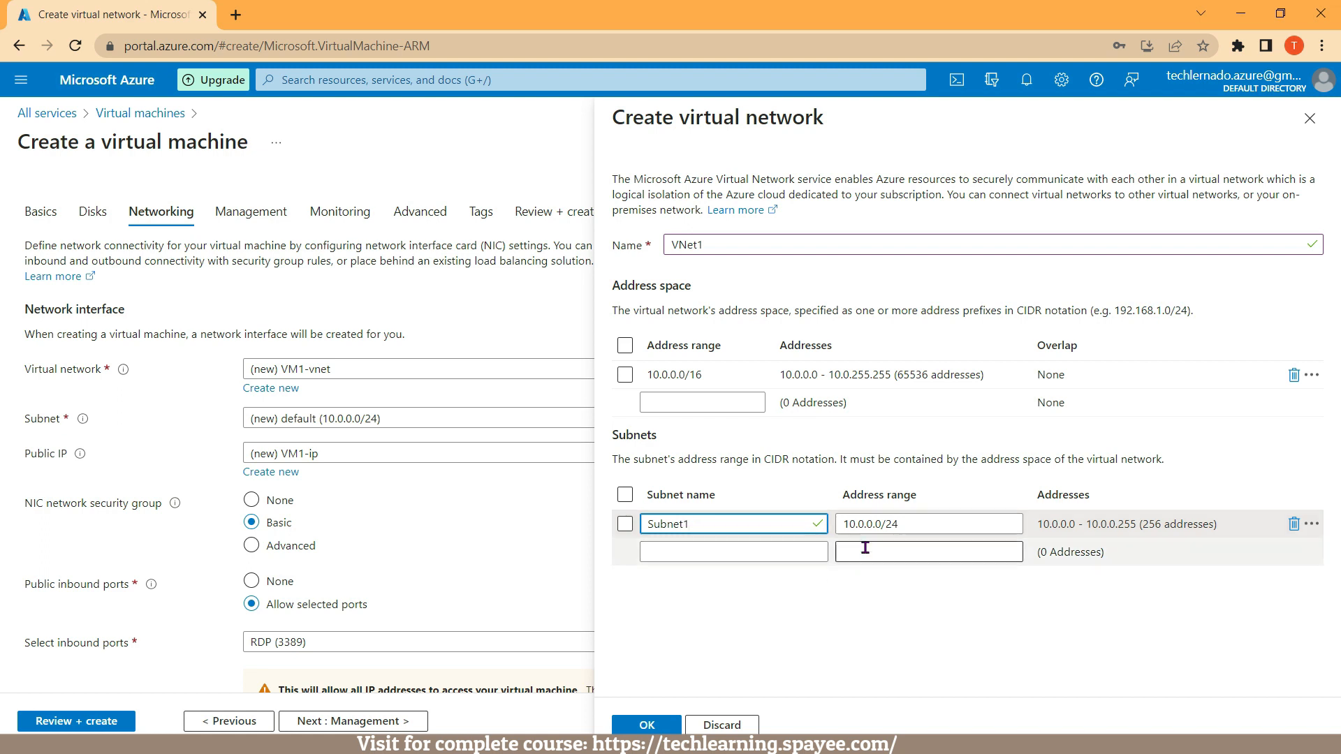
left_click(875, 524)
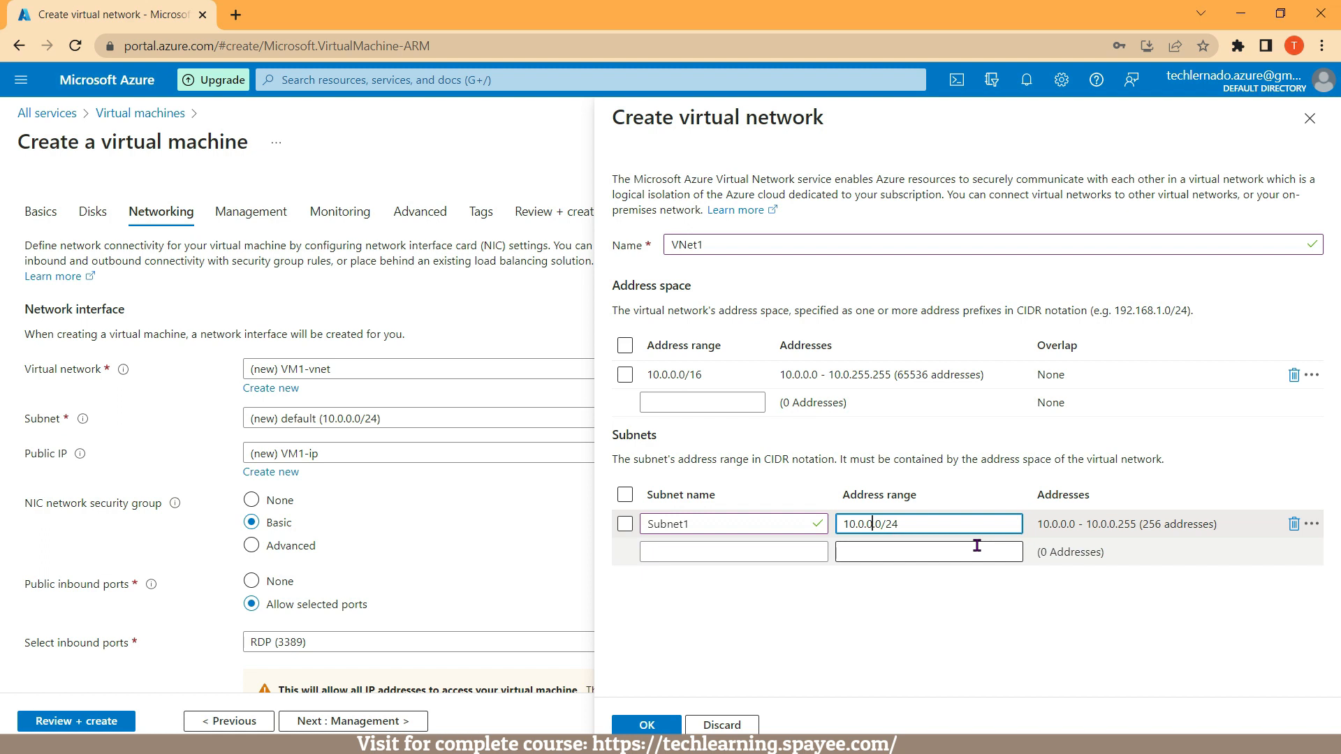
key("BackSpace")
type("1")
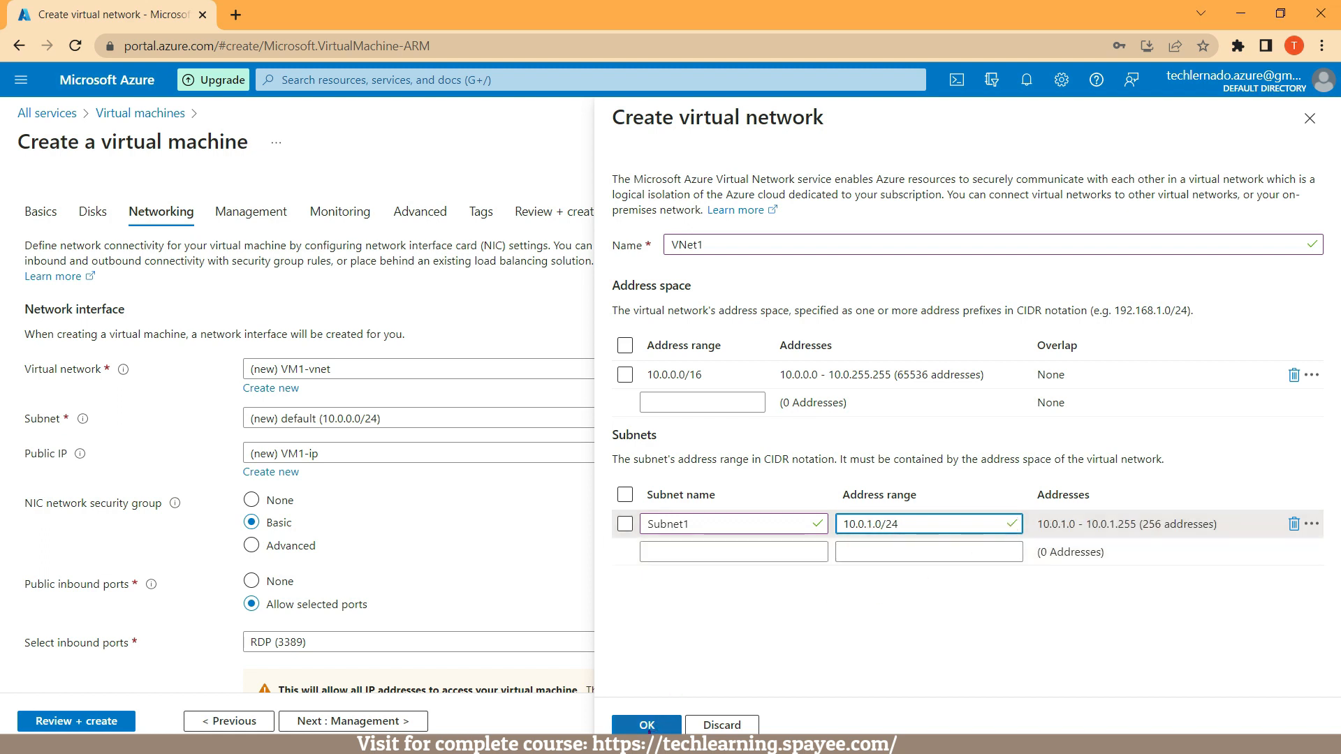
left_click(647, 727)
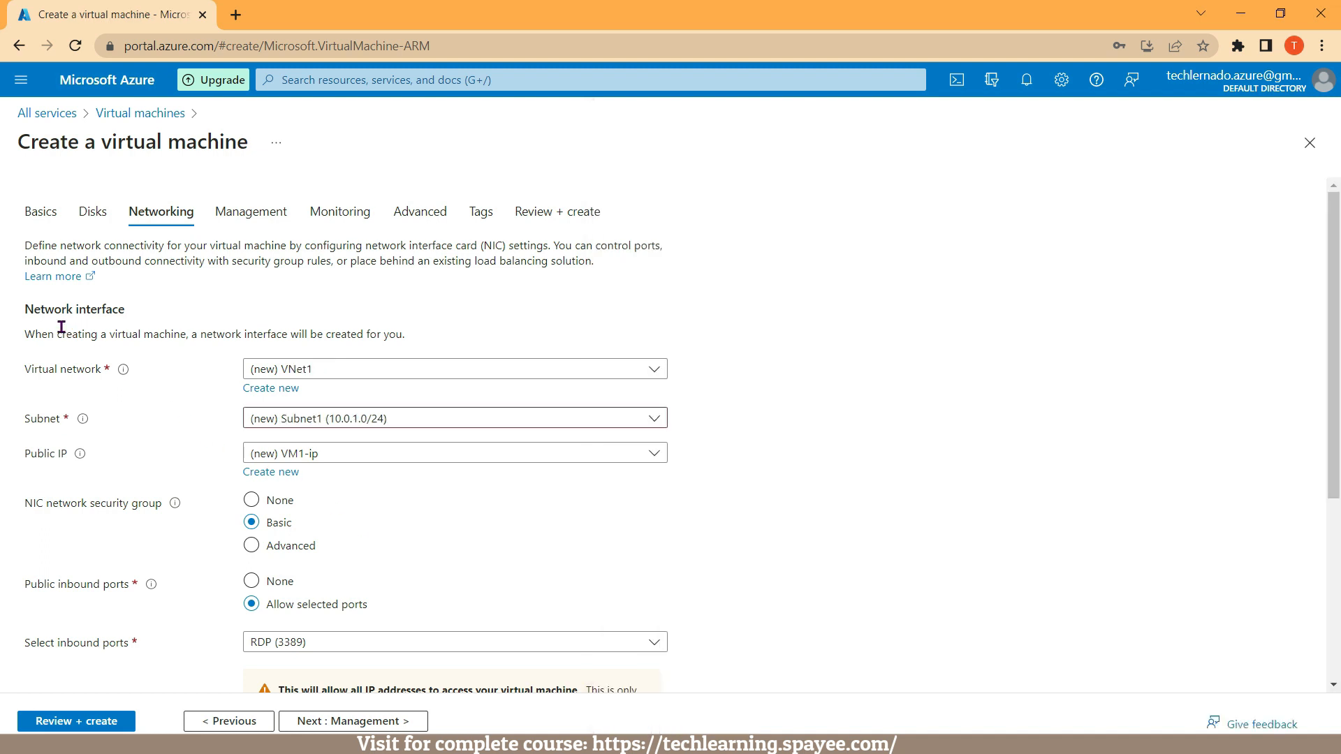
Highlight the Network interface heading and check VNet1 and Subnet1 (10.0.1.0/24) are selected
left_click_drag(26, 309, 128, 310)
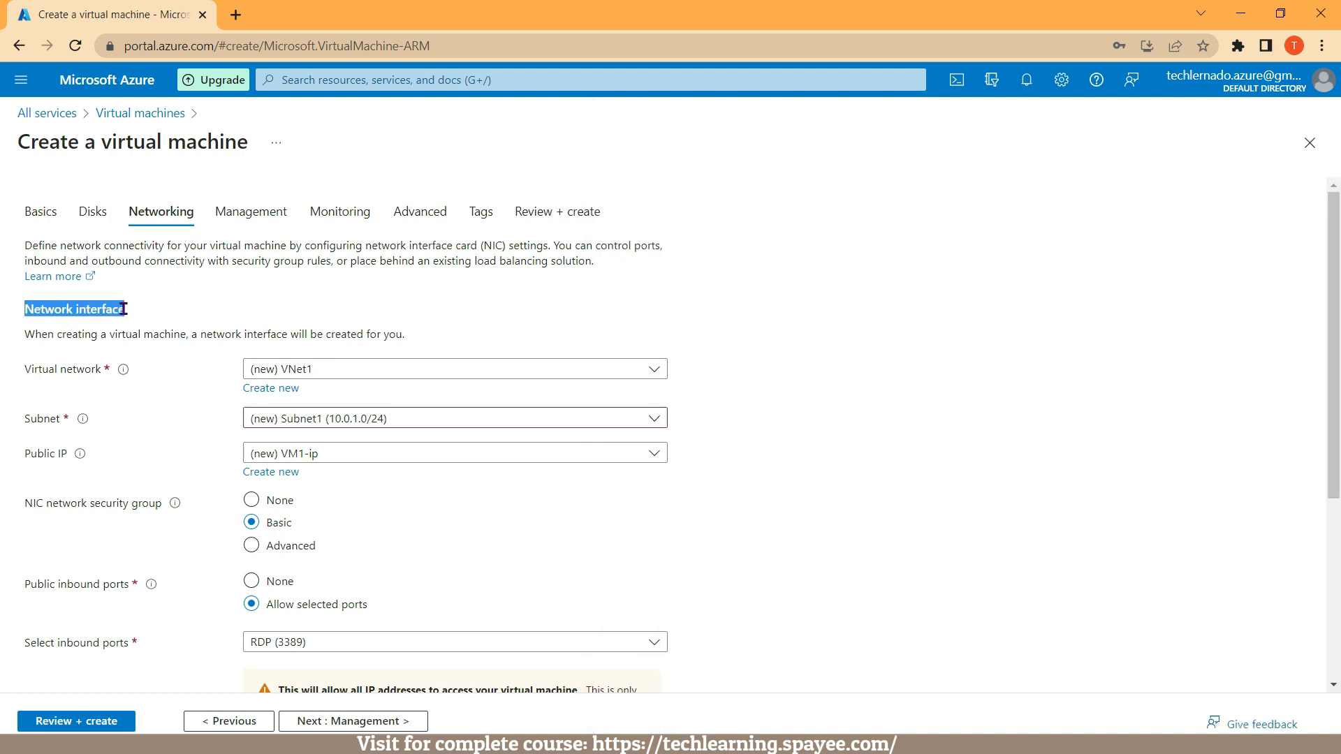
left_click(24, 372)
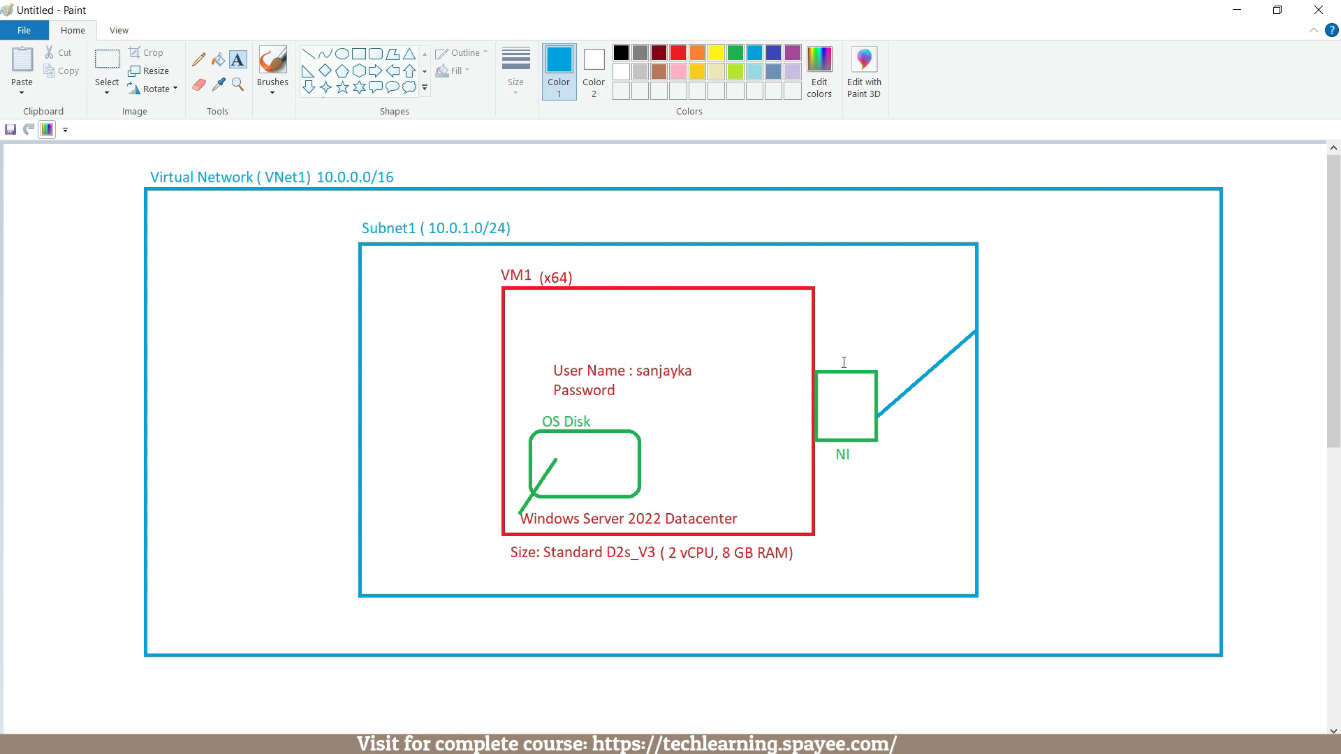
Add 'Private IP' above the NI box and 'Public IP' below the NI label
left_click(820, 344)
type("Private IP")
left_click(891, 442)
left_click(822, 469)
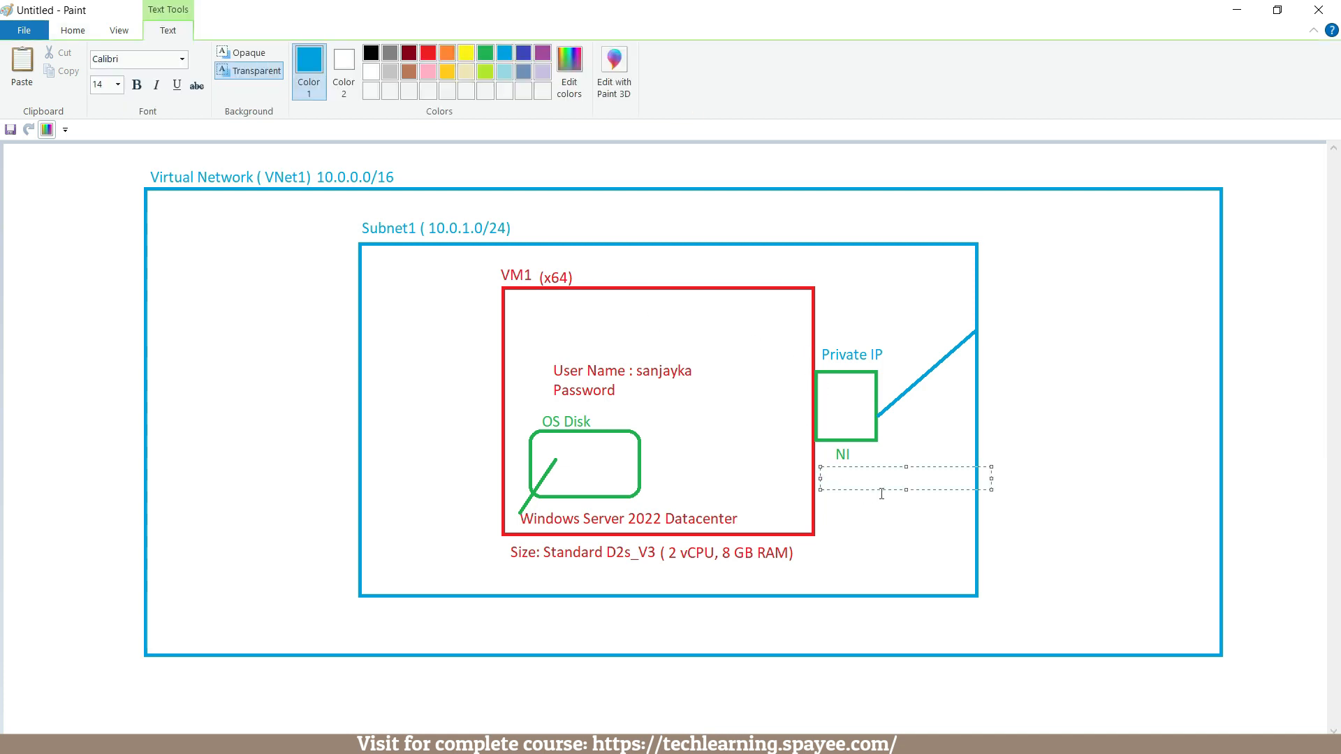
type("Public IP")
left_click(884, 522)
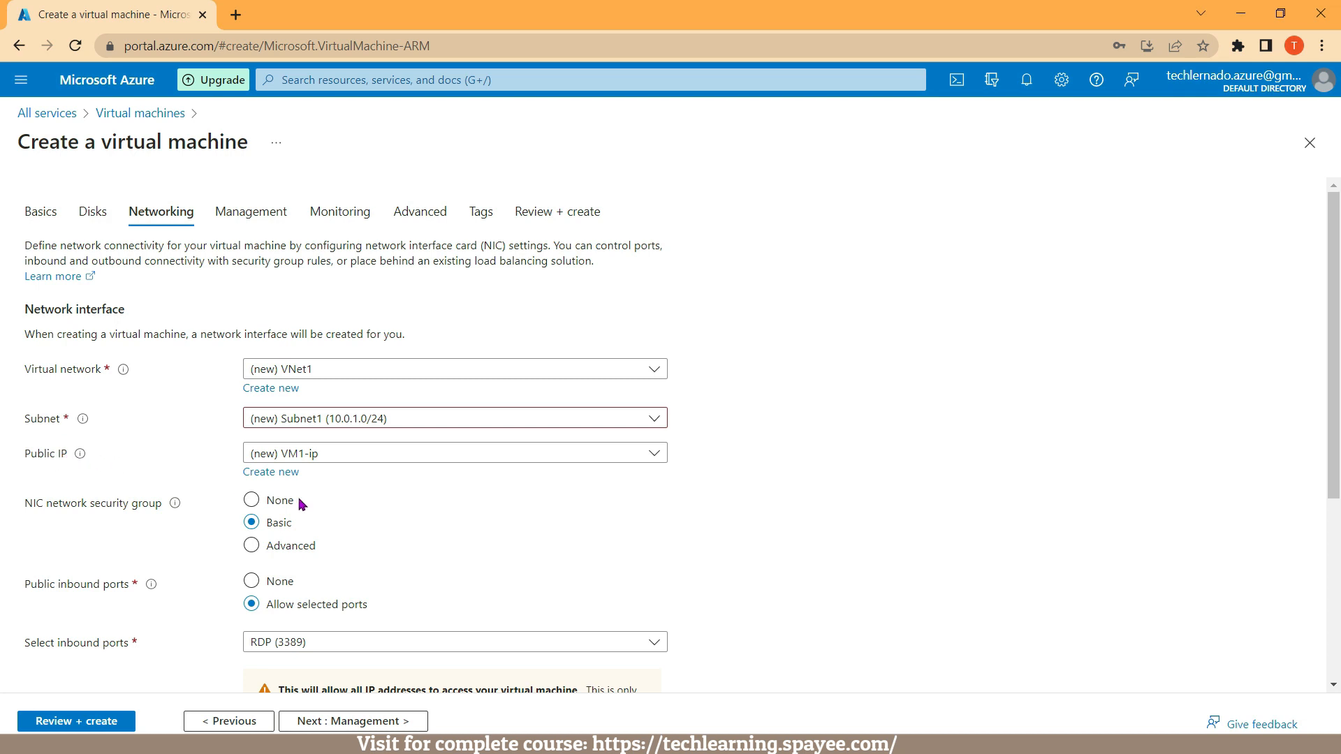
Switch the public IP to None, then back to the new VM1-ip
left_click(583, 455)
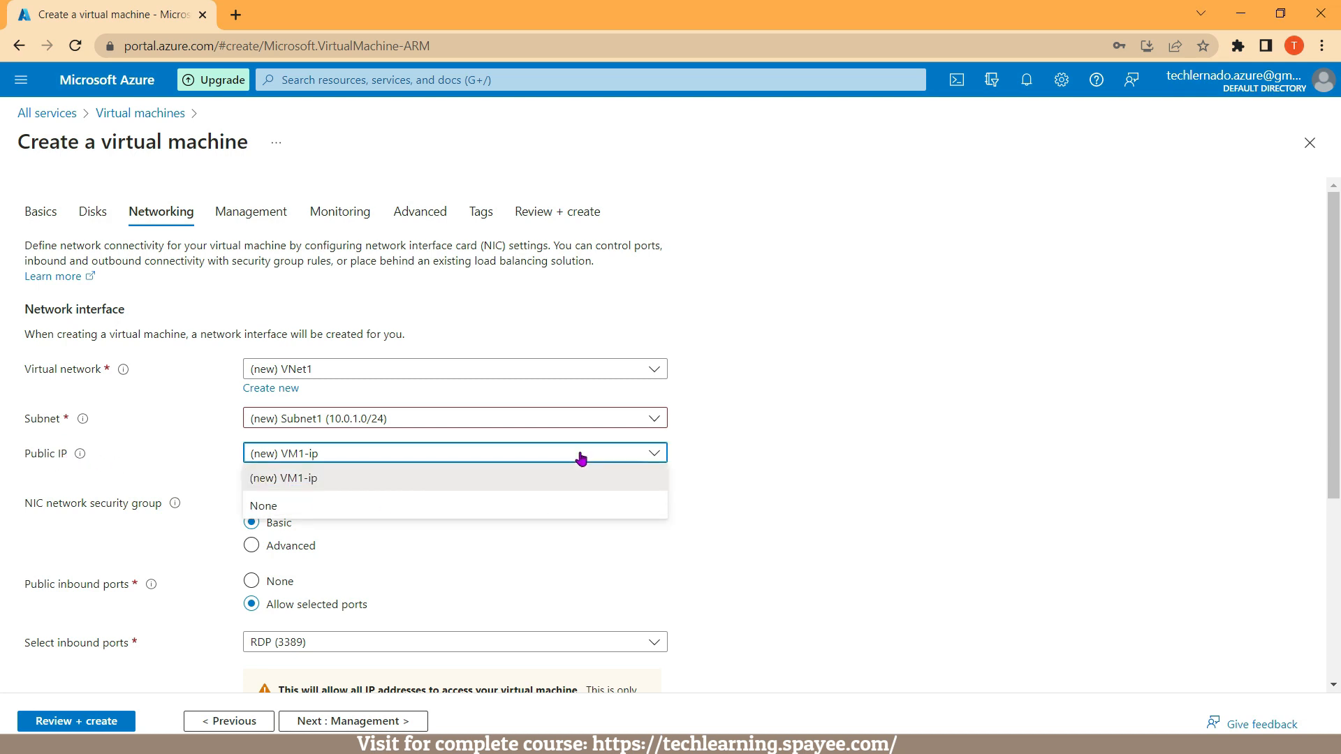
left_click(488, 506)
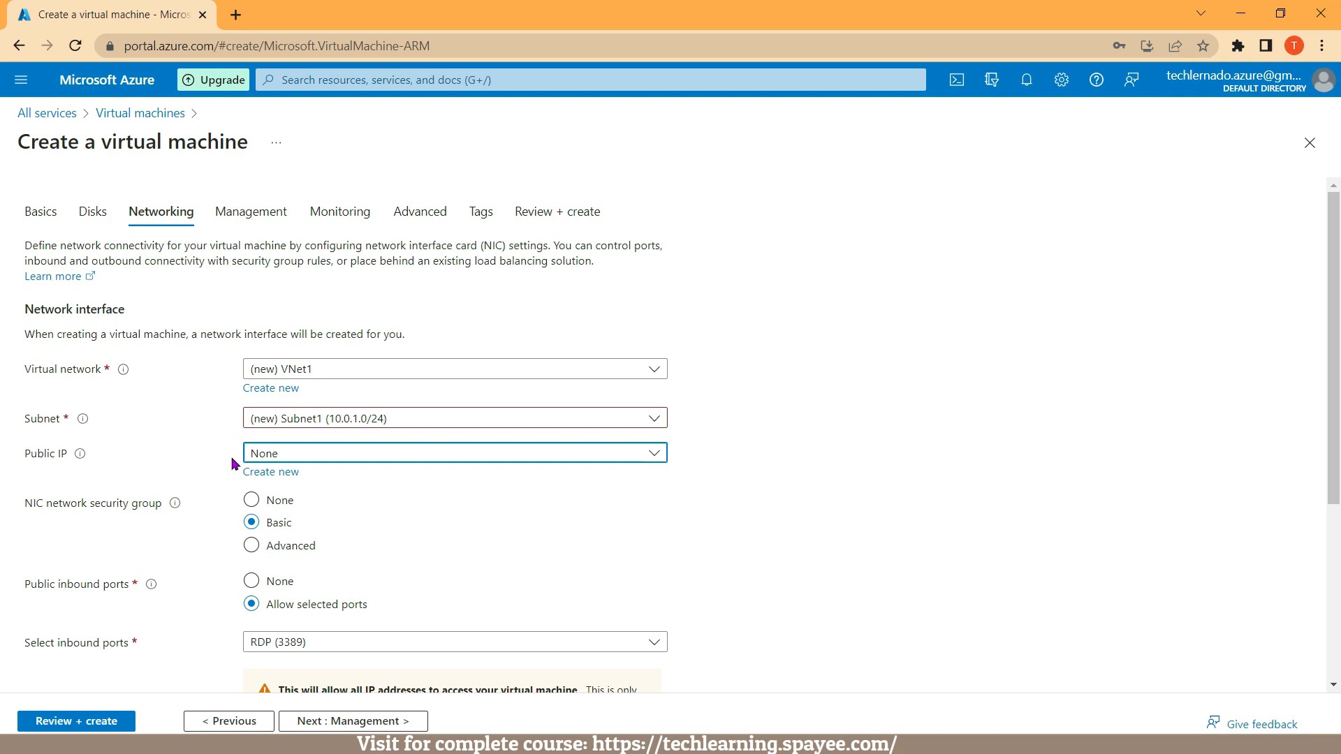
left_click(292, 456)
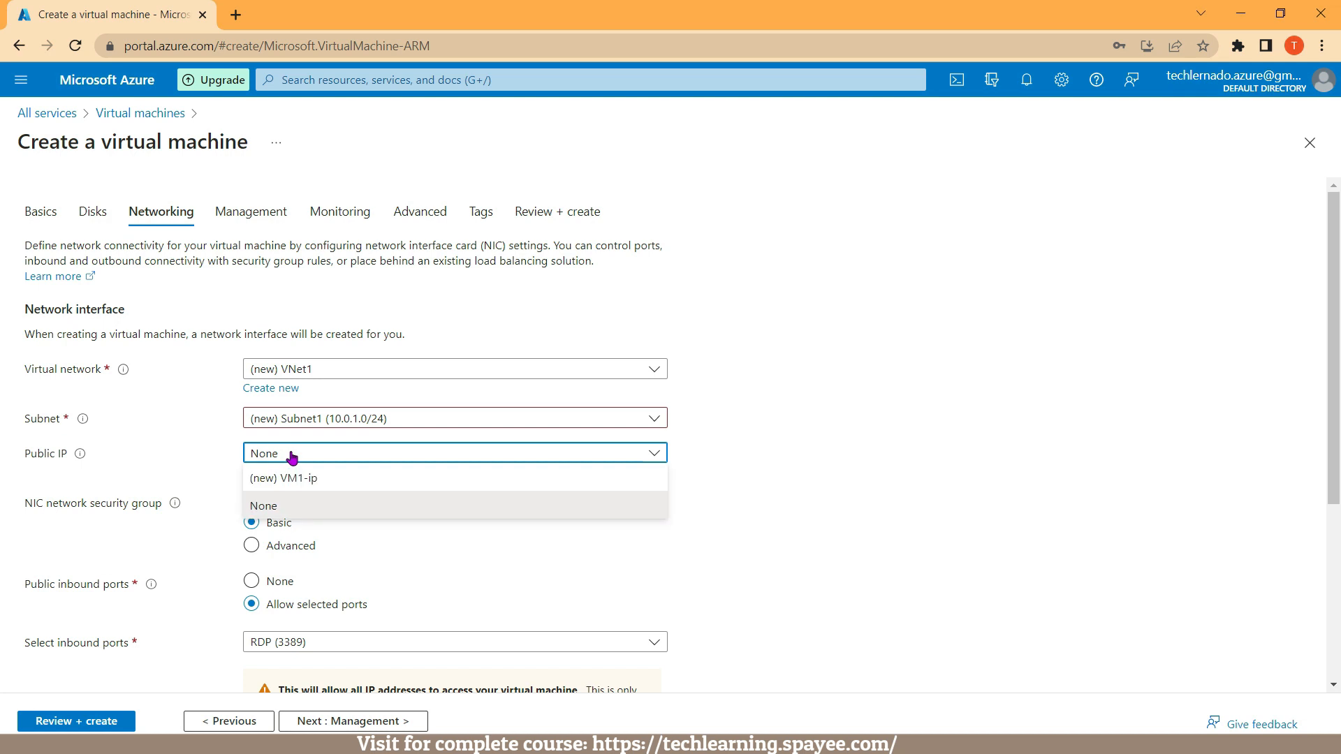
left_click(286, 479)
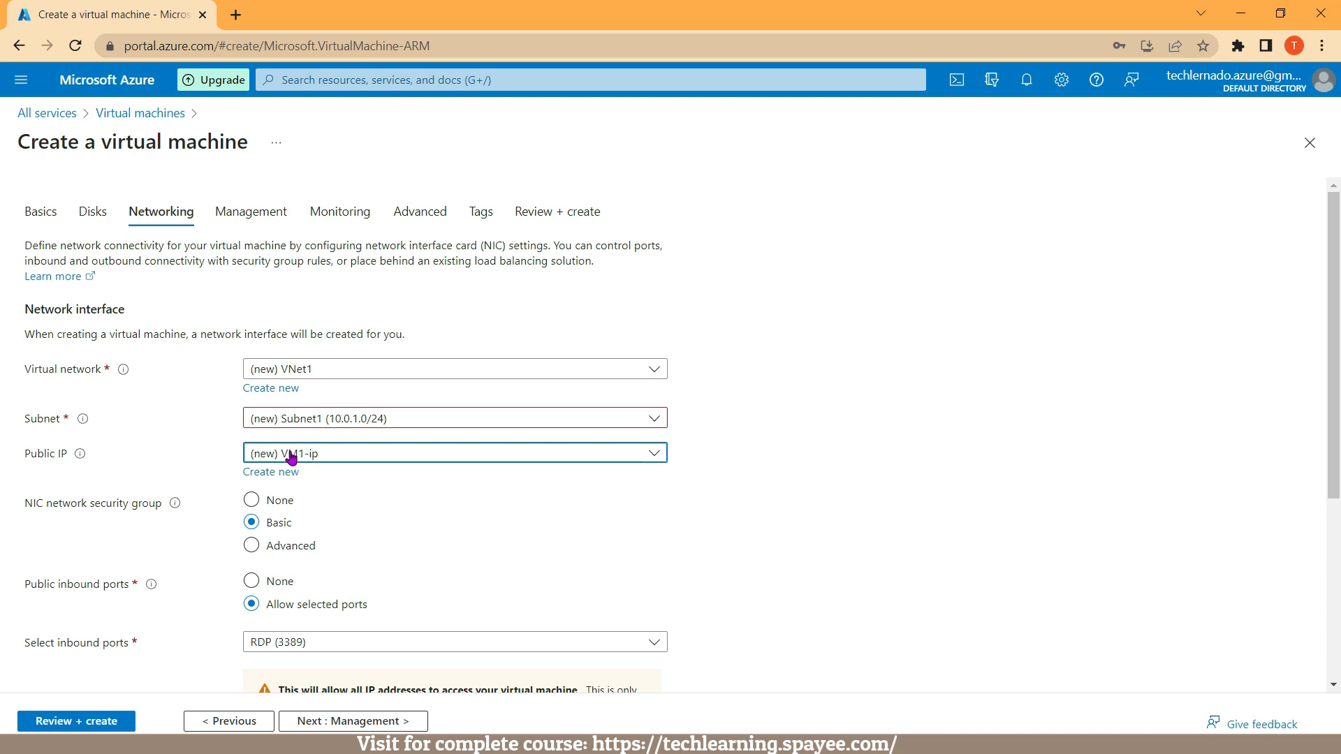
mouse_move(70, 459)
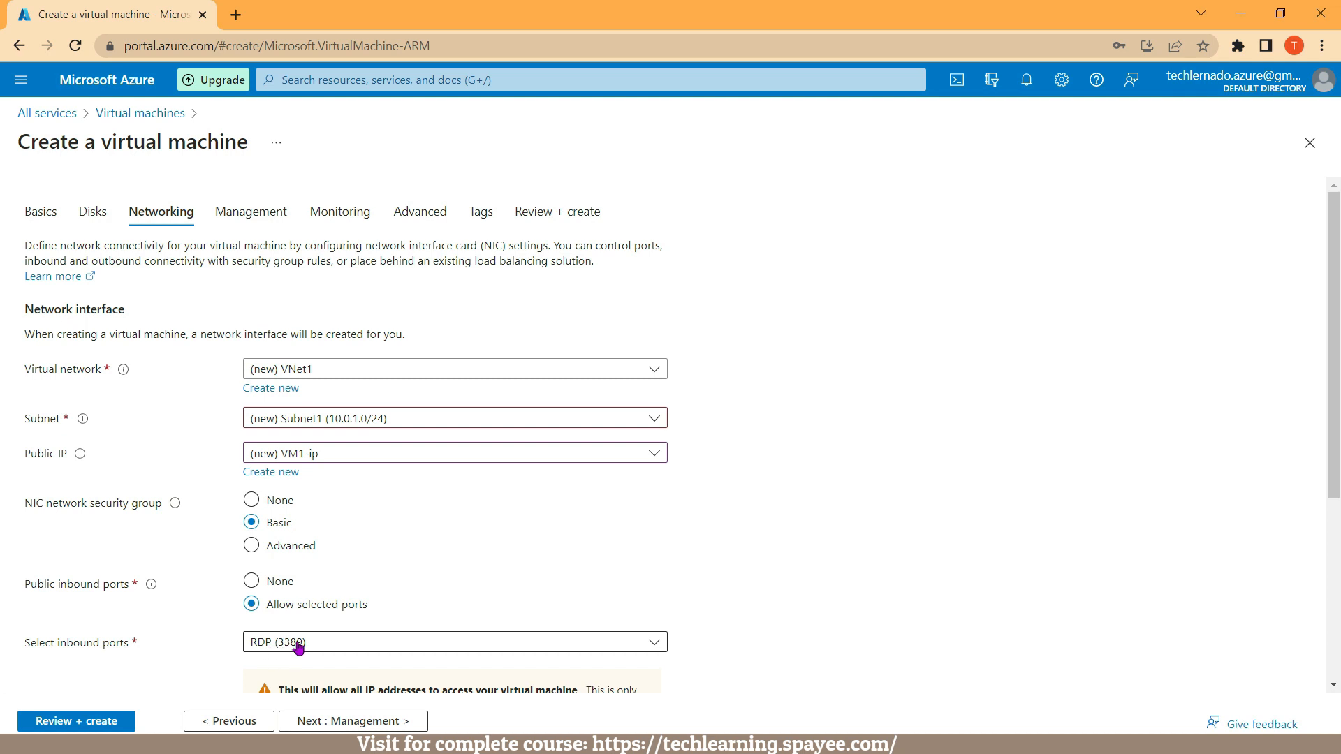
In Paint, write 'Port 3389' under Public IP, then return to Chrome
key("alt+Tab")
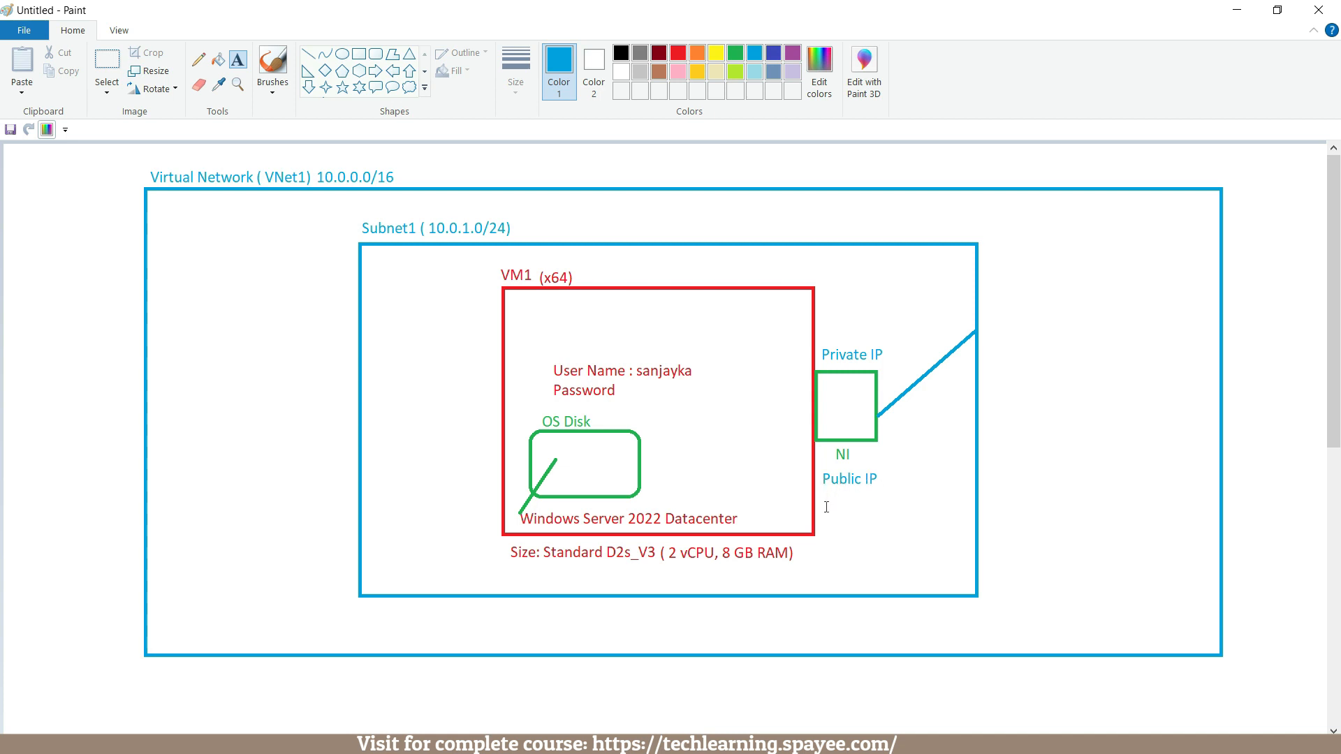
left_click(826, 513)
type("Port 3389")
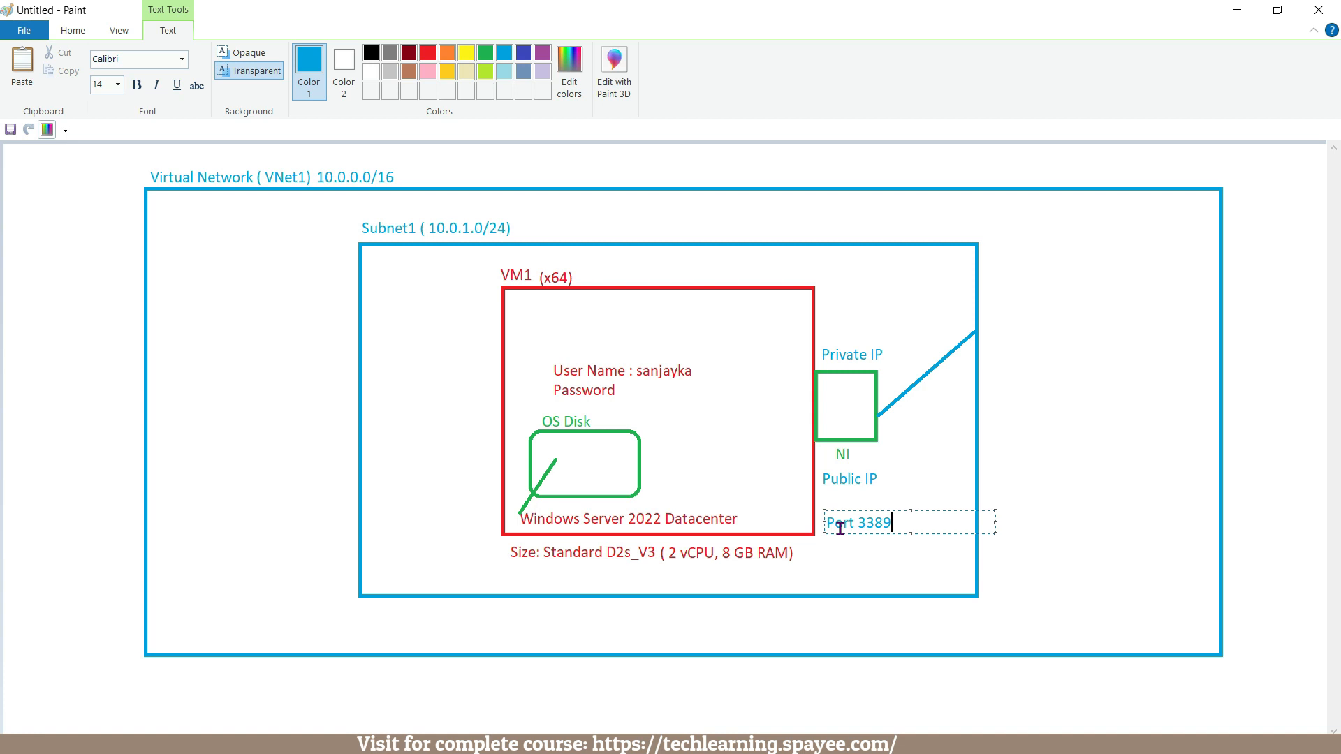
key("alt+Tab")
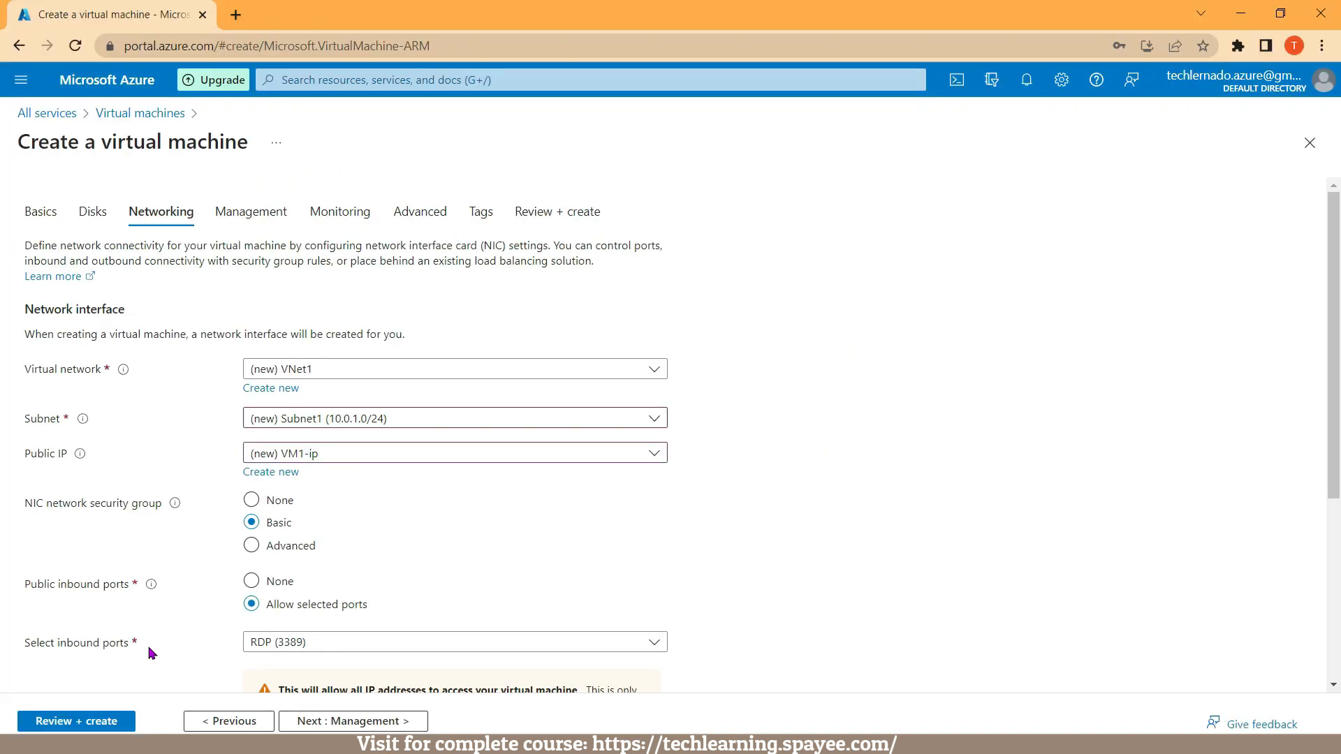
Step through Monitoring and Advanced to Review + create, where validation passes at 15.4713 INR/hr
scroll(149, 653, "down", 2)
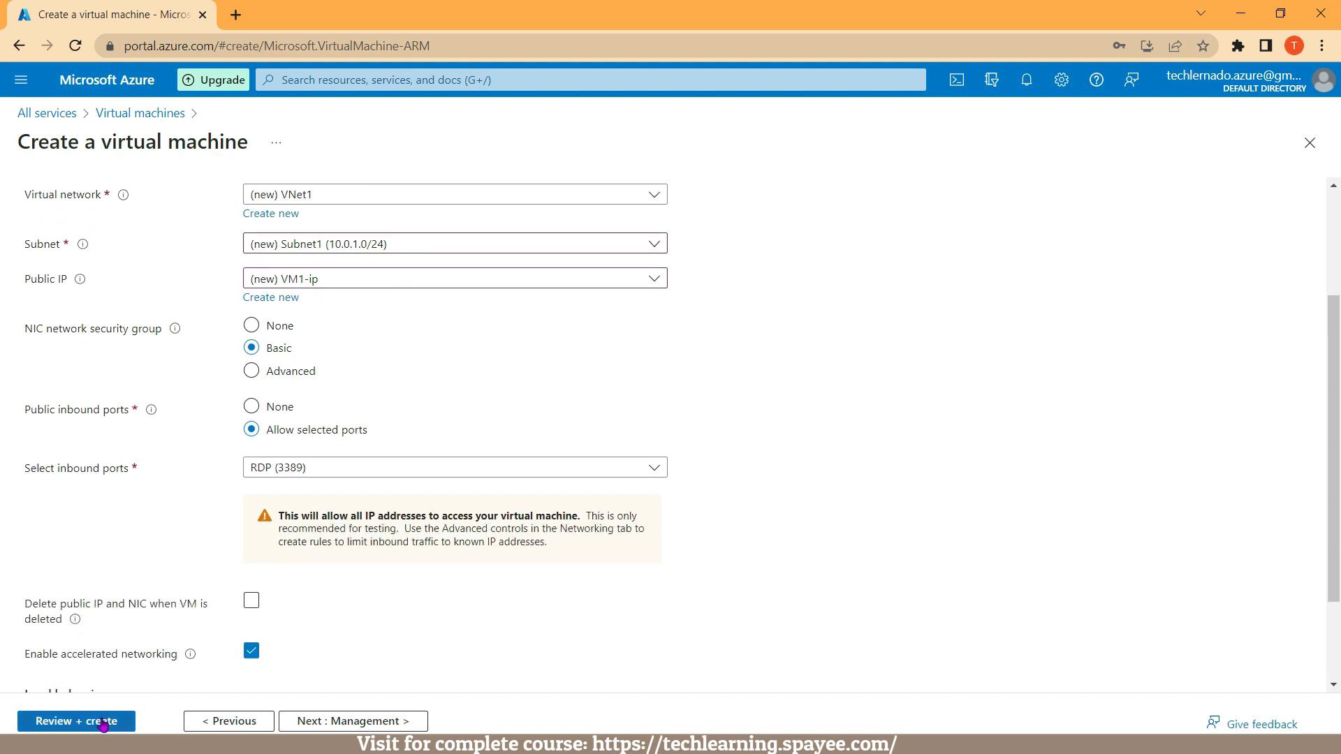
scroll(140, 629, "up", 2)
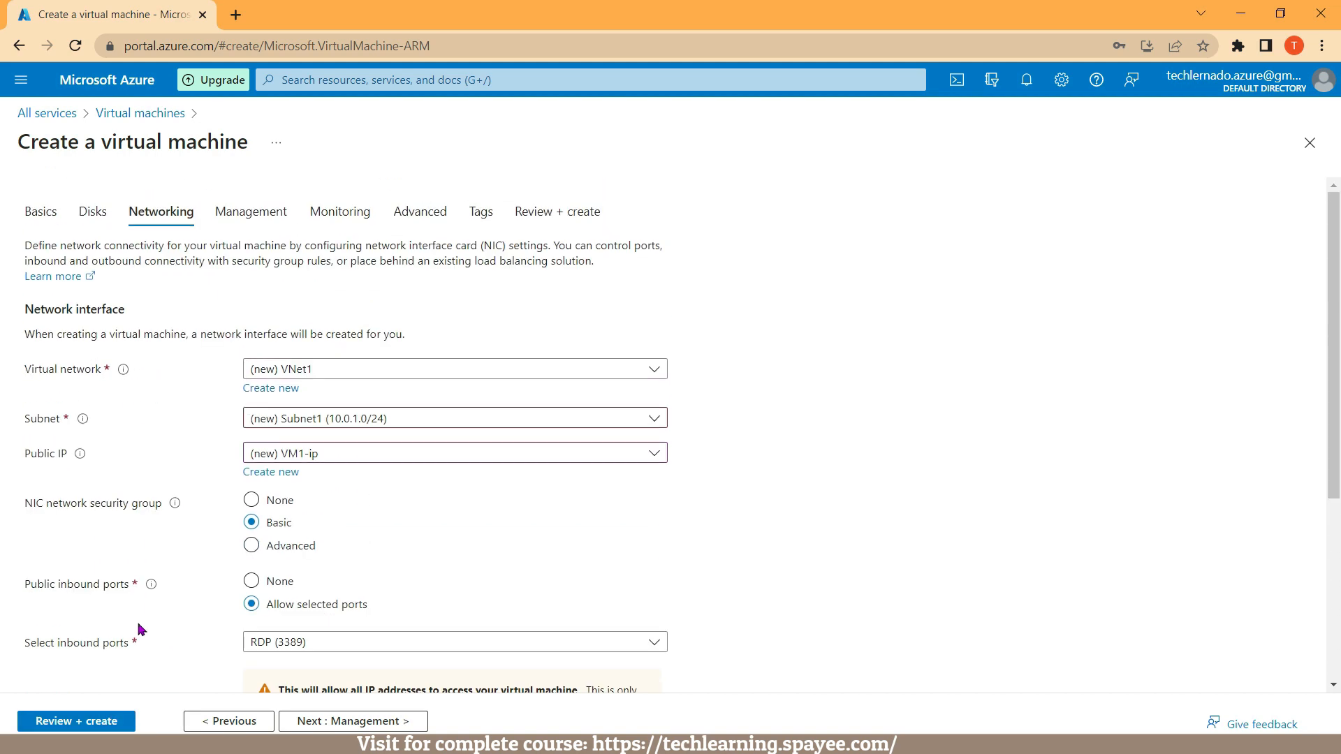
left_click(365, 222)
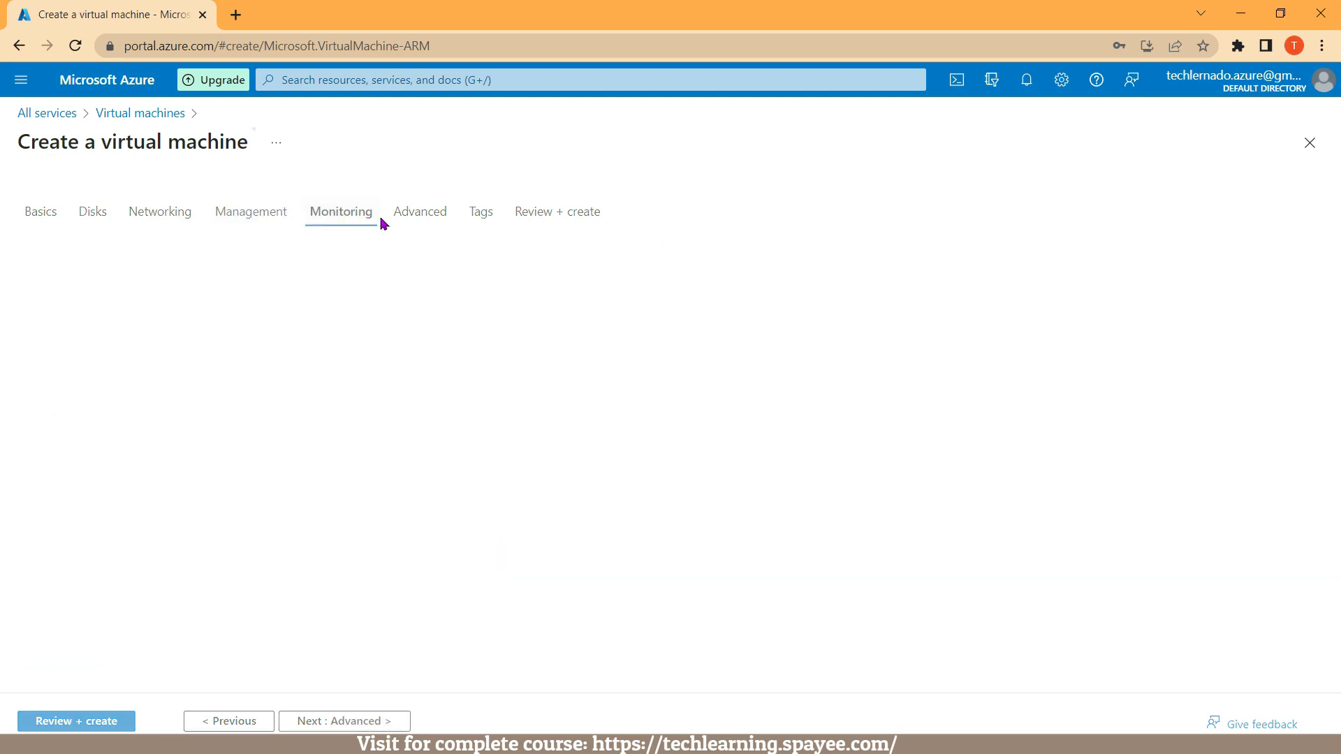
left_click(417, 224)
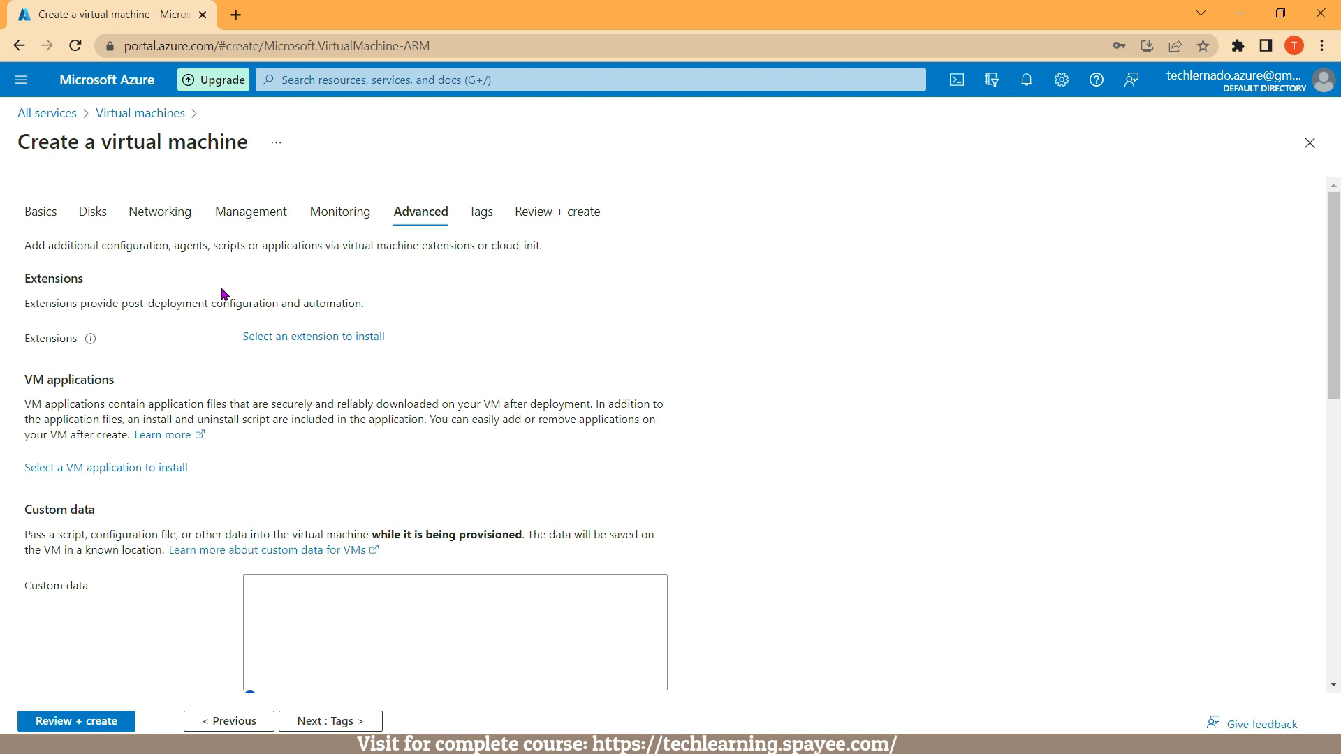
left_click(81, 727)
left_click(81, 727)
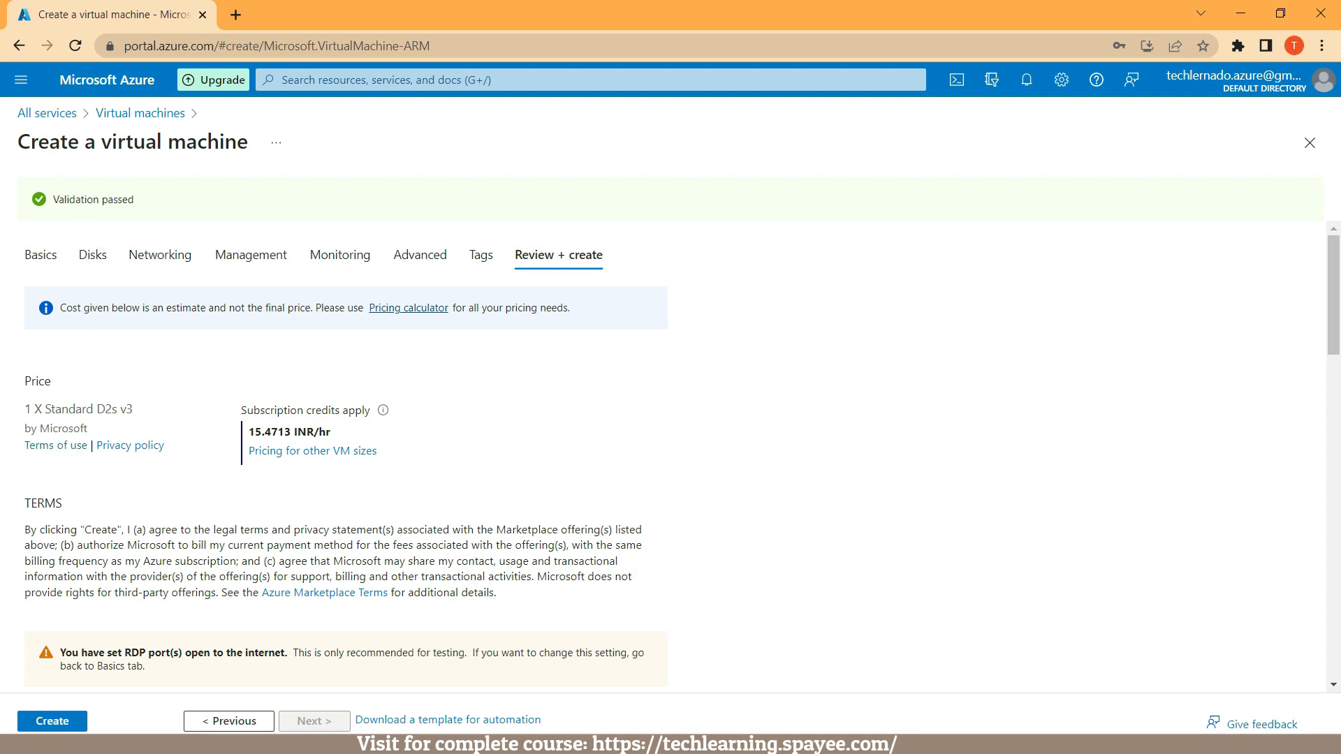
Create VM1 and follow the deployment in Notifications until it completes
left_click(48, 726)
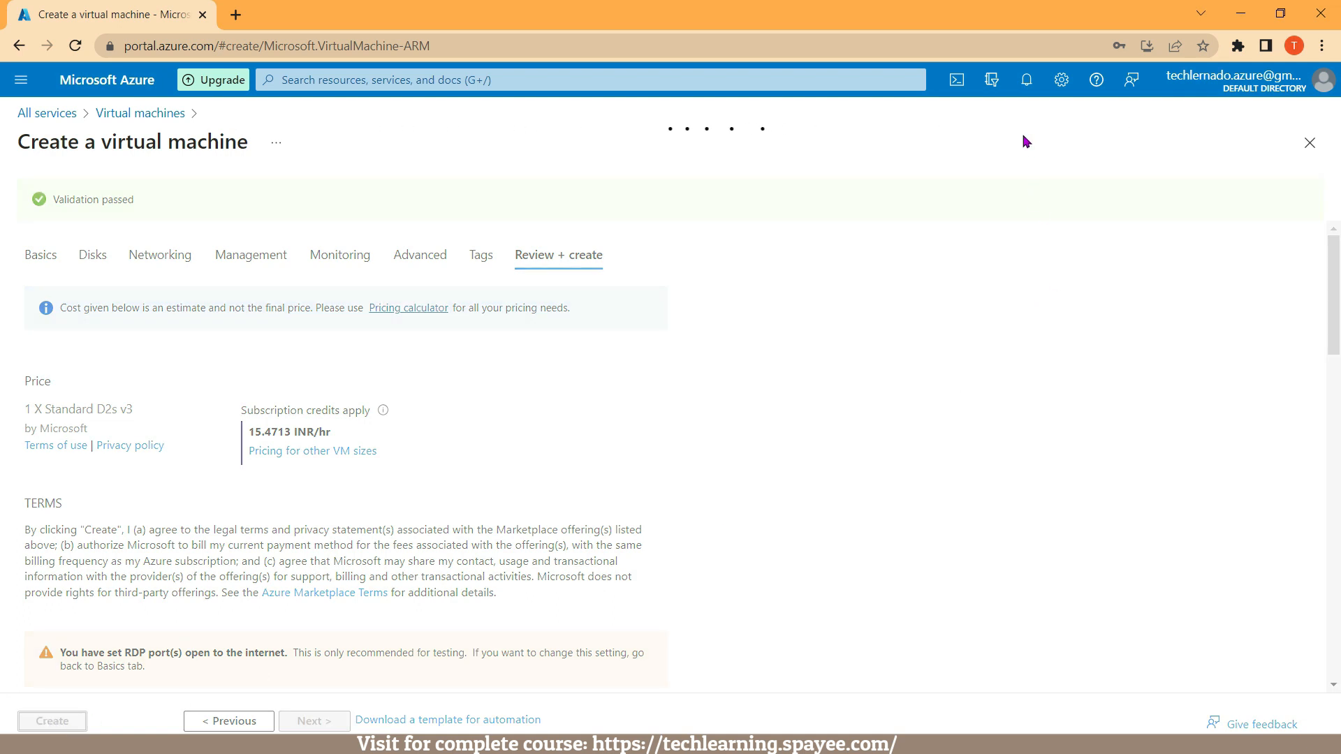
left_click(1025, 84)
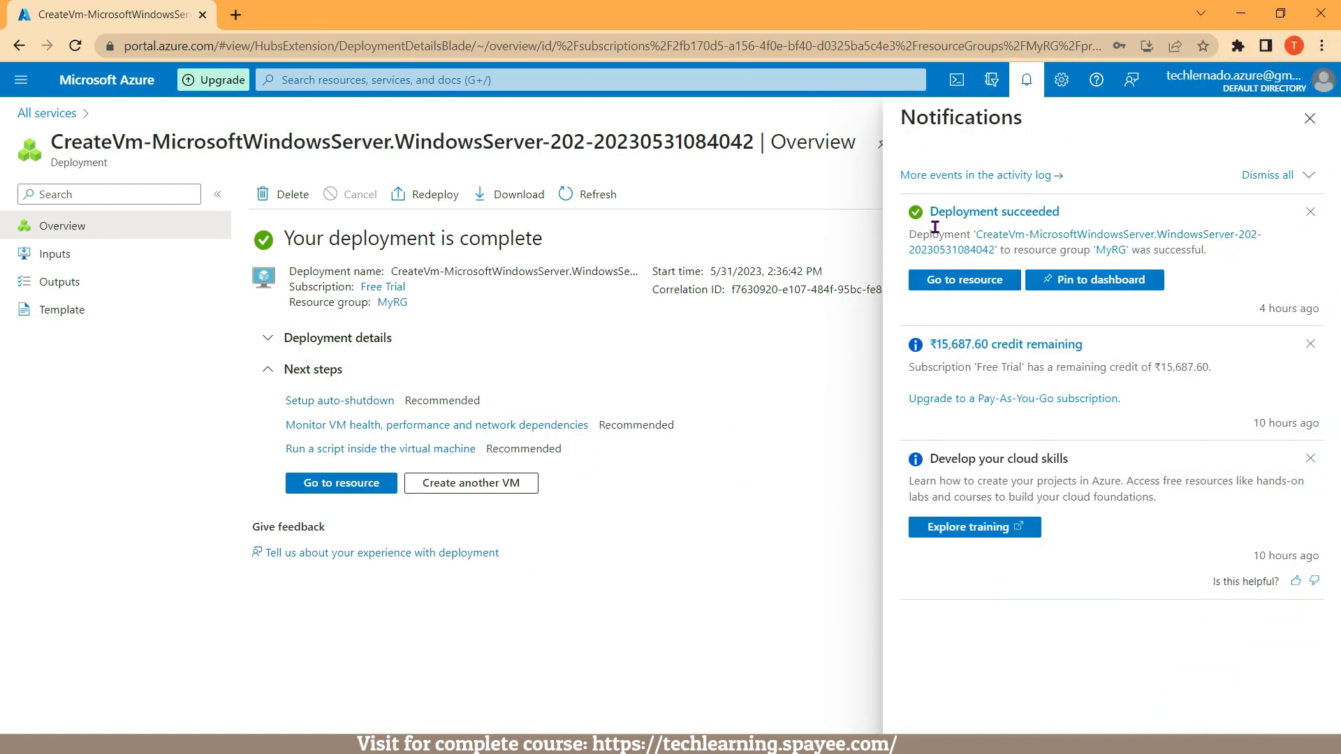
Open the new VM1 resource from the deployment page and highlight the name VM1
left_click(334, 488)
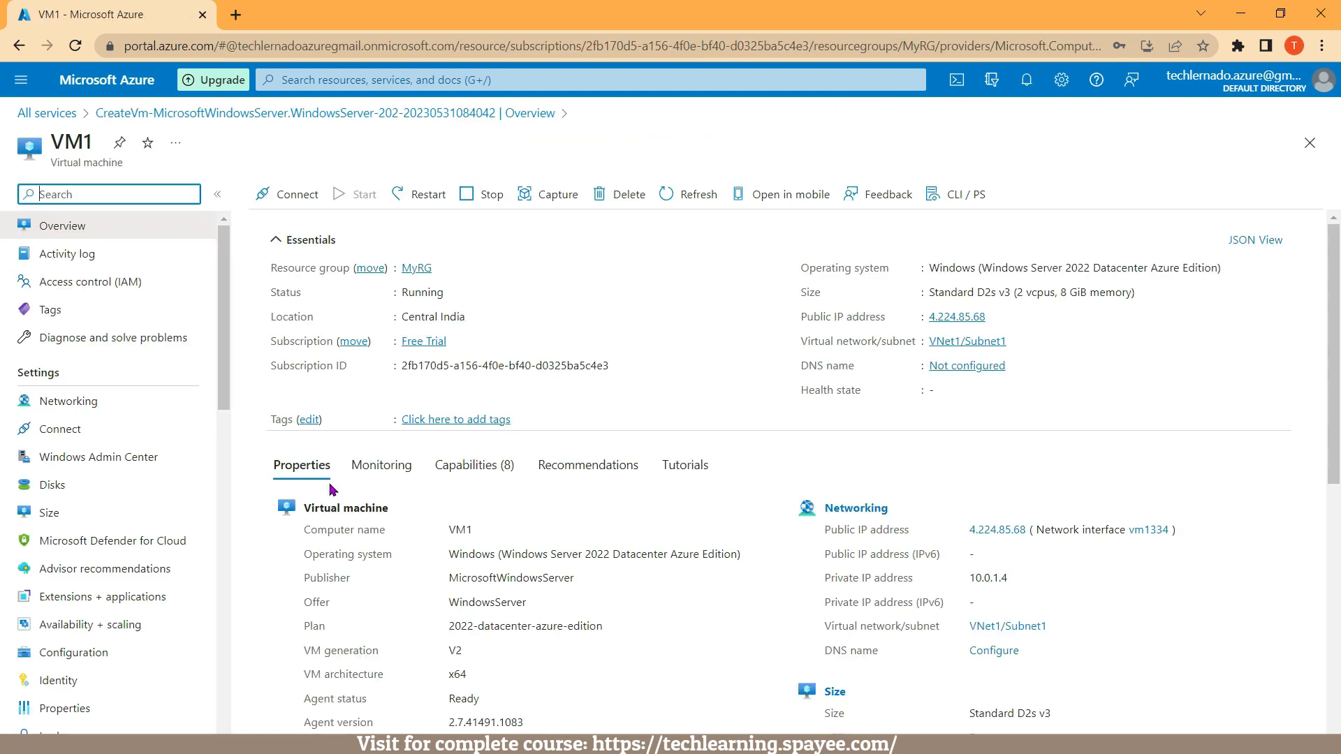
left_click(53, 139)
left_click_drag(52, 139, 91, 138)
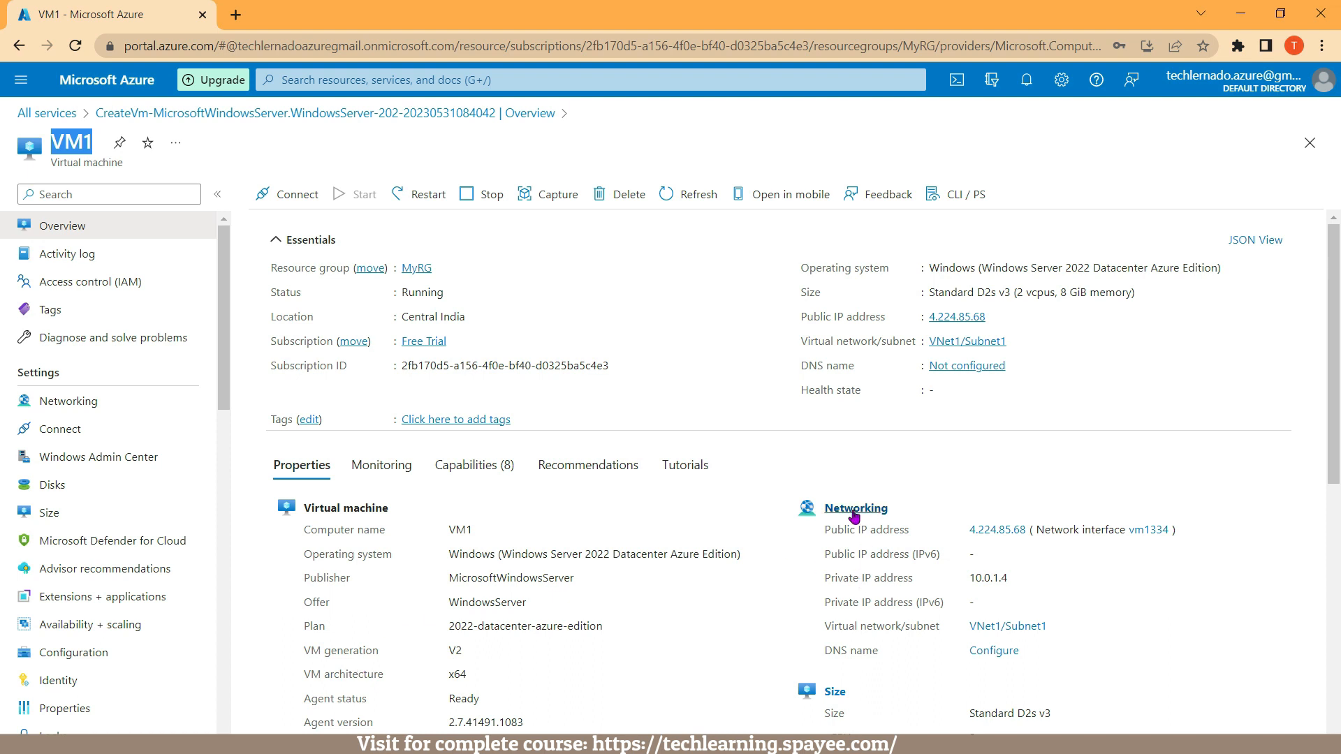
Copy the private IP 10.0.1.4 and paste it above Private IP in the Paint diagram
left_click(1009, 583)
left_click_drag(1009, 583, 969, 579)
right_click(997, 589)
left_click(997, 589)
key("alt+Tab")
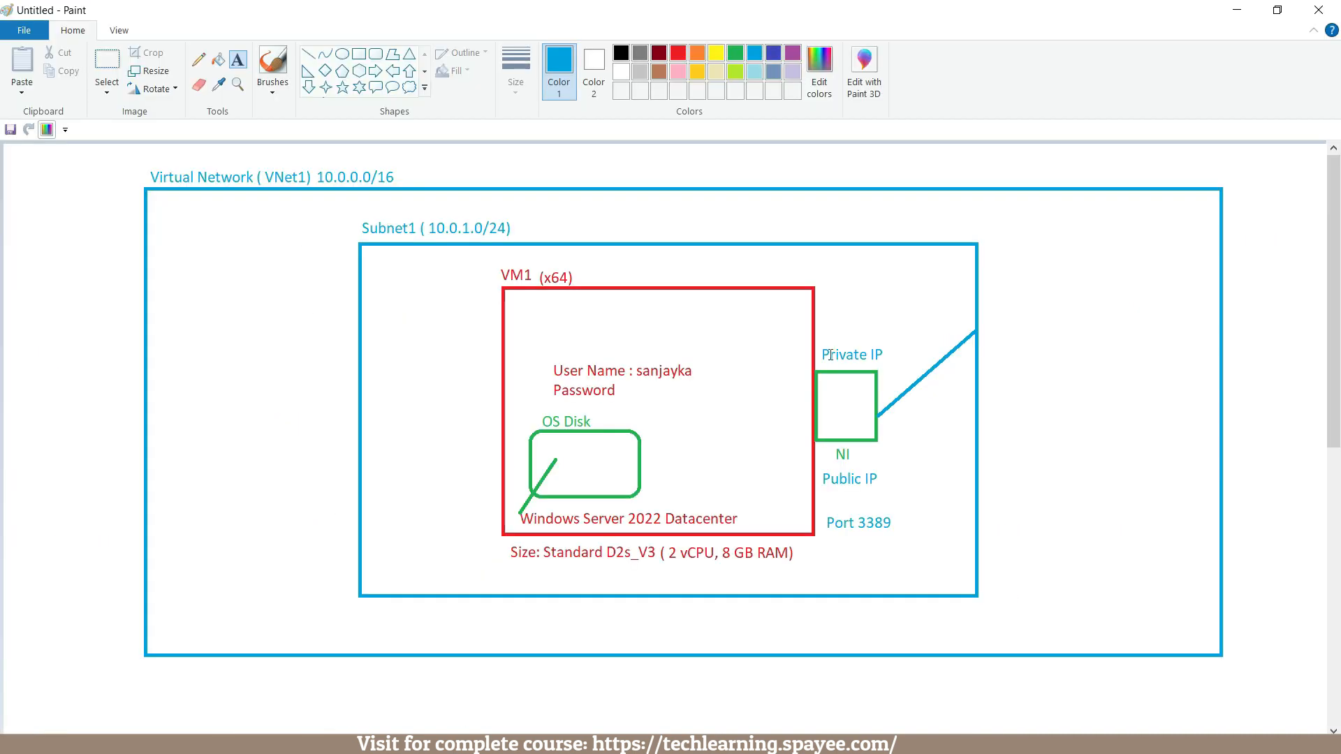
left_click(824, 327)
key("ctrl+v")
left_click(857, 355)
Copy the public IP 4.224.85.68 and paste it below Public IP in the diagram
key("alt+Tab")
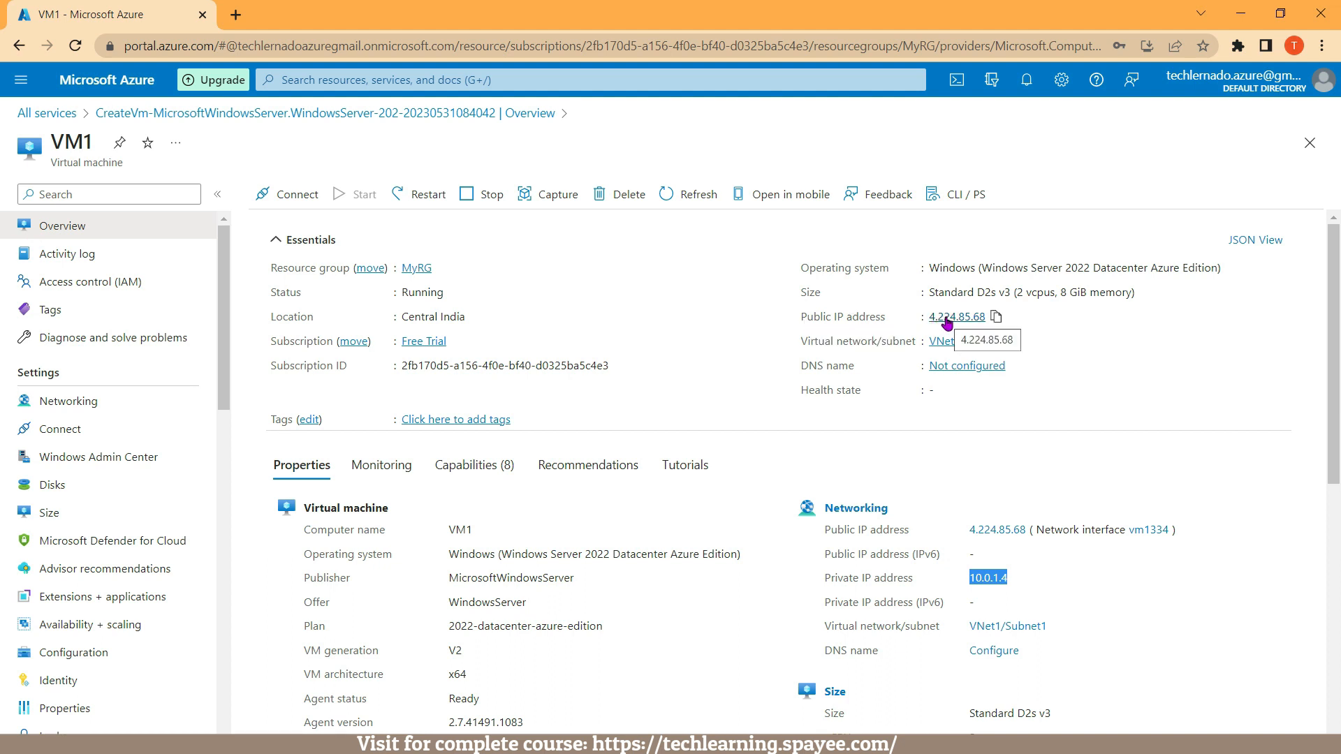
left_click(996, 319)
key("alt+Tab")
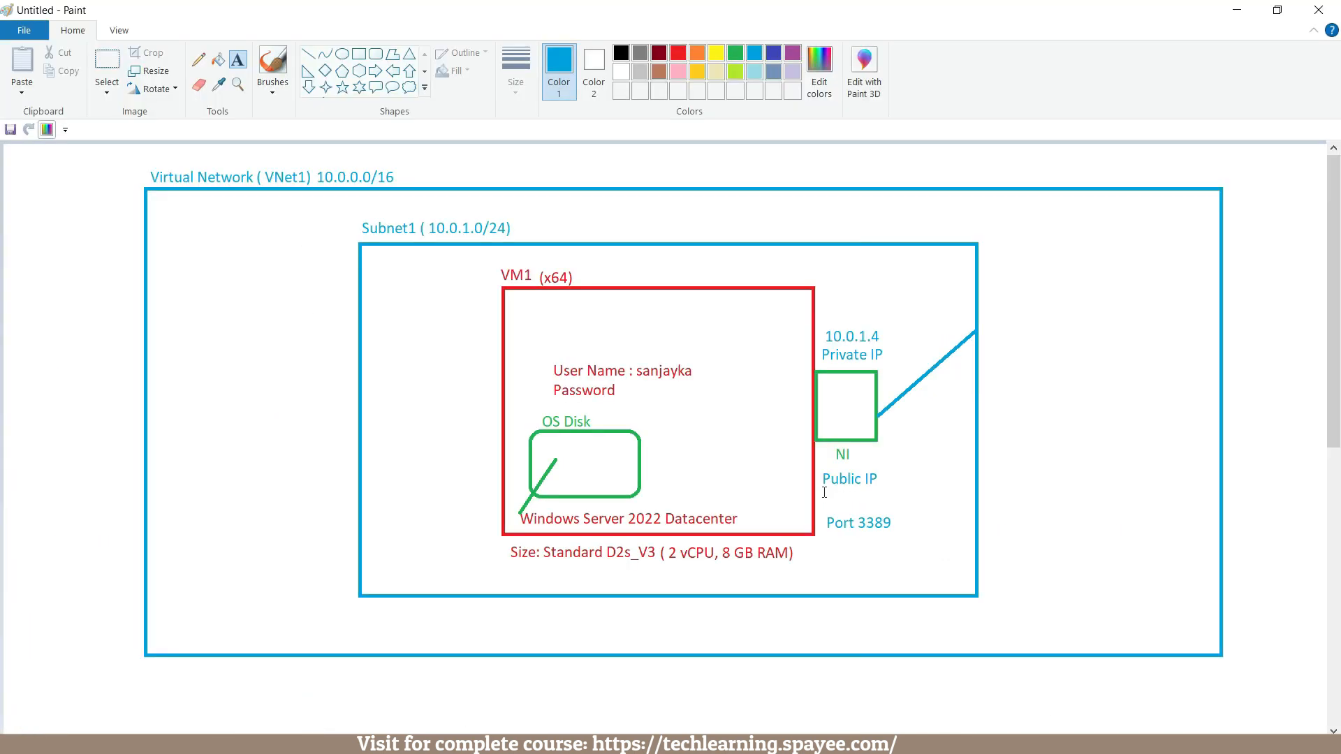
left_click(825, 491)
key("ctrl+v")
left_click(865, 512)
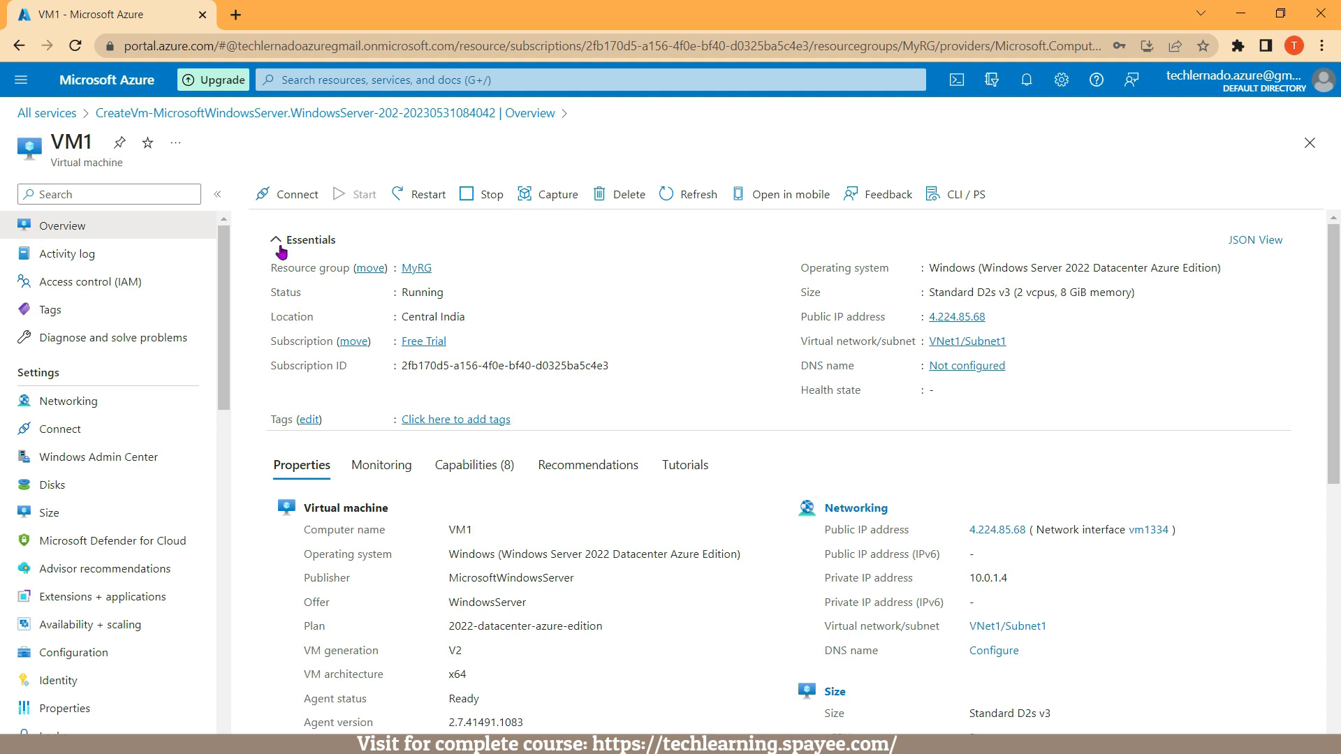
Download VM1's RDP file on port 3389 and launch the remote connection to 4.224.85.68
left_click(286, 199)
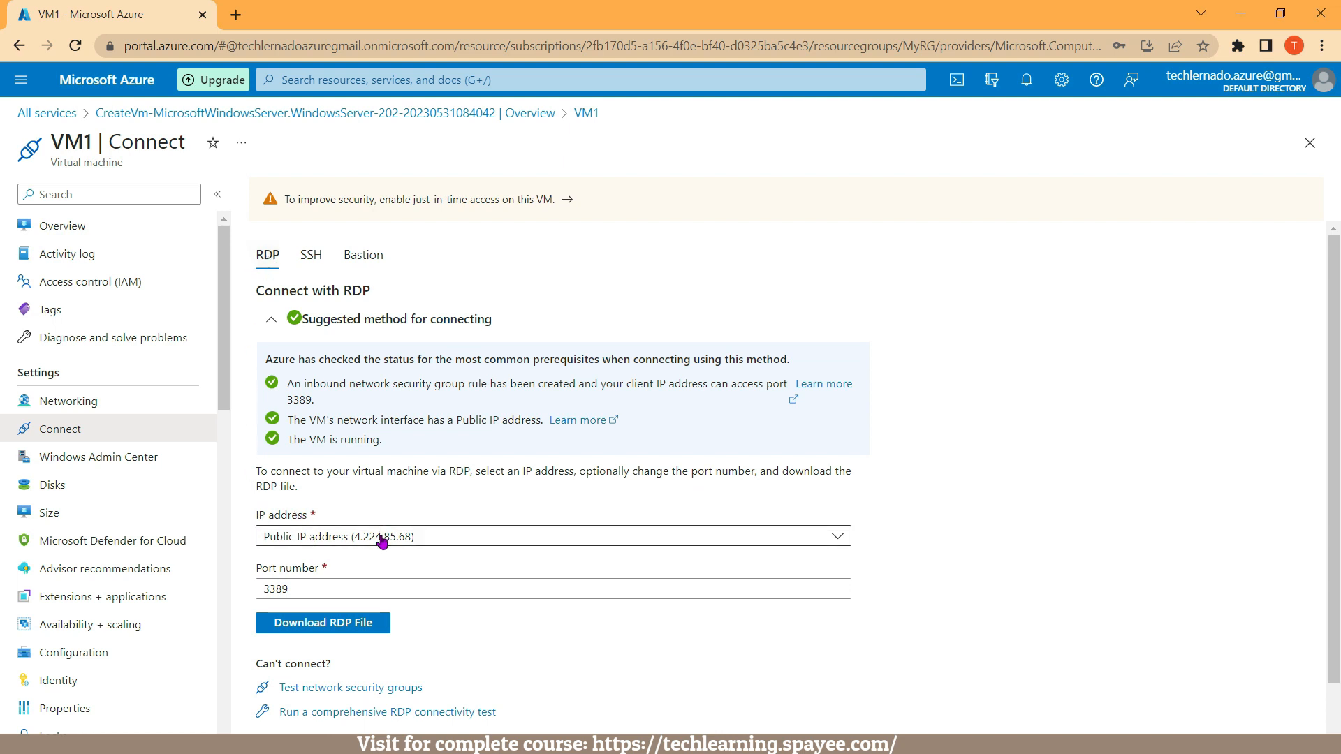
left_click(287, 589)
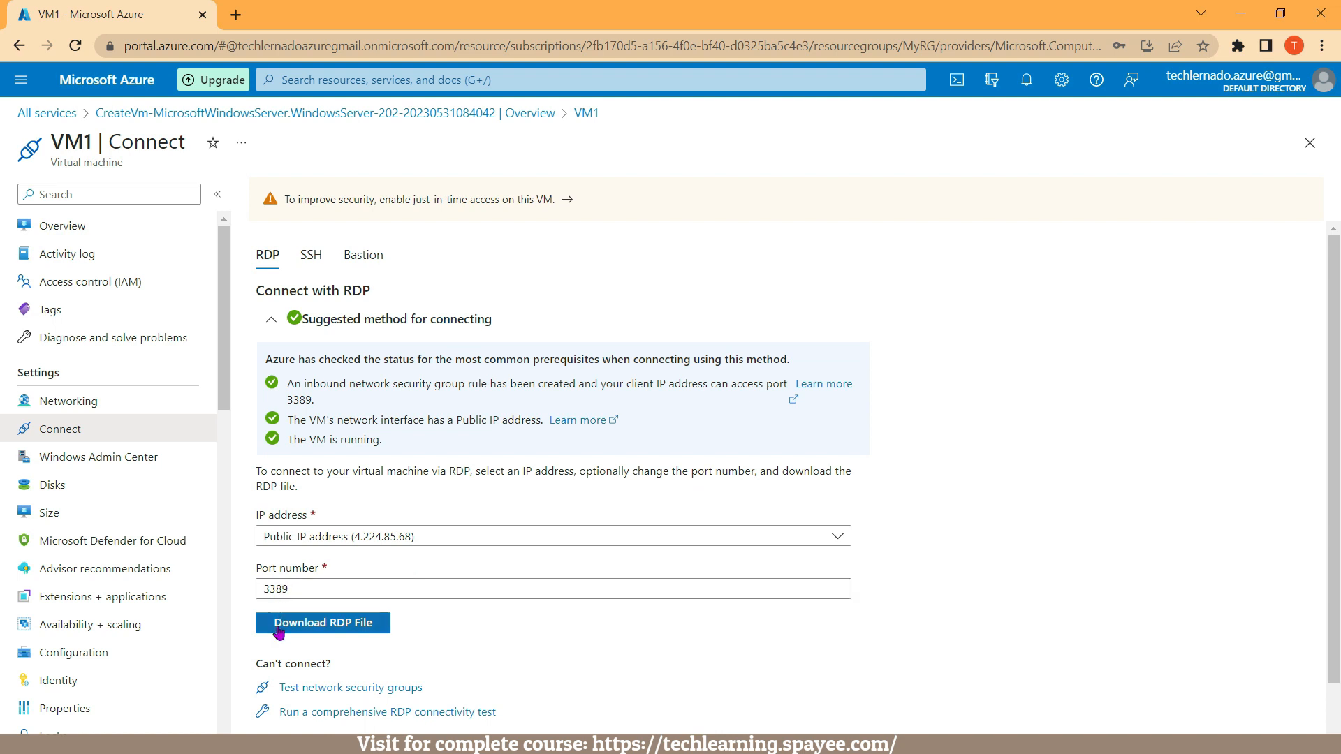
left_click(324, 627)
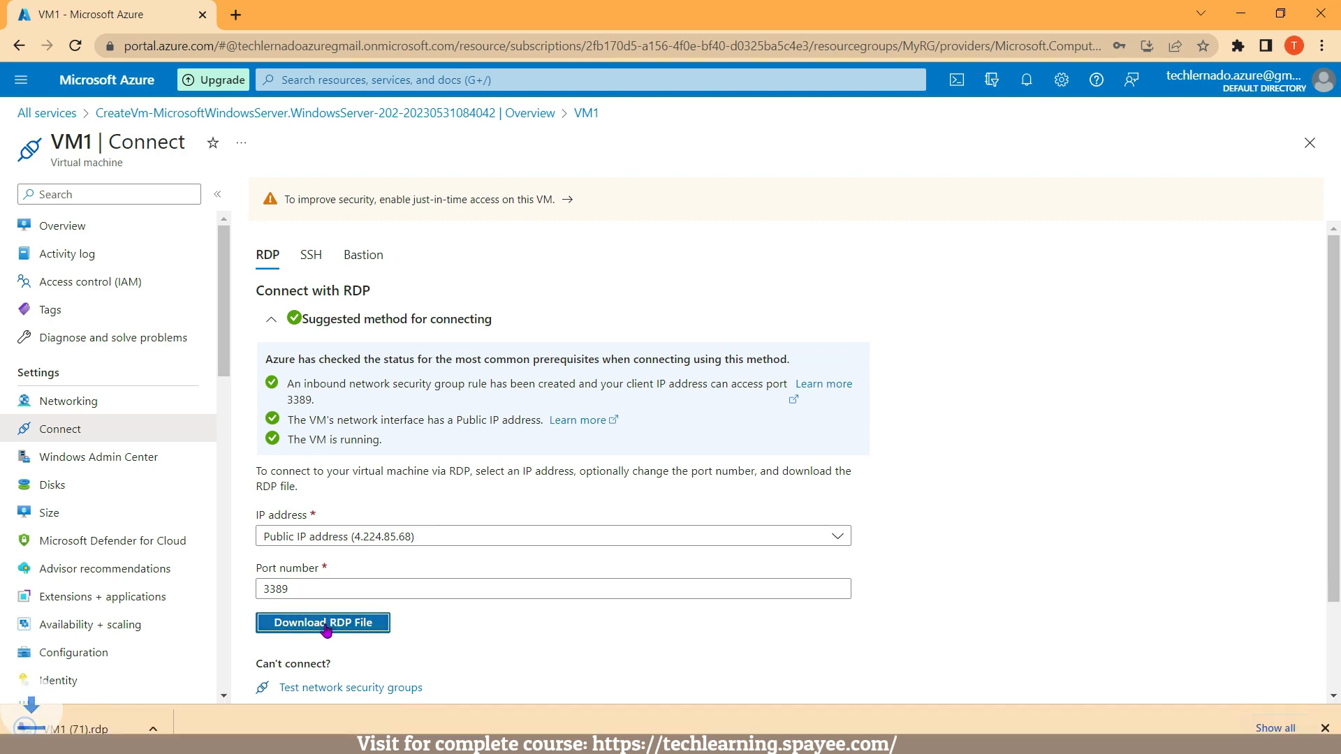
left_click(94, 719)
left_click(789, 478)
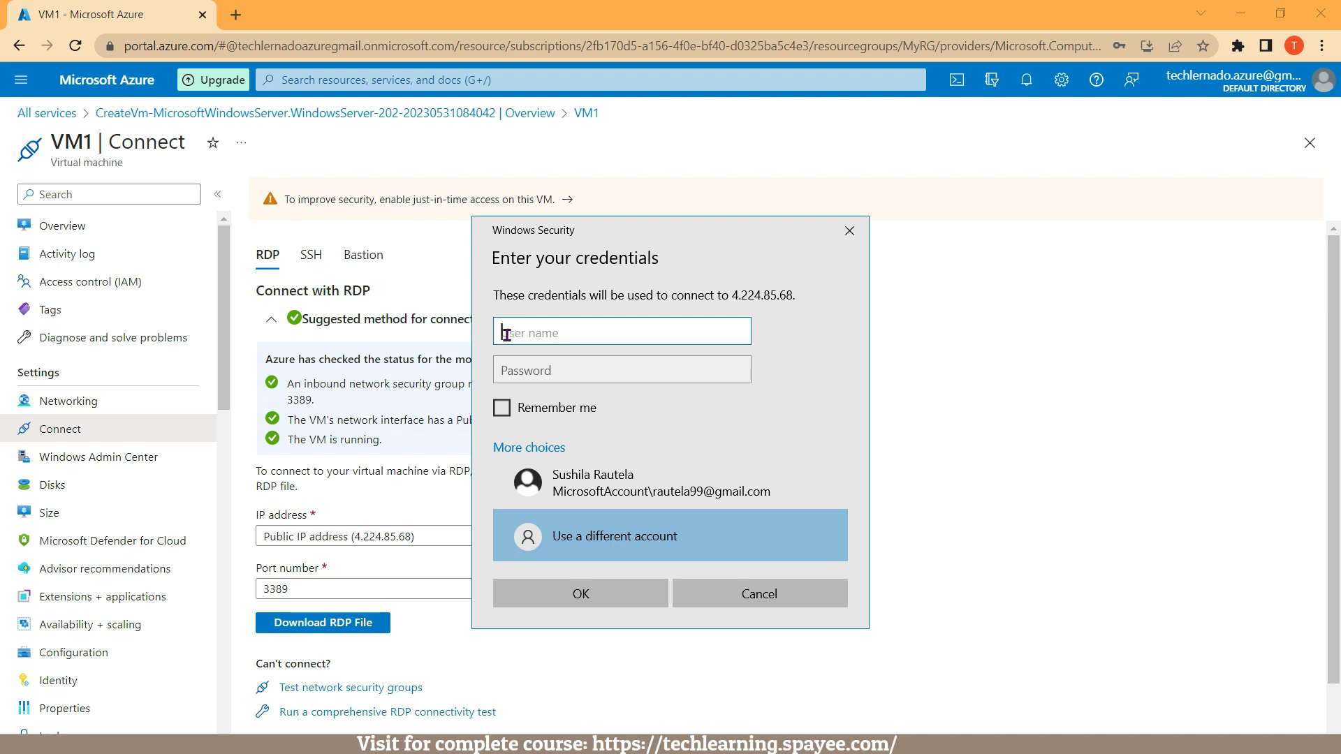
Enter the administrator user name and password, then accept the certificate to open VM1's session
type("sanjayka")
left_click(501, 369)
key("ctrl+v")
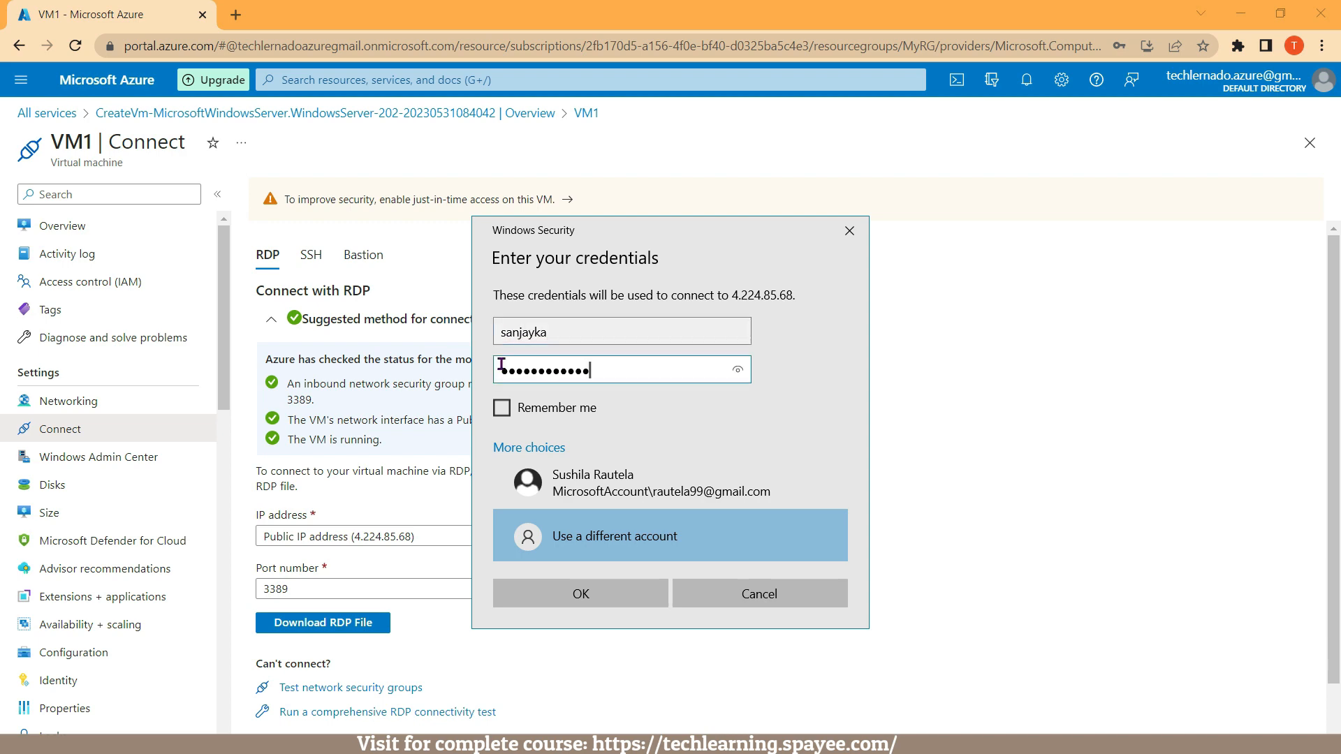
left_click(580, 594)
left_click(748, 531)
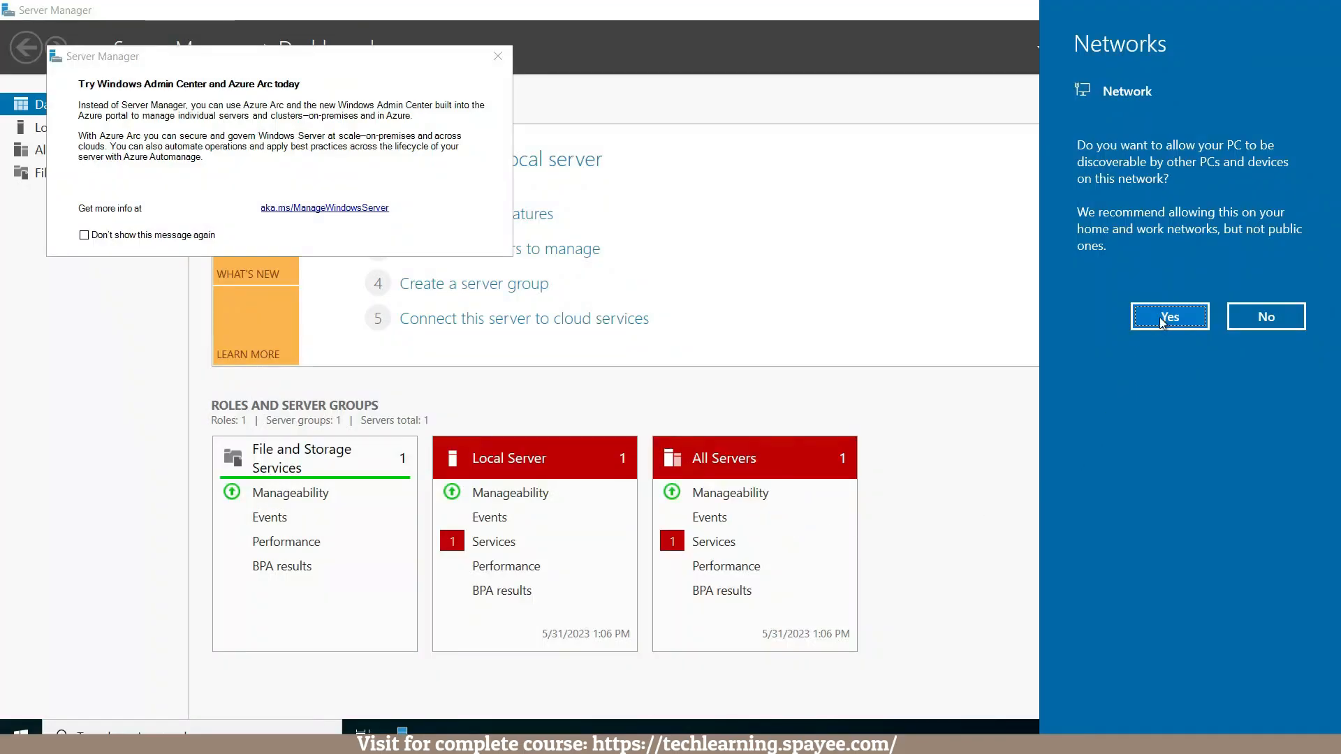
Allow network discovery, dismiss the Windows Admin Center notice, and minimize the RDP session
left_click(1170, 316)
left_click(498, 56)
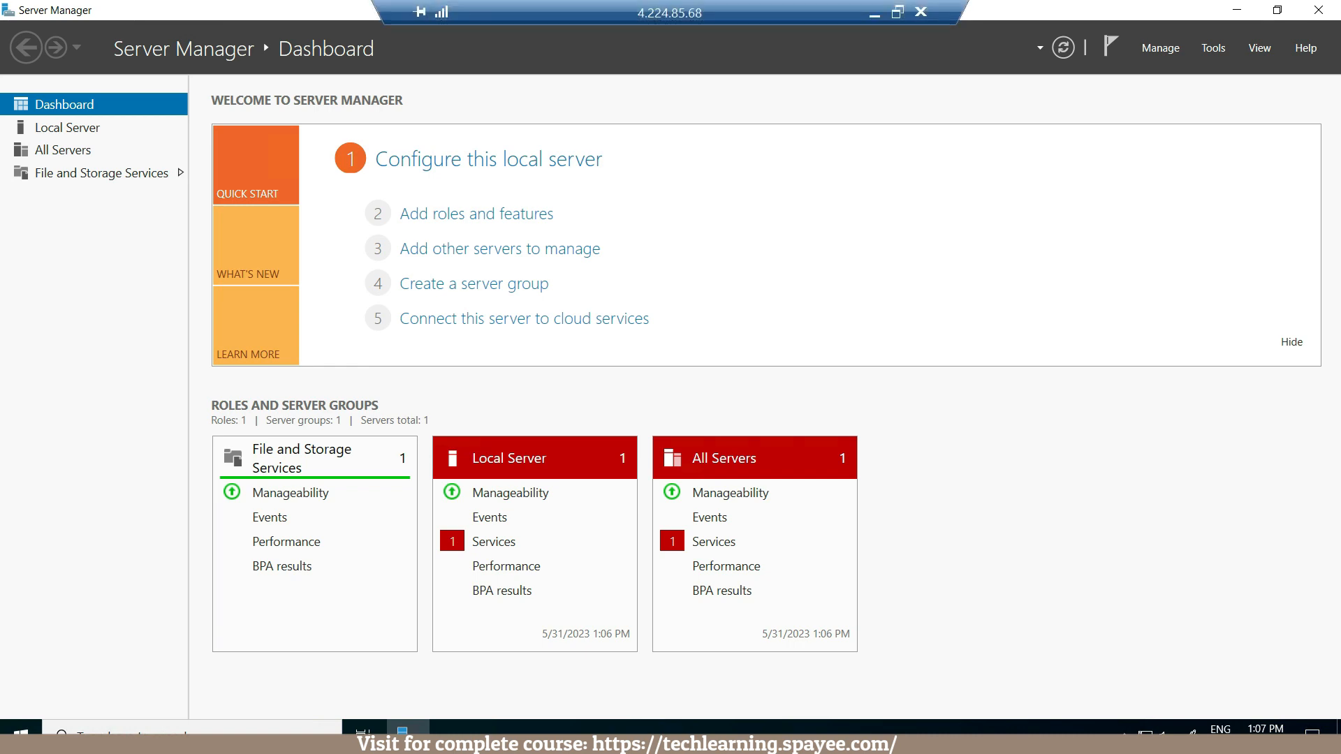
left_click(874, 16)
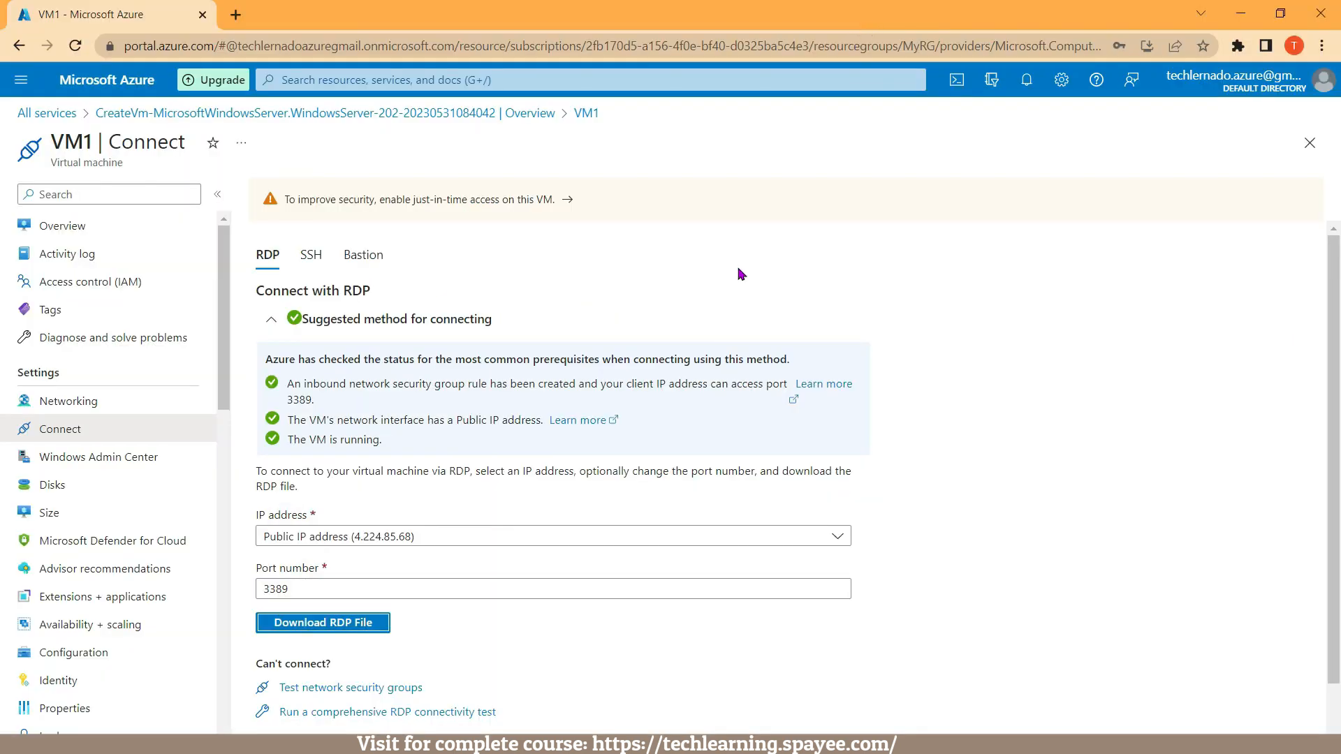